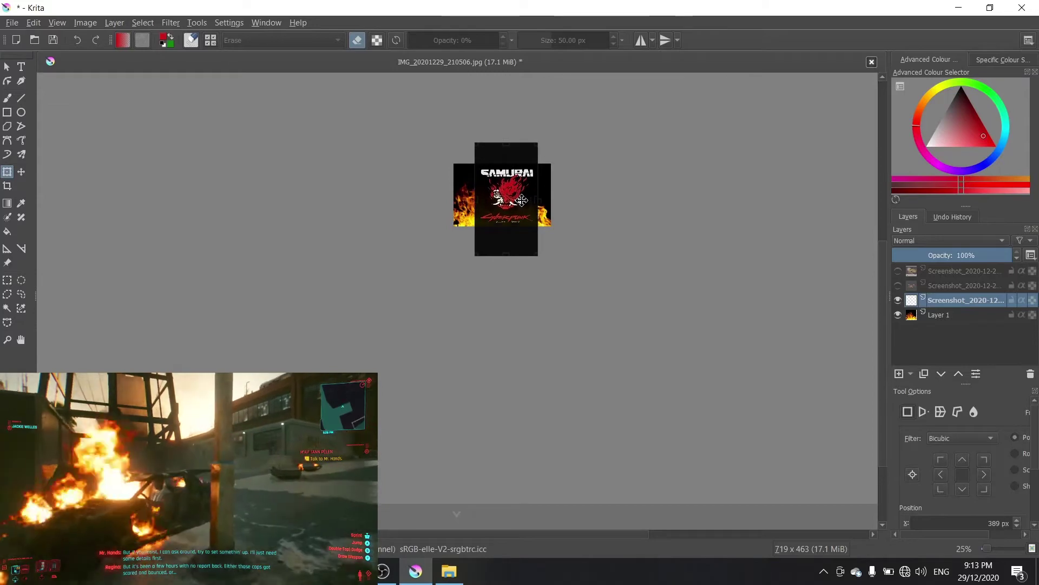
Step: Move the Samurai logo layer so that the whole logo sits over the centre of the fire background
click(21, 172)
scroll(399, 199, up, 3)
drag(650, 197, 467, 276)
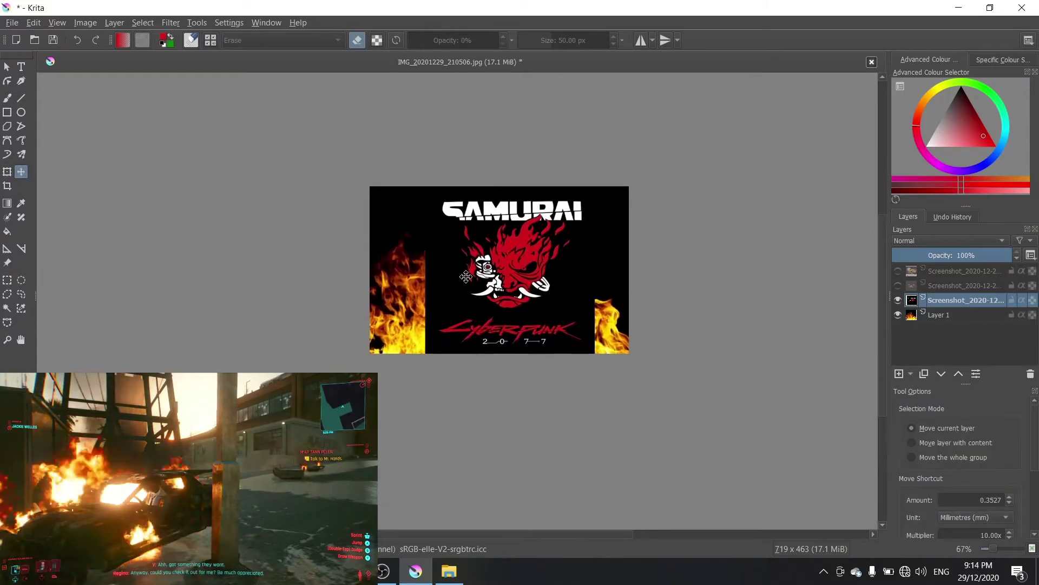
Step: Select the black area around the logo with Contiguous Area Selection and cut it to a new layer
click(7, 308)
click(567, 308)
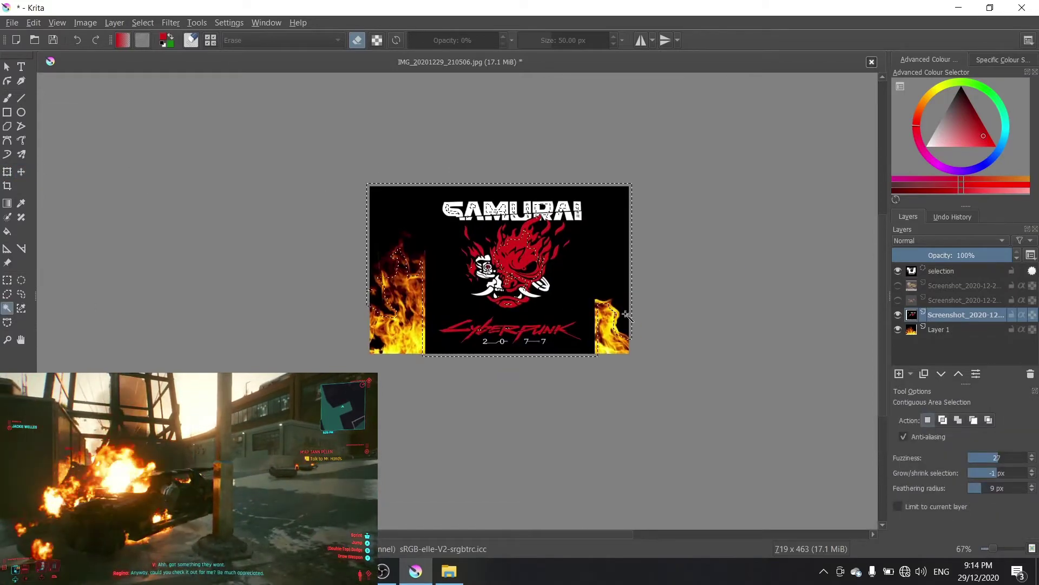
right_click(566, 272)
click(612, 339)
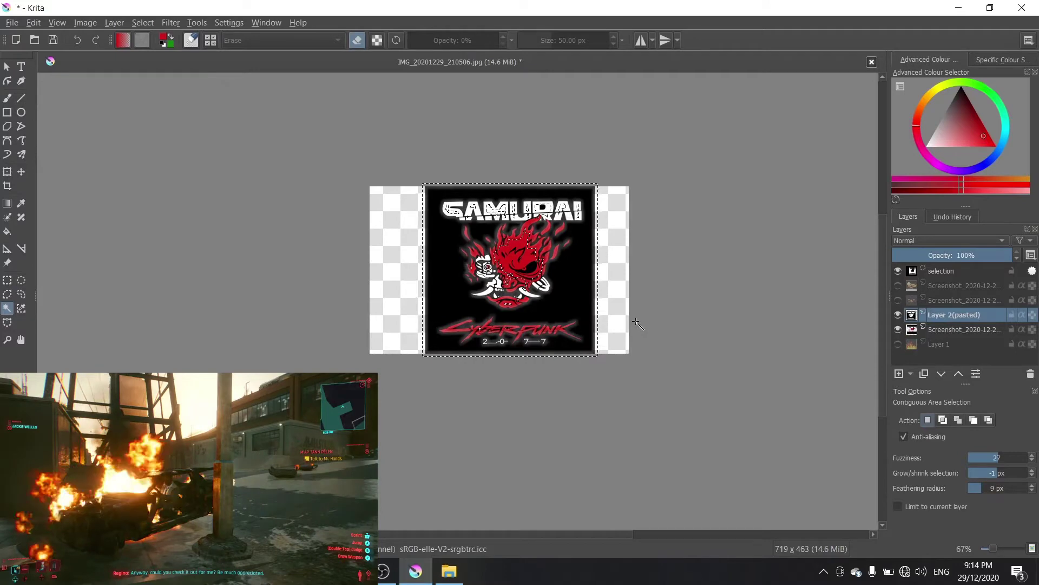
Step: Hide the cut-out black layer, show the fire layer, and erase the leftover edge lines around the logo
click(899, 315)
click(898, 344)
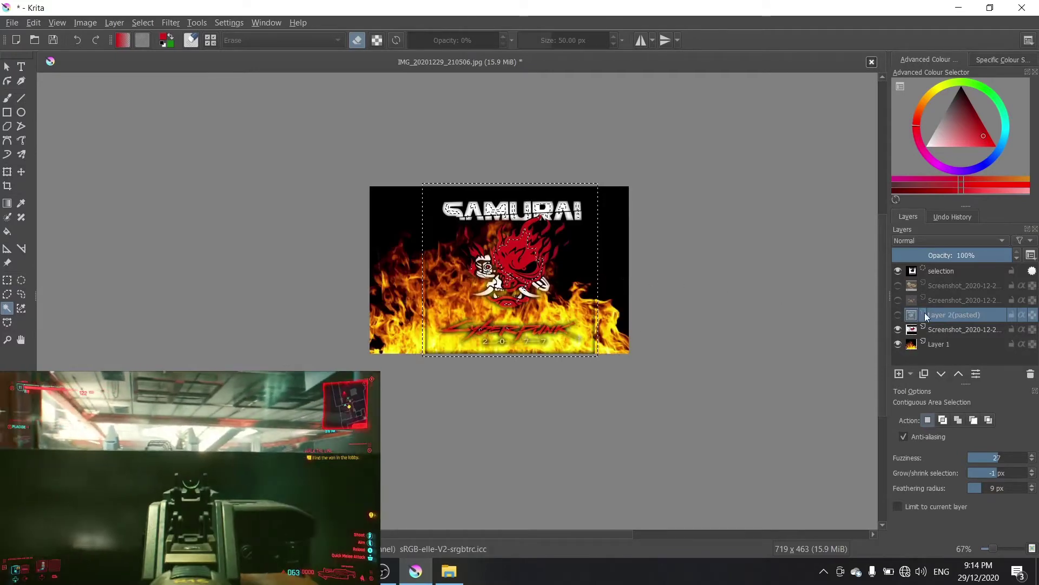
click(912, 329)
key(ctrl+shift+a)
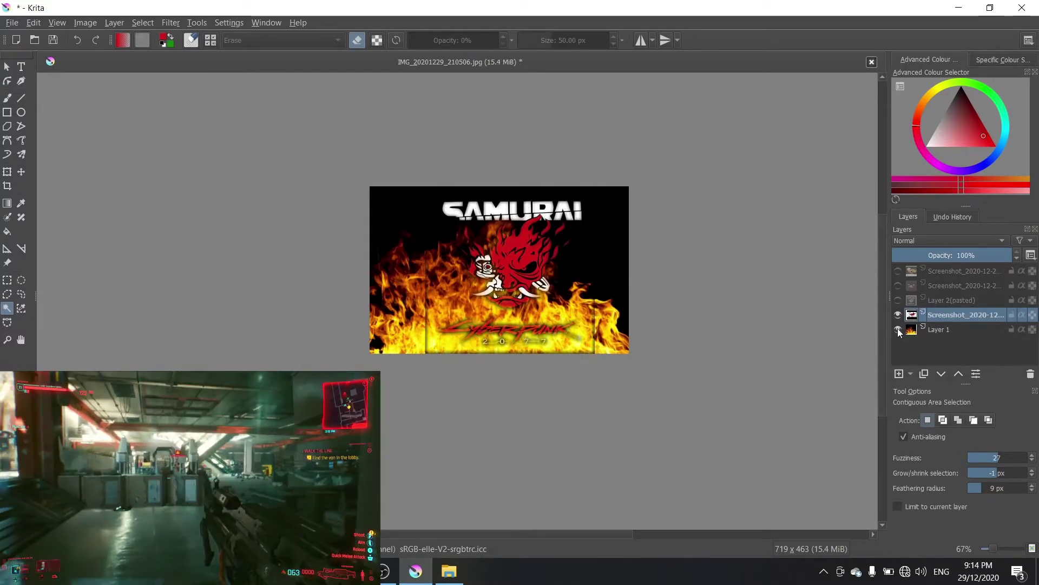
click(8, 99)
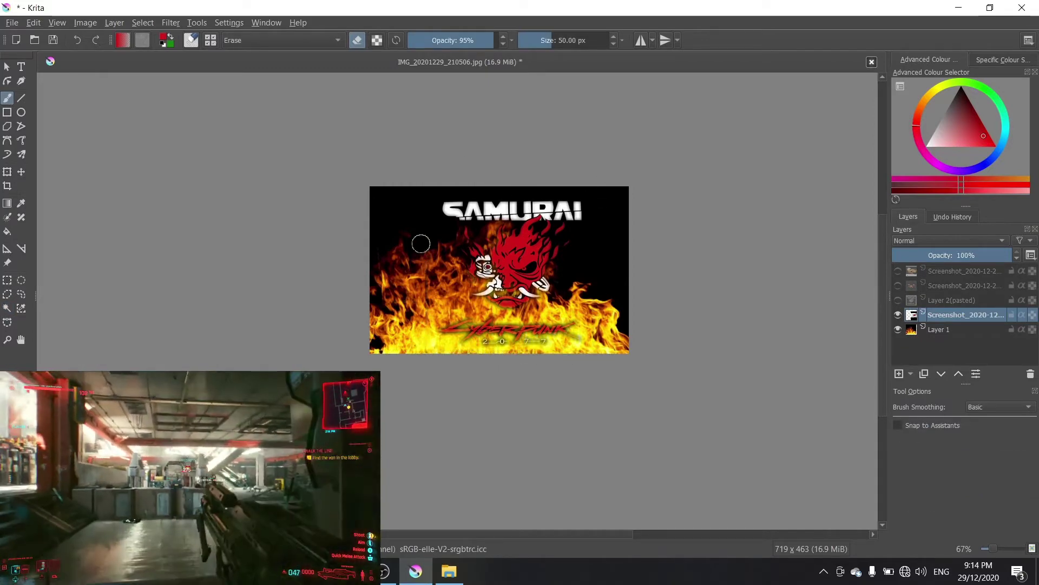
Step: Show the samurai mask screenshot layer and scale it down so the whole mask fits on the canvas
click(912, 286)
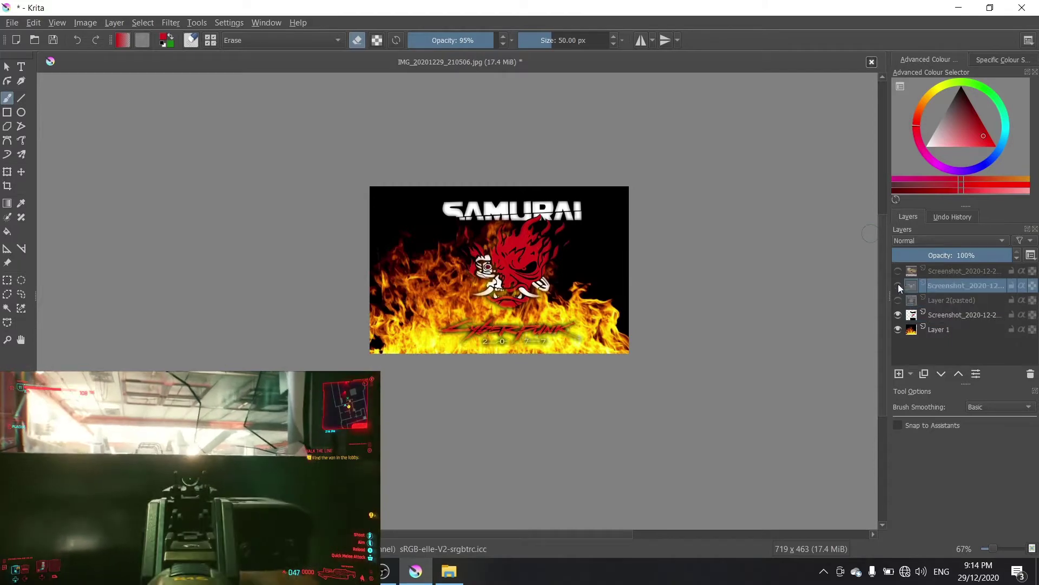
click(898, 285)
key(t)
drag(464, 298, 475, 97)
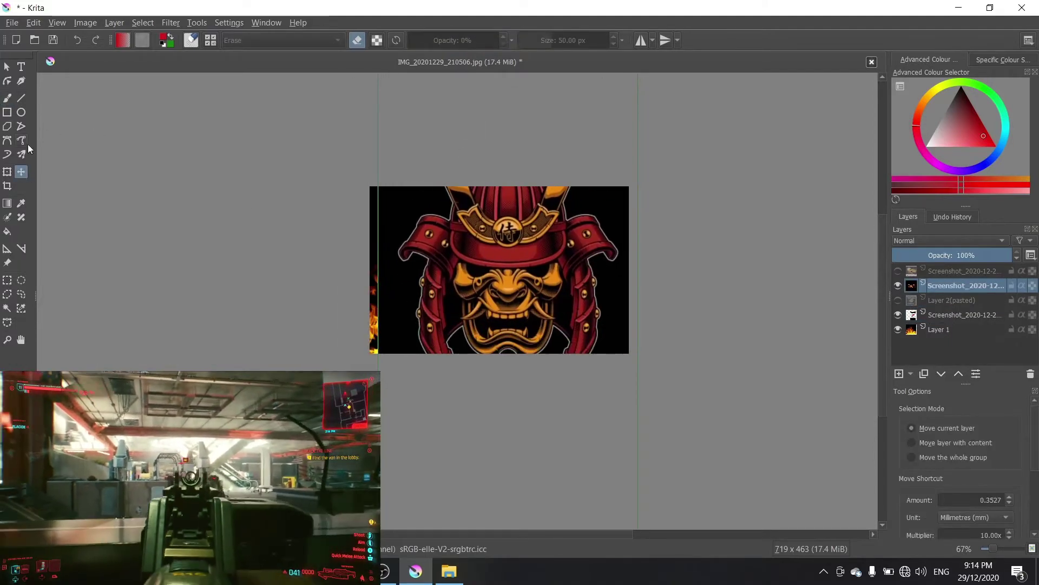
click(7, 172)
scroll(498, 287, down, 5)
drag(523, 240, 510, 250)
scroll(510, 250, up, 4)
Step: Draw a rectangular selection of about 554 × 436 px around the mask and hide the logo and fire layers
click(7, 280)
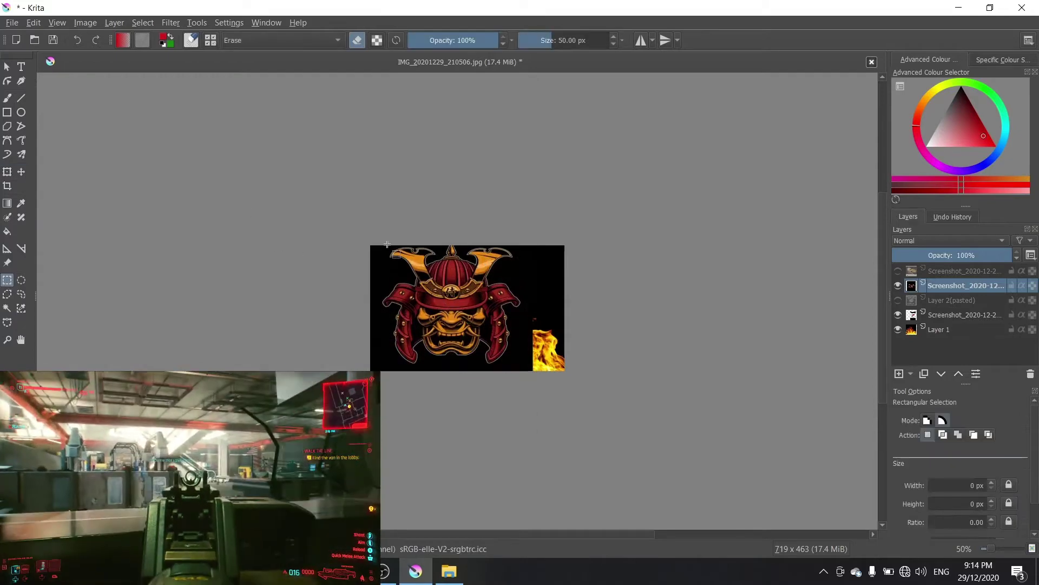
drag(376, 246, 527, 363)
click(898, 329)
click(898, 345)
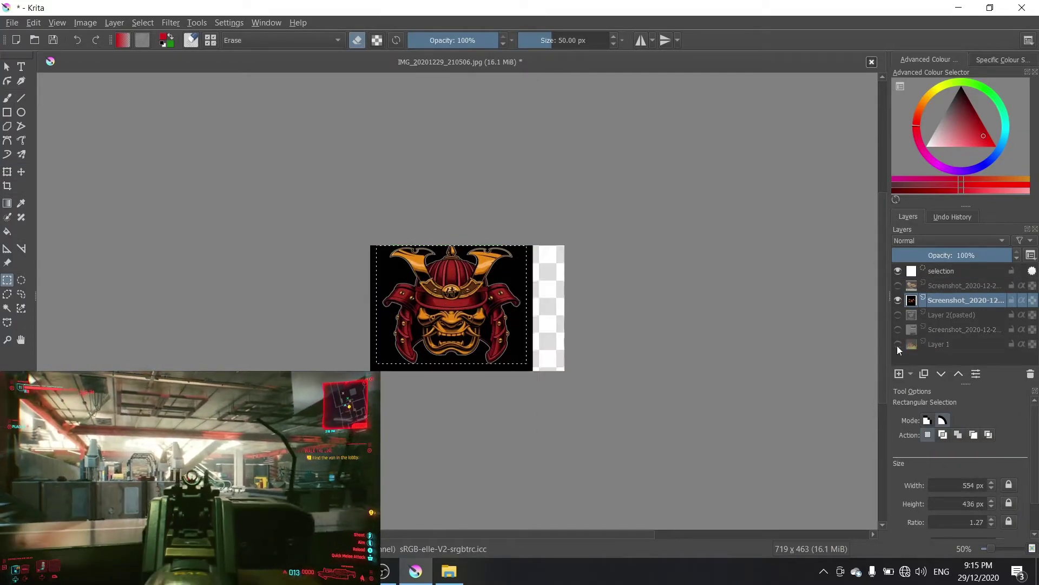
Step: Put the selected mask area on a new layer and hide its source screenshot layer
right_click(510, 300)
click(538, 334)
click(898, 314)
click(898, 358)
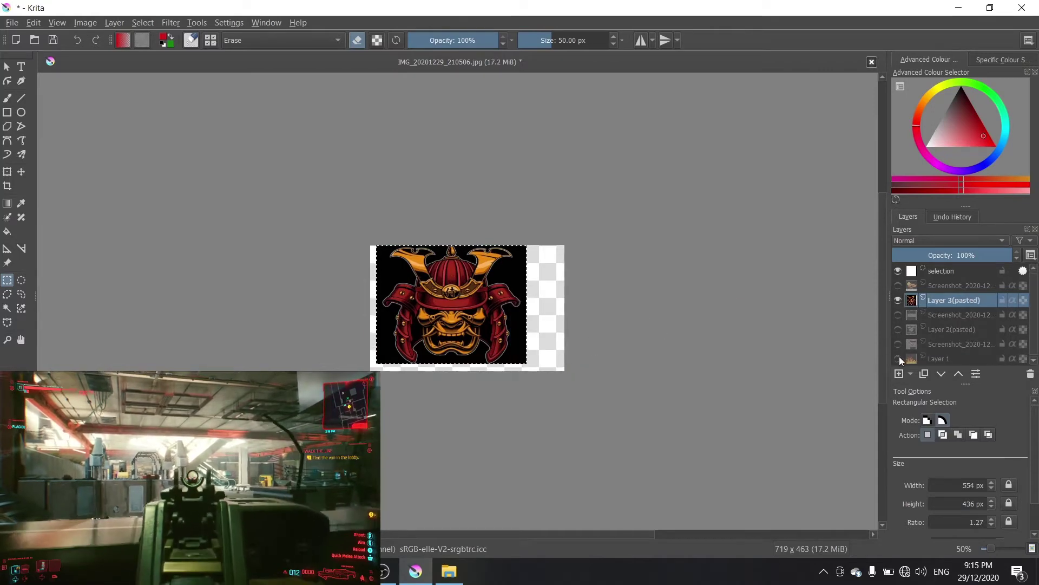
click(899, 359)
Step: Cut the black area on the mask's right side to a new layer with Contiguous Area Selection and hide it
click(7, 308)
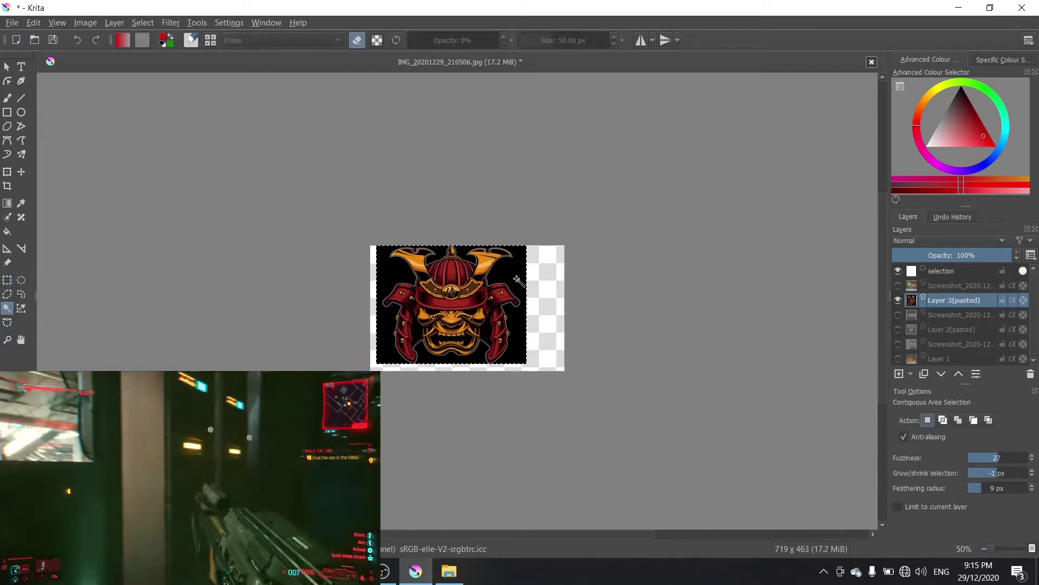
click(518, 280)
right_click(518, 275)
click(546, 325)
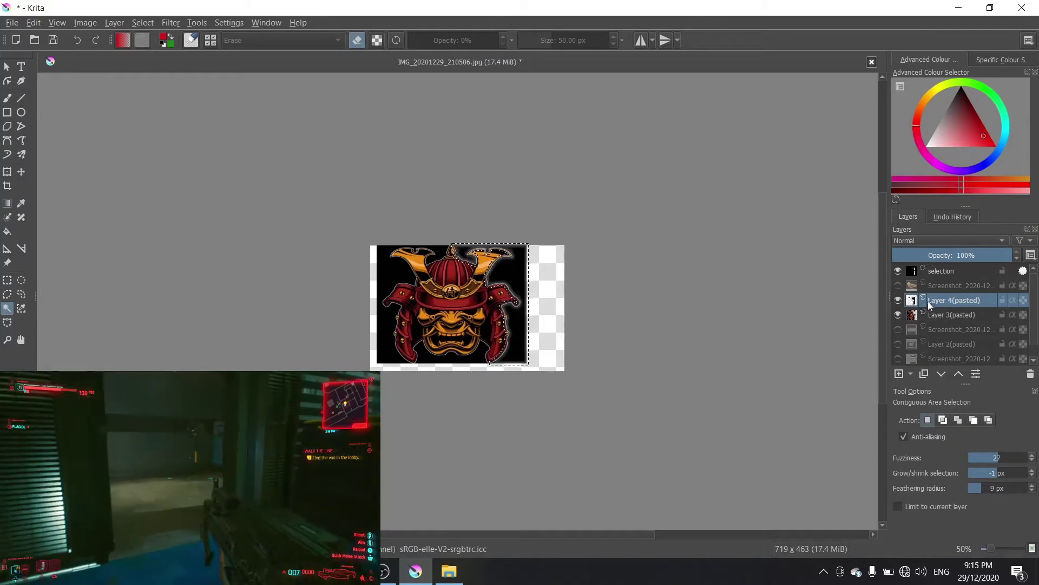
click(898, 300)
click(915, 315)
Step: Cut the black area on the mask's left side to a new layer and hide that layer
click(391, 280)
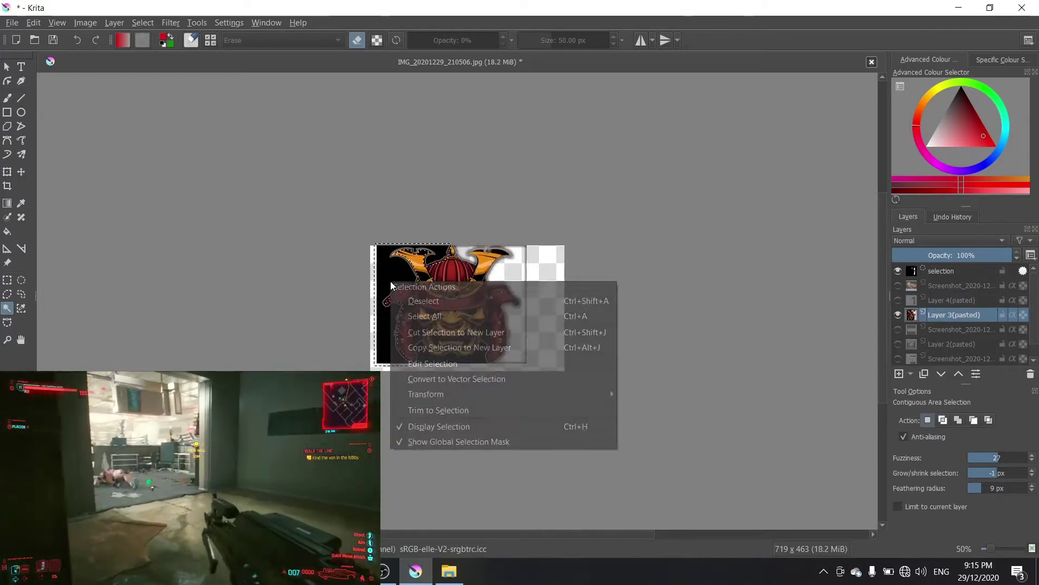
right_click(391, 281)
click(447, 330)
click(898, 315)
click(909, 329)
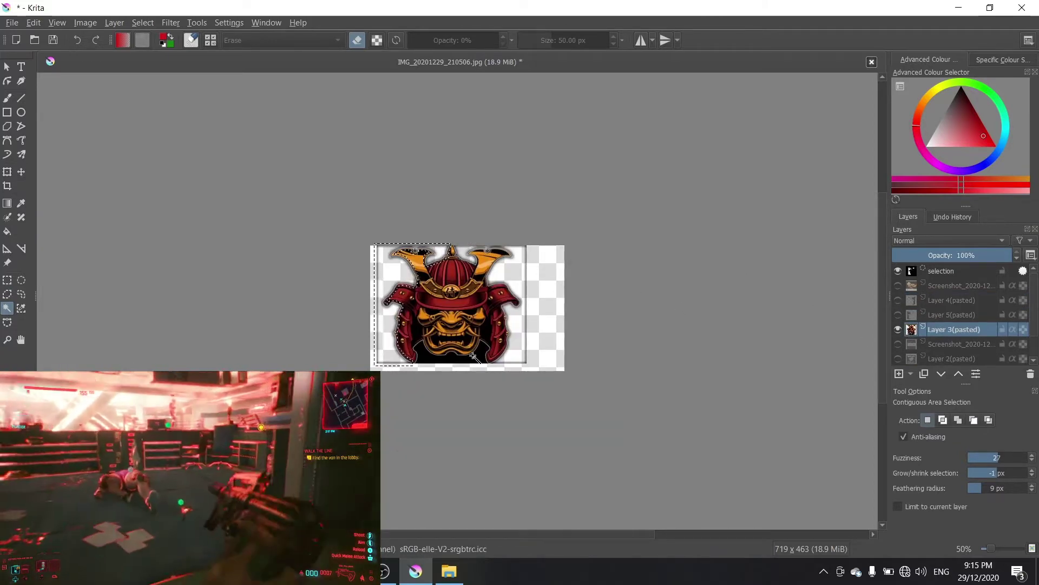
Step: Cut the black area below the mask's chin to a new layer and hide that layer
click(478, 358)
right_click(478, 359)
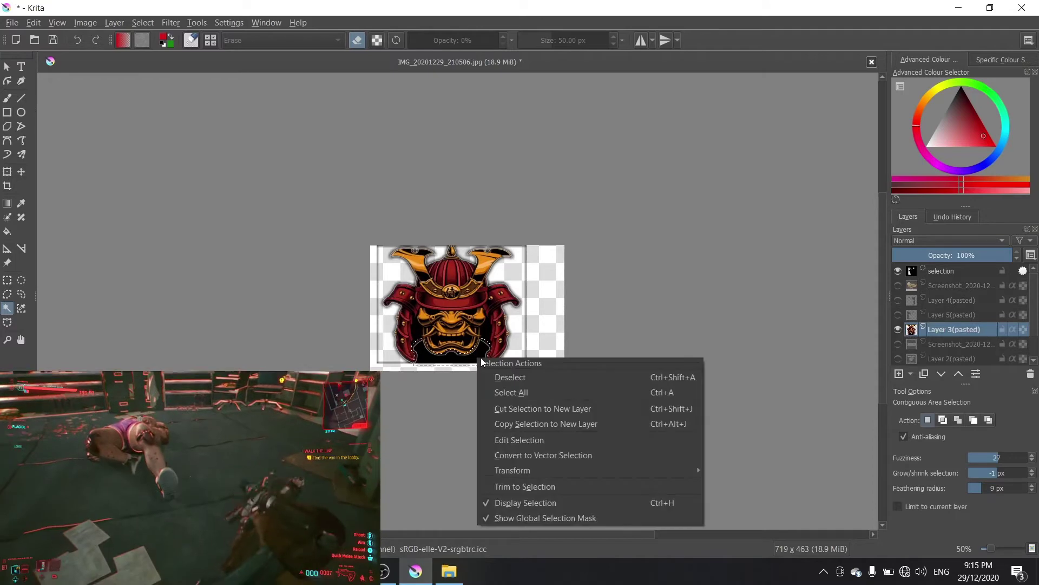
click(553, 407)
click(898, 329)
click(953, 343)
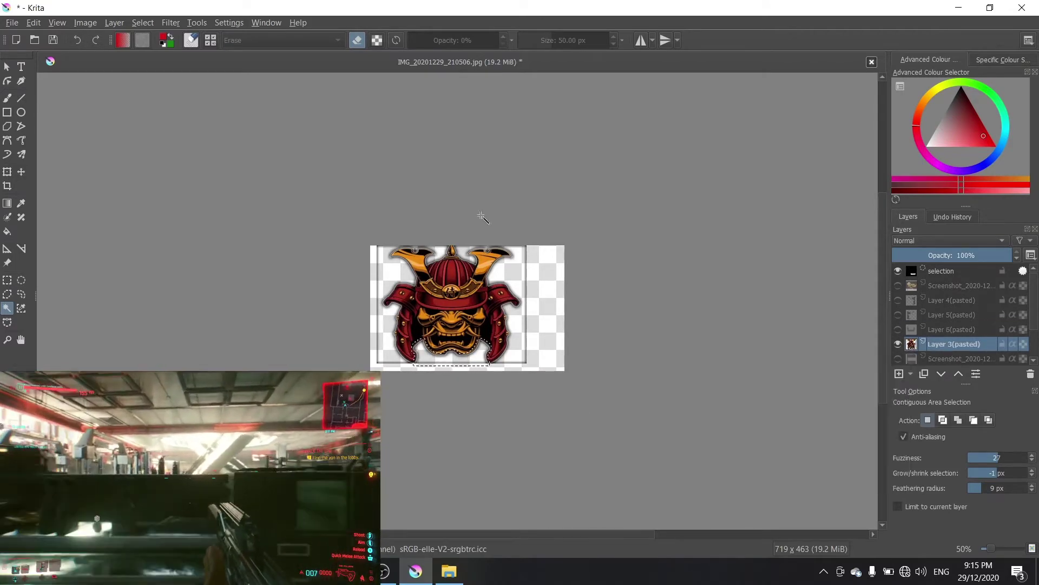
Step: Clear the selection and erase the leftover border lines along the mask's right, bottom and left sides
key(b)
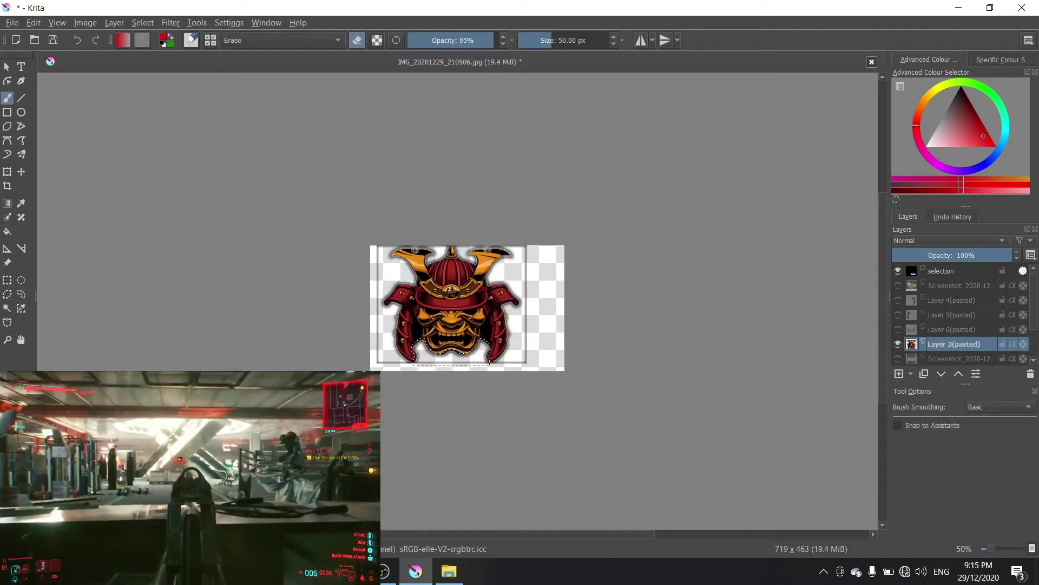
click(7, 308)
click(79, 130)
click(7, 98)
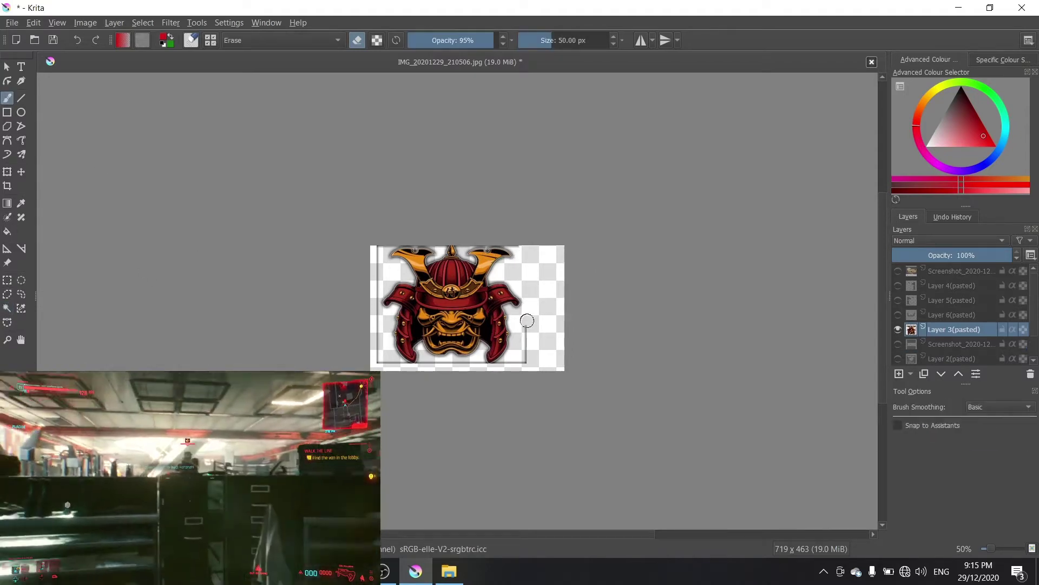
drag(528, 318, 532, 347)
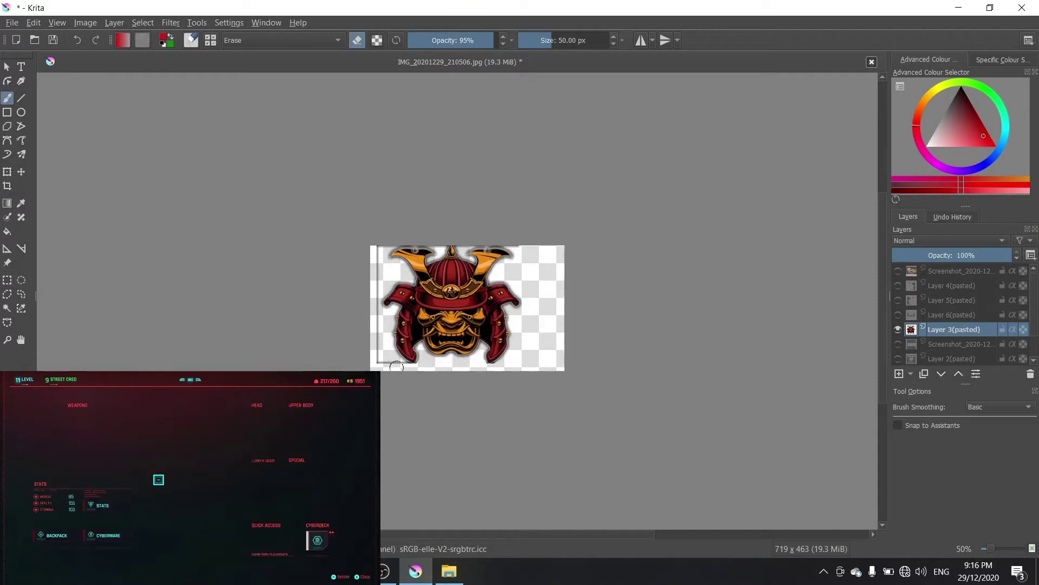
drag(406, 366, 380, 356)
drag(376, 311, 379, 268)
Step: Centre the mask on the canvas and erase the leftover line above its horns with a 24 px eraser
click(21, 171)
drag(433, 292, 449, 301)
click(7, 308)
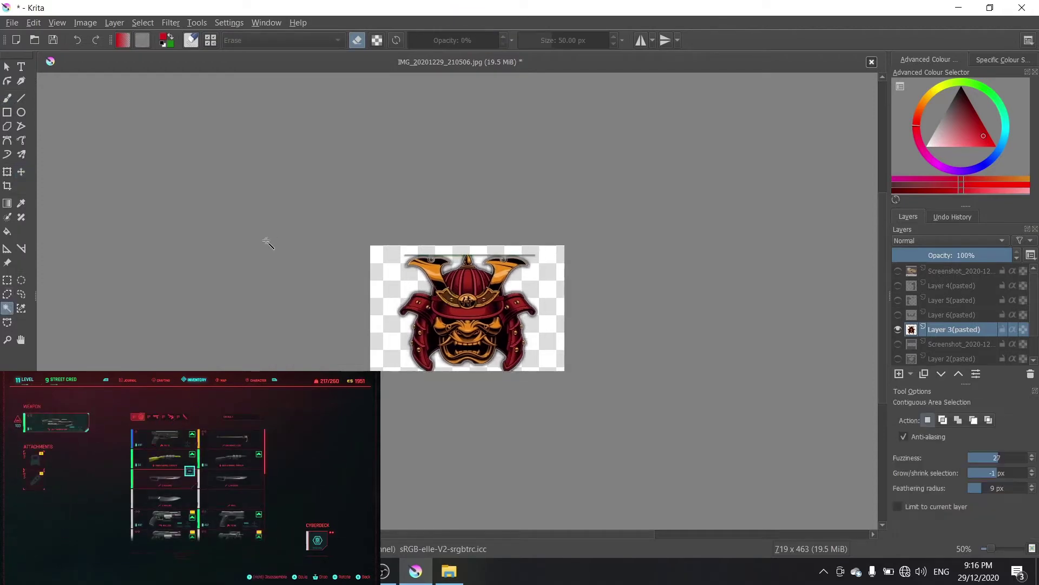
click(7, 98)
scroll(407, 252, up, 2)
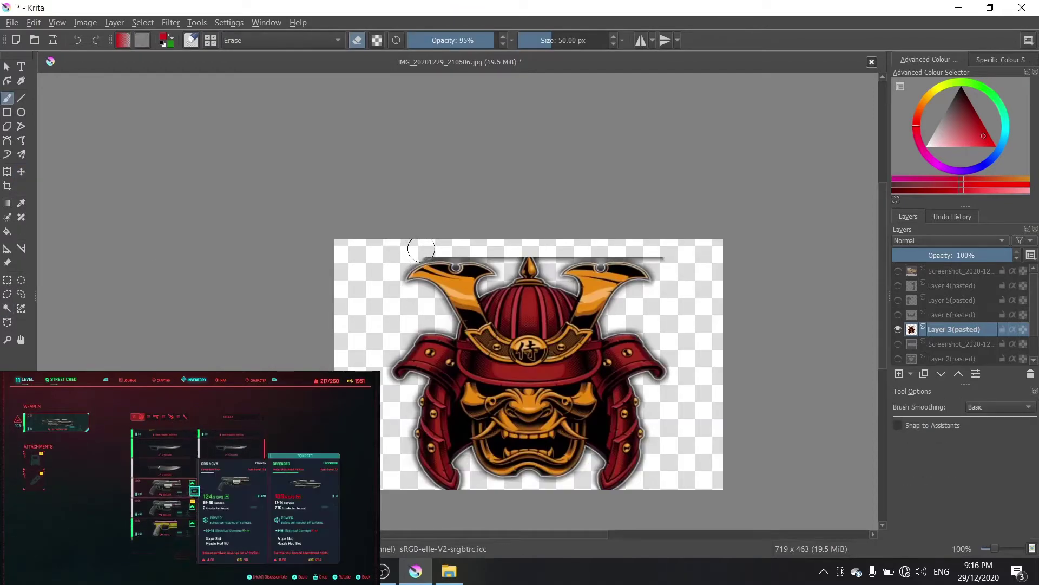
key(bracketleft)
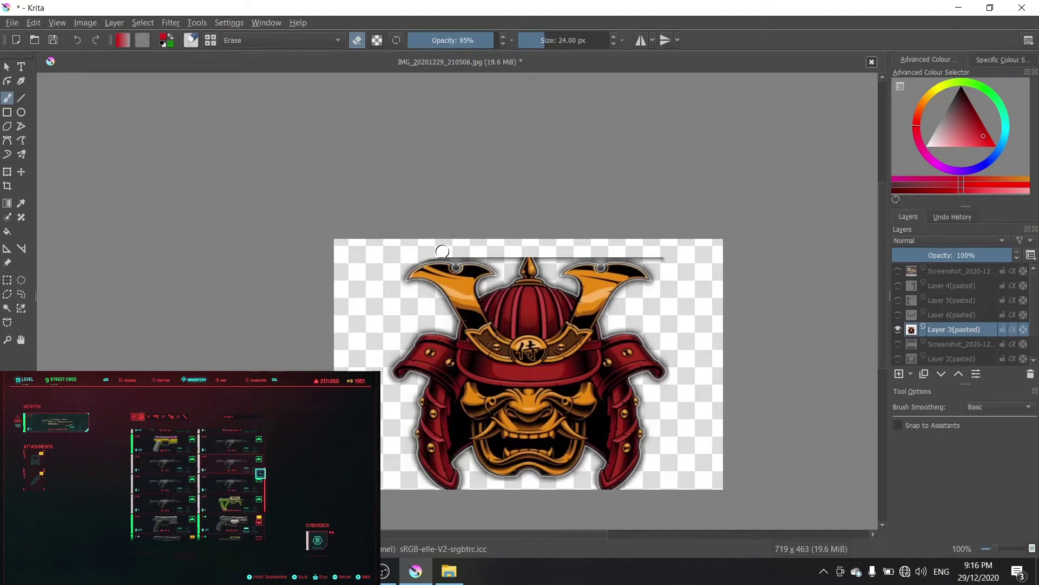
drag(463, 252, 497, 255)
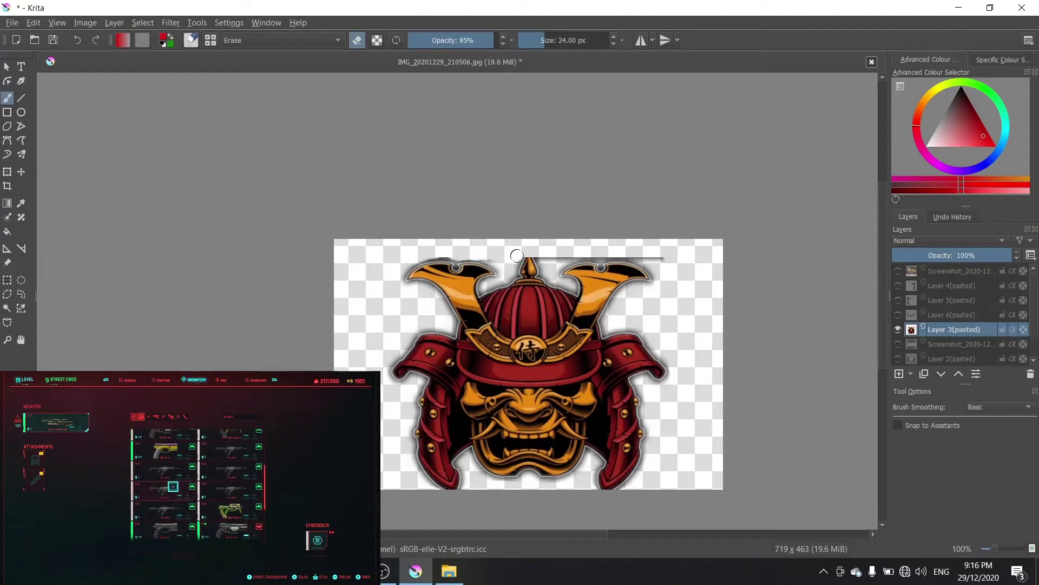
drag(543, 255, 663, 258)
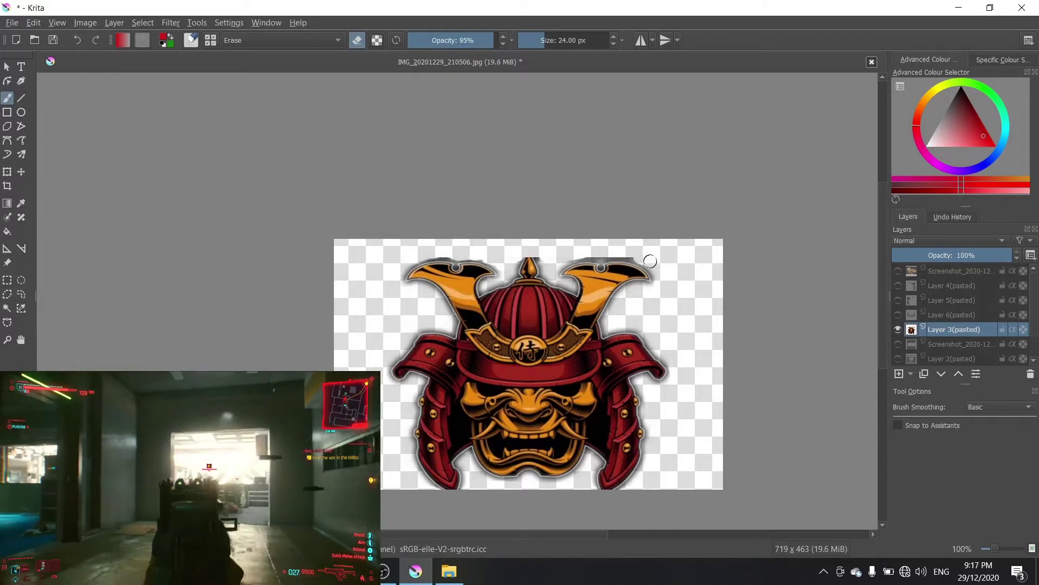
drag(638, 253, 609, 252)
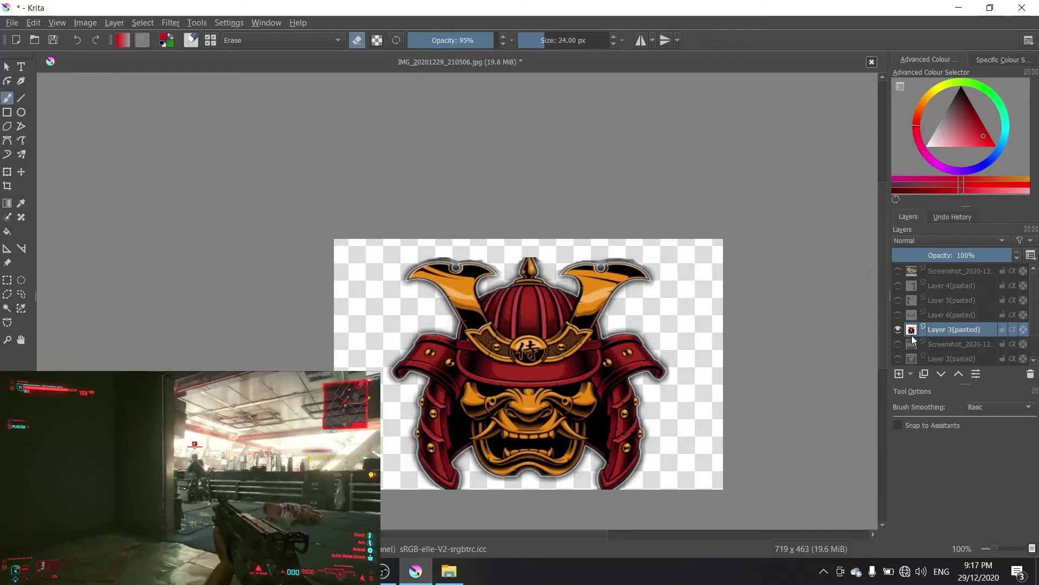
Step: Scale the mask layer down slightly with the Transform tool
click(7, 172)
drag(689, 248, 638, 276)
key(ctrl+z)
key(Return)
Step: Show the Samurai logo screenshot layer, nudge it slightly, and hide the mask layer
click(902, 358)
click(902, 358)
scroll(911, 355, down, 1)
click(901, 342)
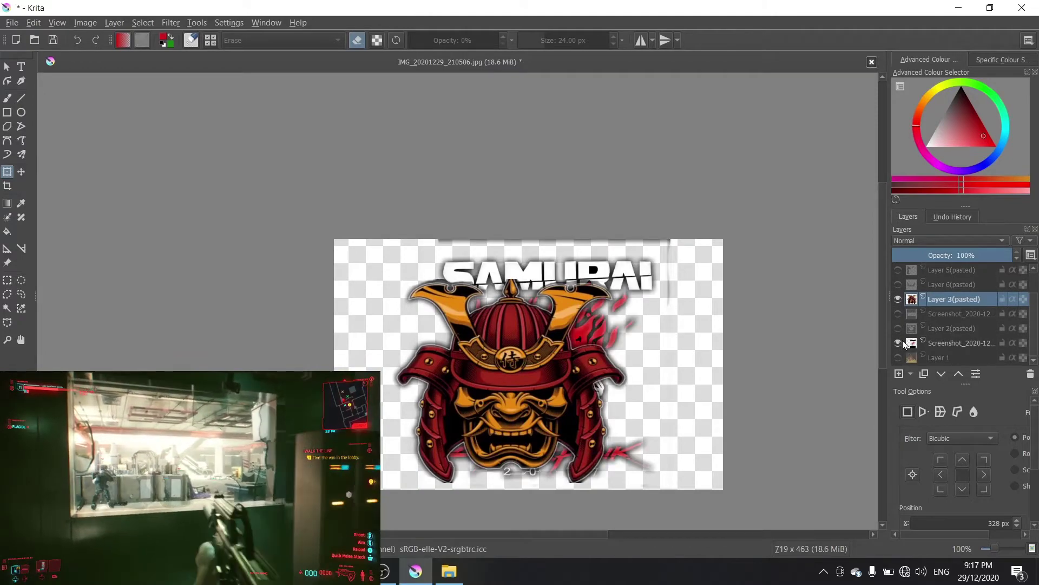
click(953, 343)
key(t)
mouse_move(610, 310)
mouse_down()
mouse_move(602, 401)
mouse_move(613, 297)
mouse_move(612, 308)
mouse_up()
click(898, 299)
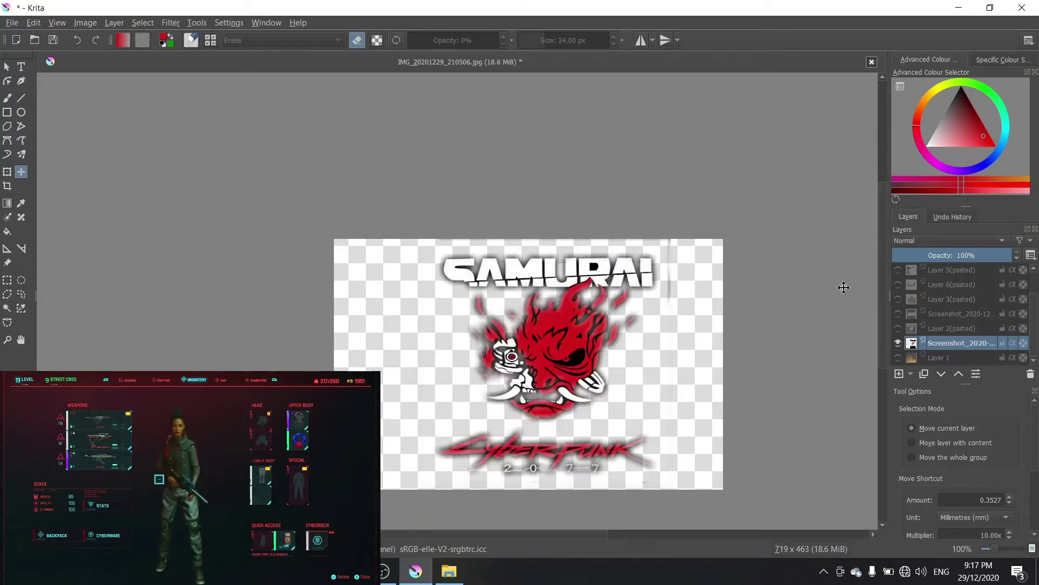
Step: Select a rectangle of about 434 × 438 px around the logo, cut it to a new layer, and clear the selection
click(7, 280)
drag(459, 255, 666, 482)
right_click(646, 307)
click(691, 390)
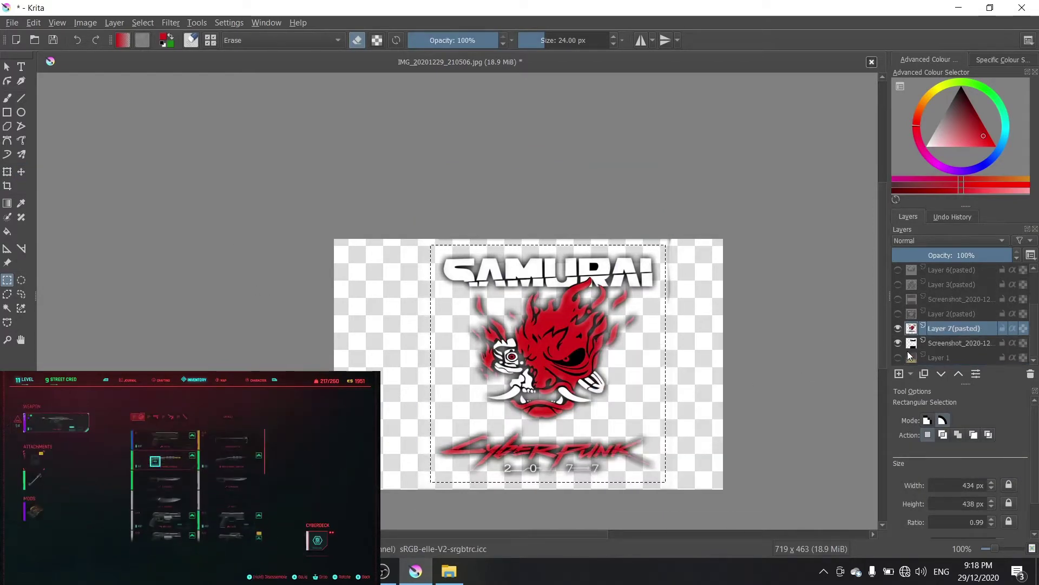
click(7, 308)
click(721, 282)
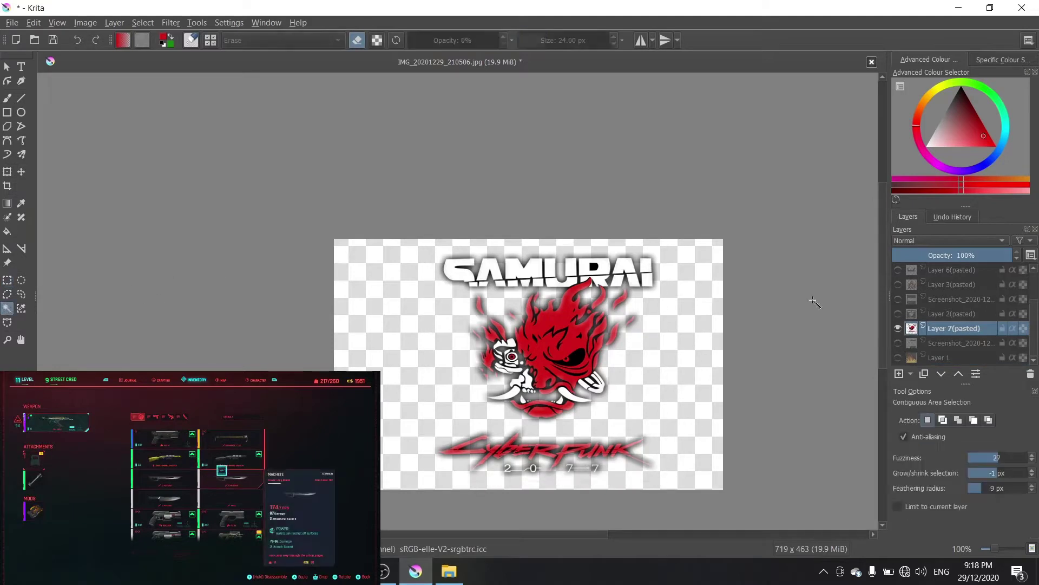
Step: Show the mask layer, place it directly below the logo layer, and move it behind the logo
click(898, 284)
drag(912, 284, 915, 331)
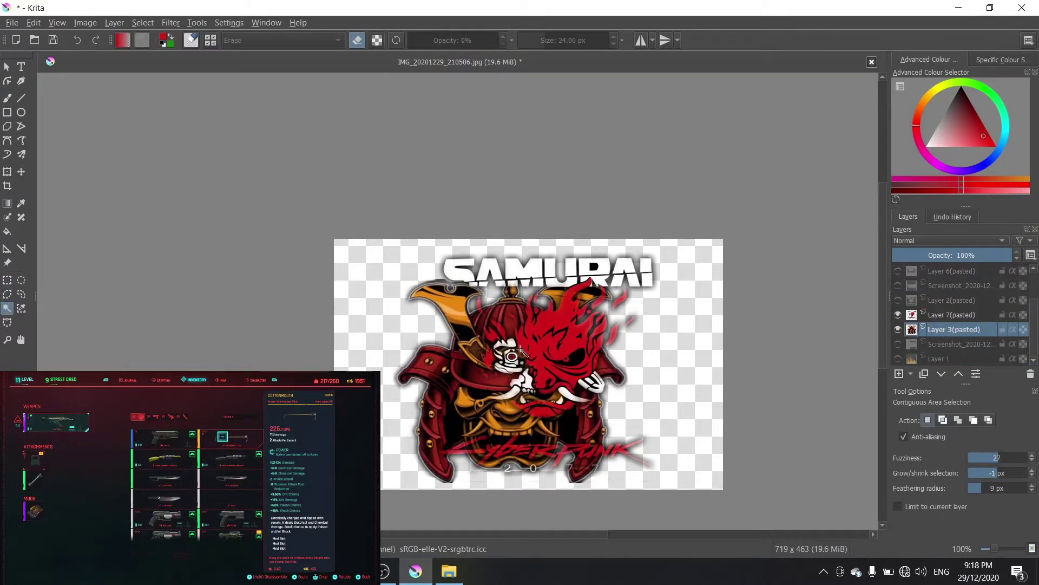
key(t)
drag(482, 382, 506, 367)
Step: Resize and reposition the logo layer over the mask so its title and Cyberpunk wordmark fit within the canvas
click(916, 318)
drag(582, 347, 571, 376)
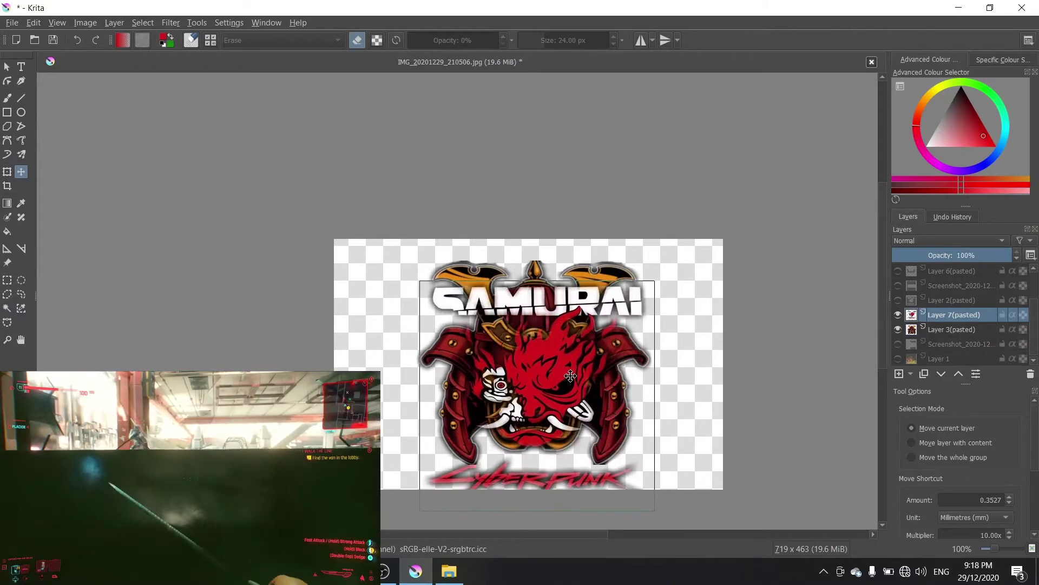
click(7, 172)
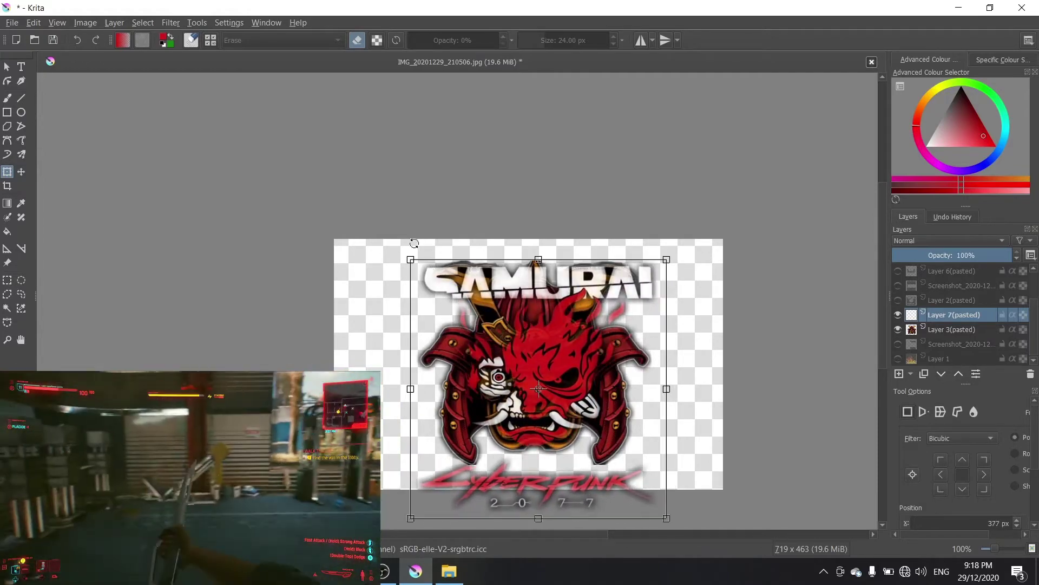
mouse_move(411, 259)
mouse_down()
mouse_move(403, 231)
mouse_move(430, 261)
mouse_up()
drag(552, 355, 539, 340)
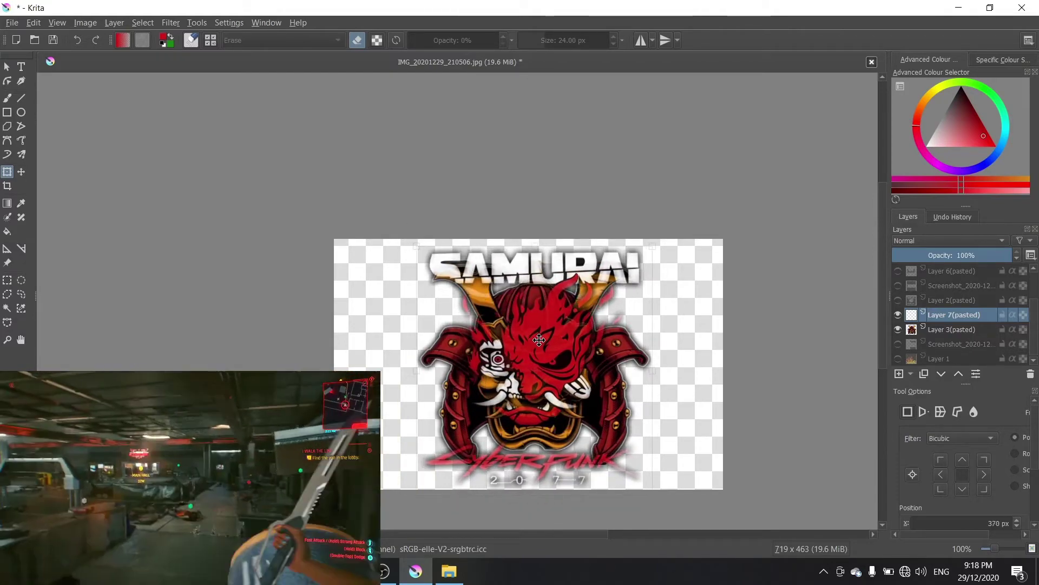
Step: Scale down the samurai mask layer and position it behind the logo, between the Samurai title and the Cyberpunk wordmark
click(909, 330)
click(637, 352)
drag(637, 352, 635, 332)
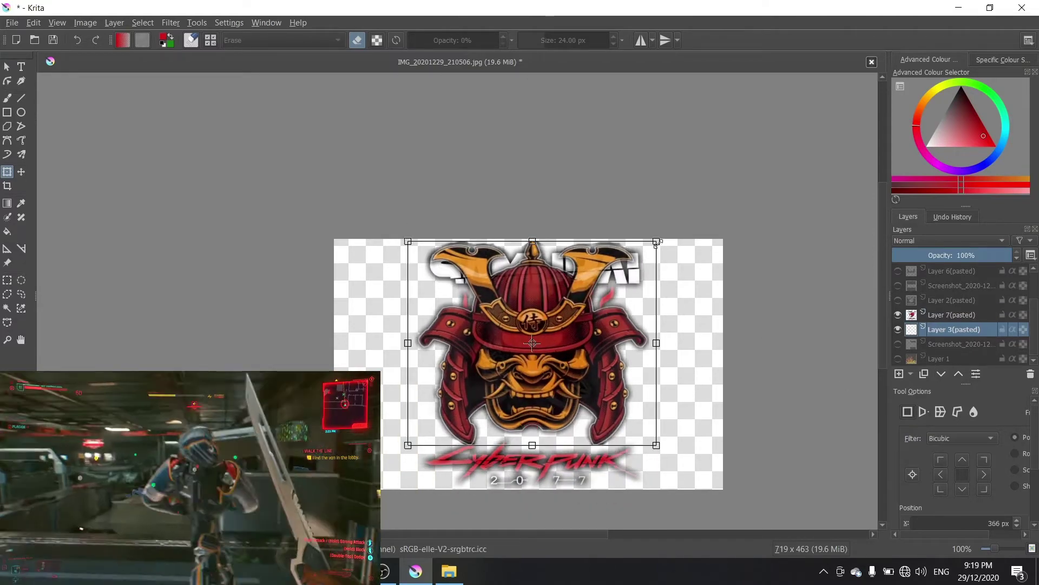
drag(657, 242, 601, 290)
drag(569, 335, 593, 323)
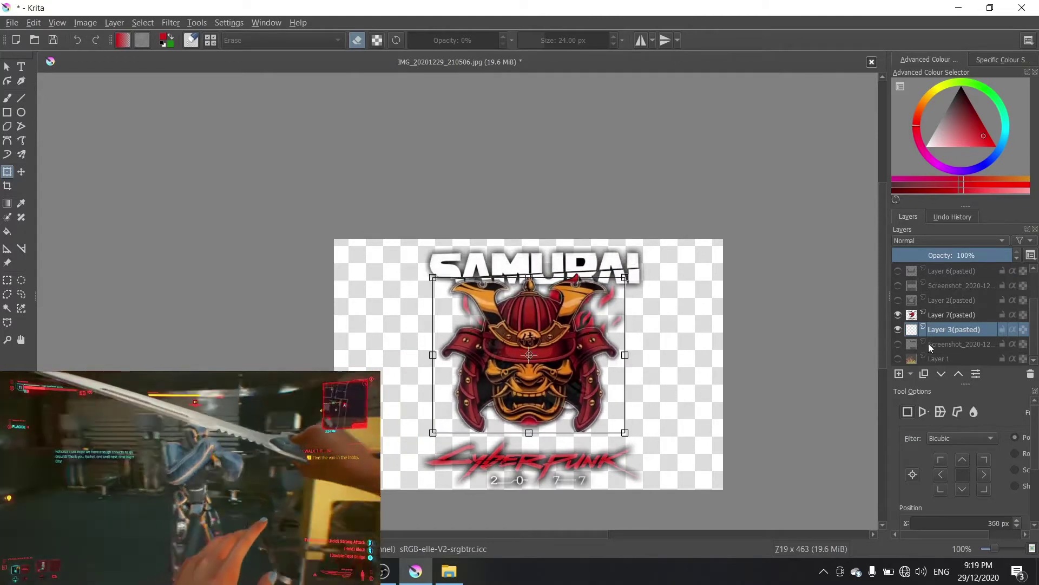
click(21, 171)
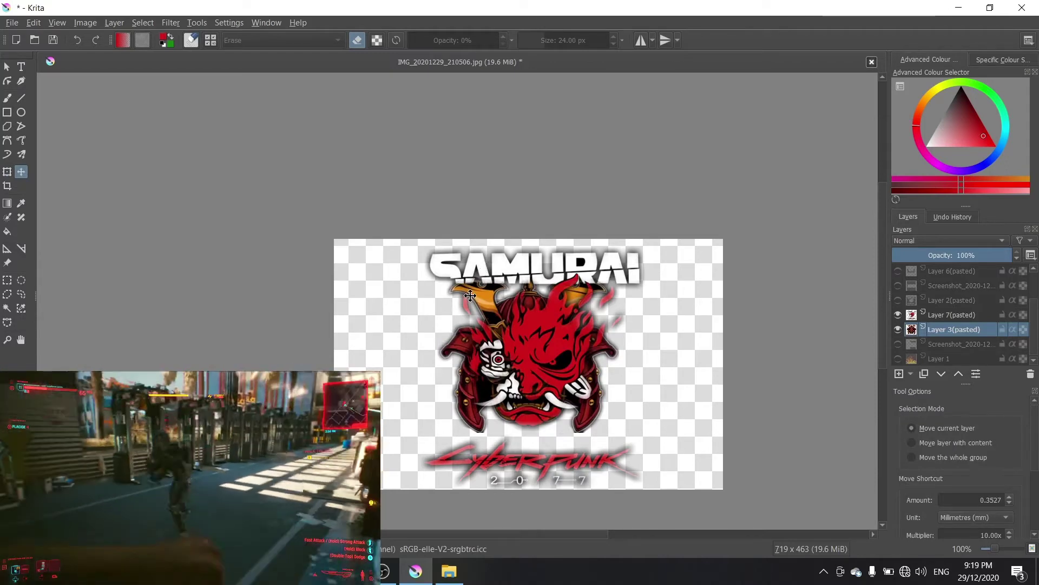
drag(518, 322, 537, 341)
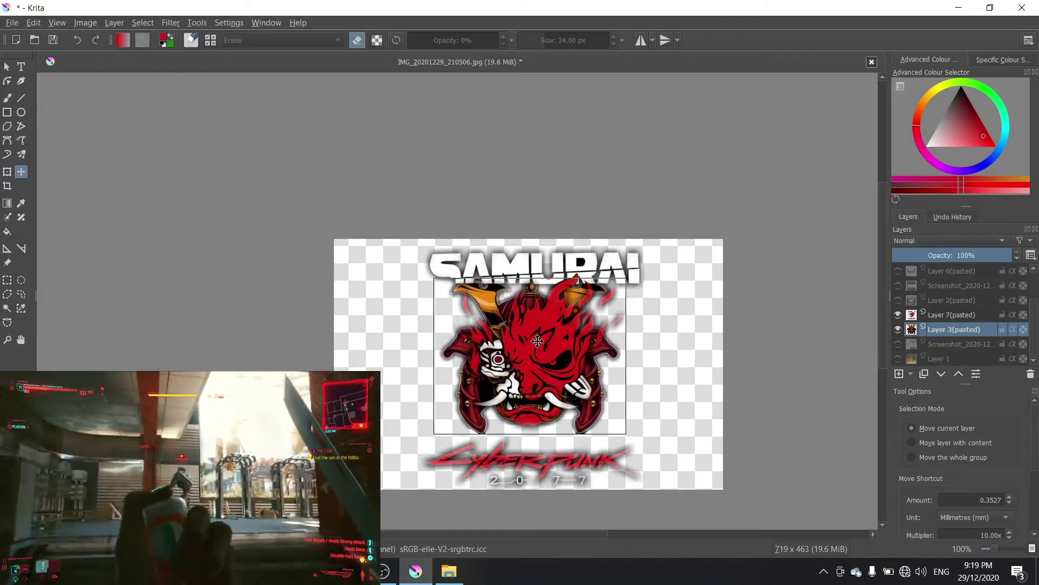
Step: Hide the mask layer, outline the logo's SAMURAI title with a polygonal selection, cut it to a new layer, and clear the selection
click(899, 328)
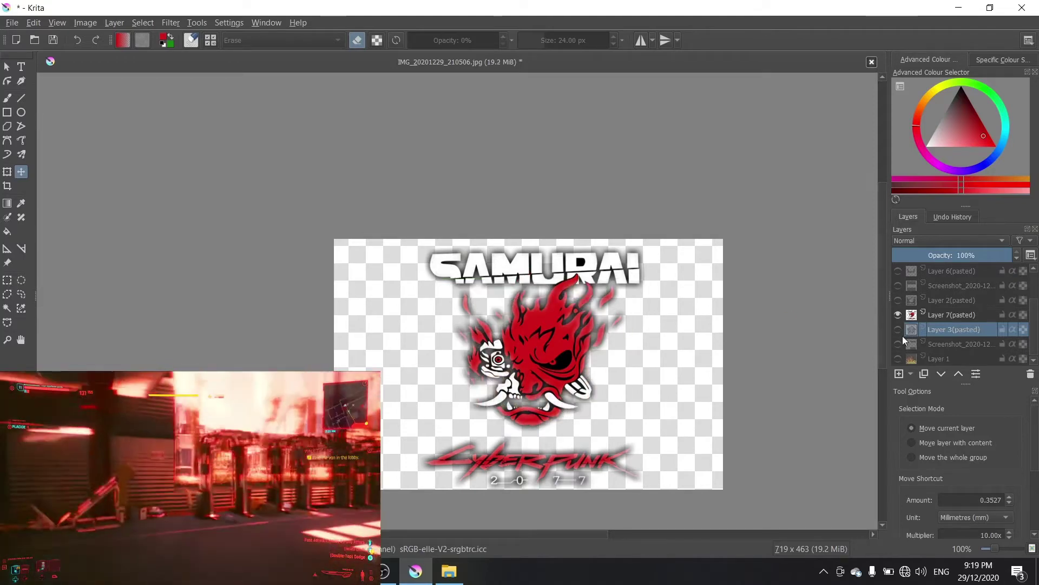
click(914, 316)
click(7, 294)
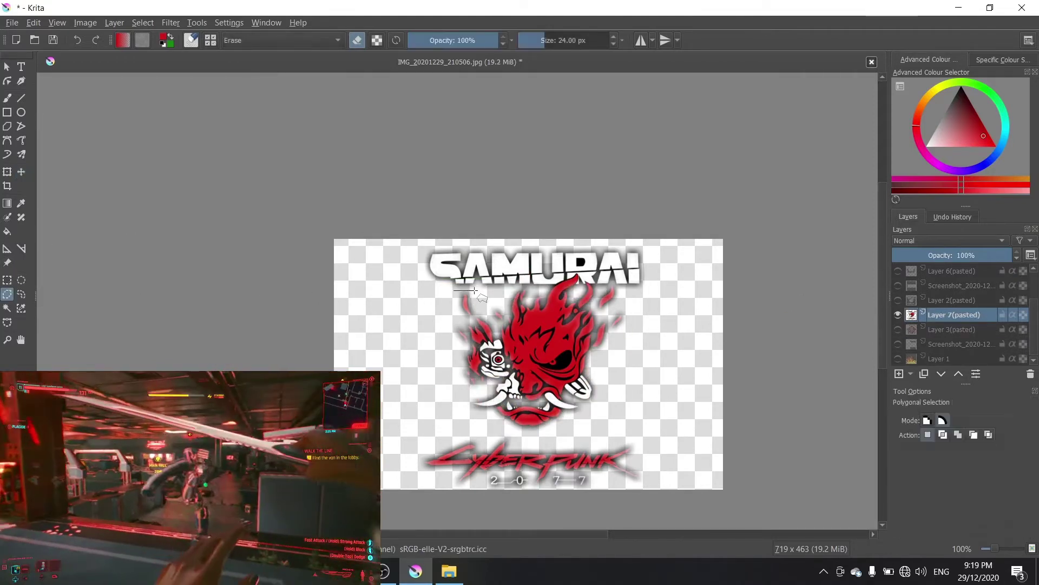
scroll(558, 283, up, 2)
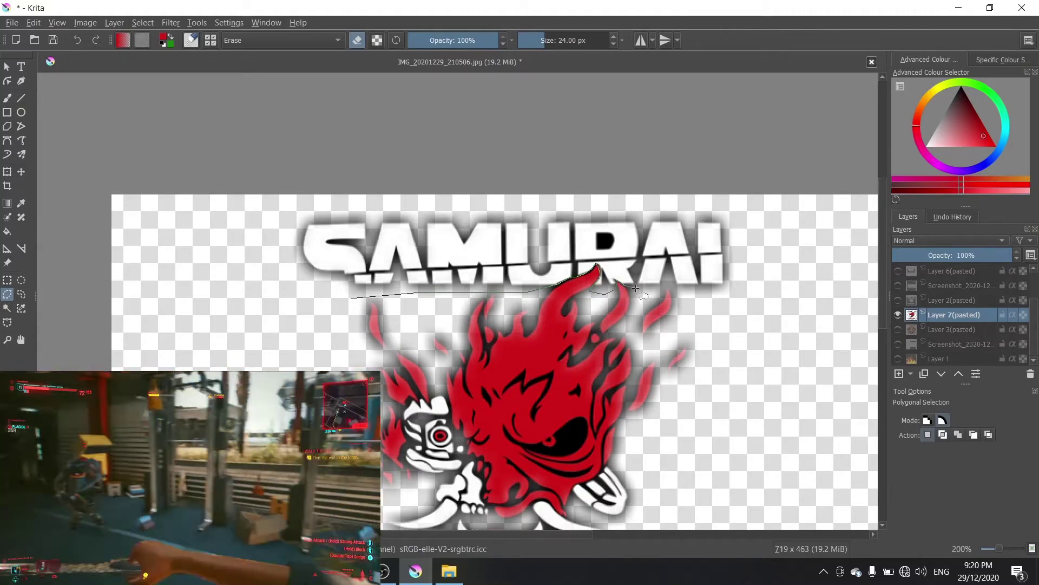
click(734, 204)
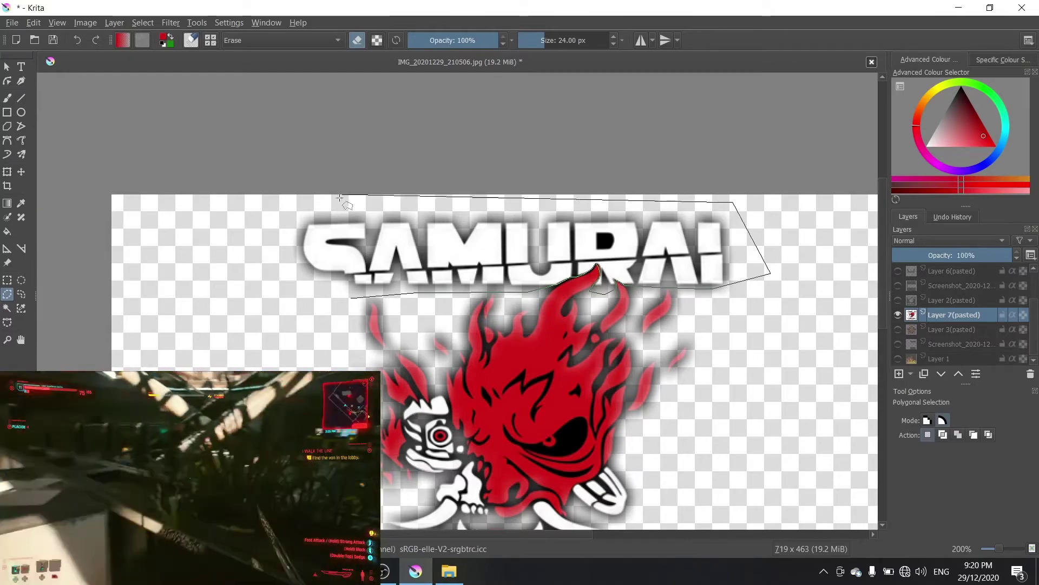
click(293, 210)
double_click(350, 298)
right_click(415, 286)
click(499, 344)
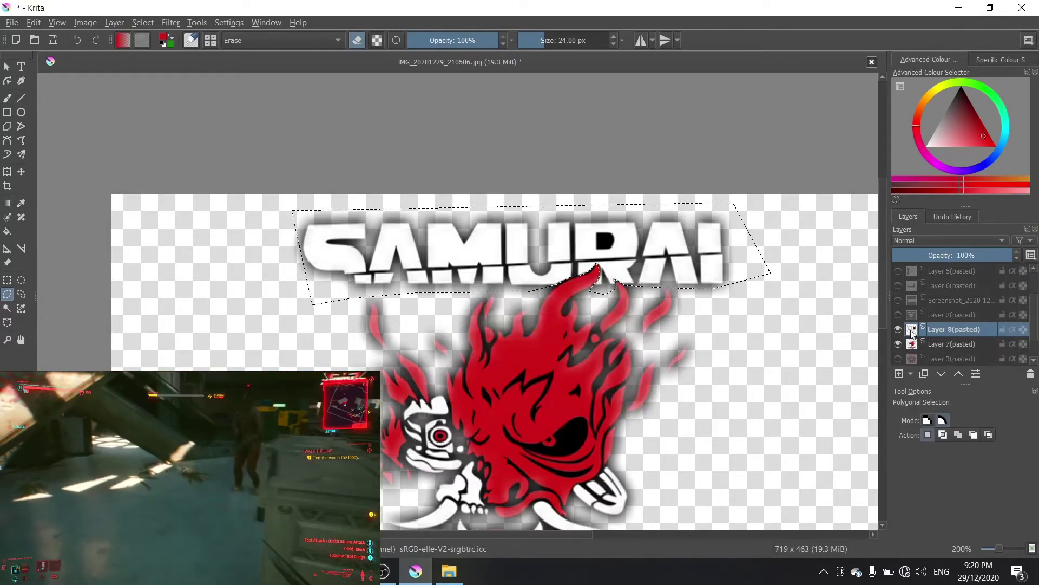
click(899, 329)
click(899, 328)
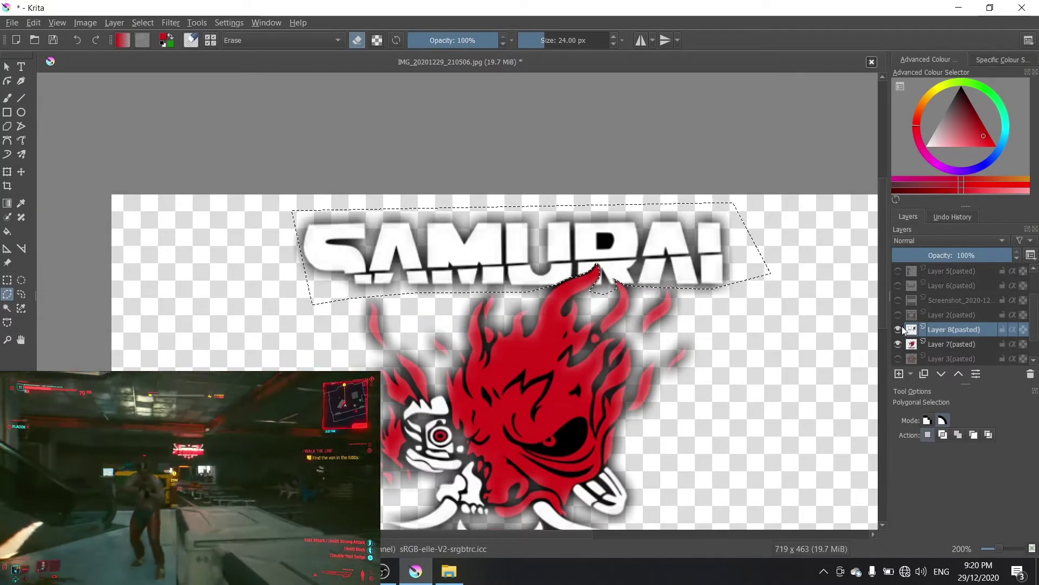
click(7, 307)
key(ctrl+shift+a)
Step: Reorder the layers so the title sits below the logo and mask layers, and show the mask layer
drag(914, 330, 917, 309)
drag(914, 342, 914, 325)
click(900, 329)
Step: Shift the mask layer slightly to the left to align it behind the logo face
click(21, 172)
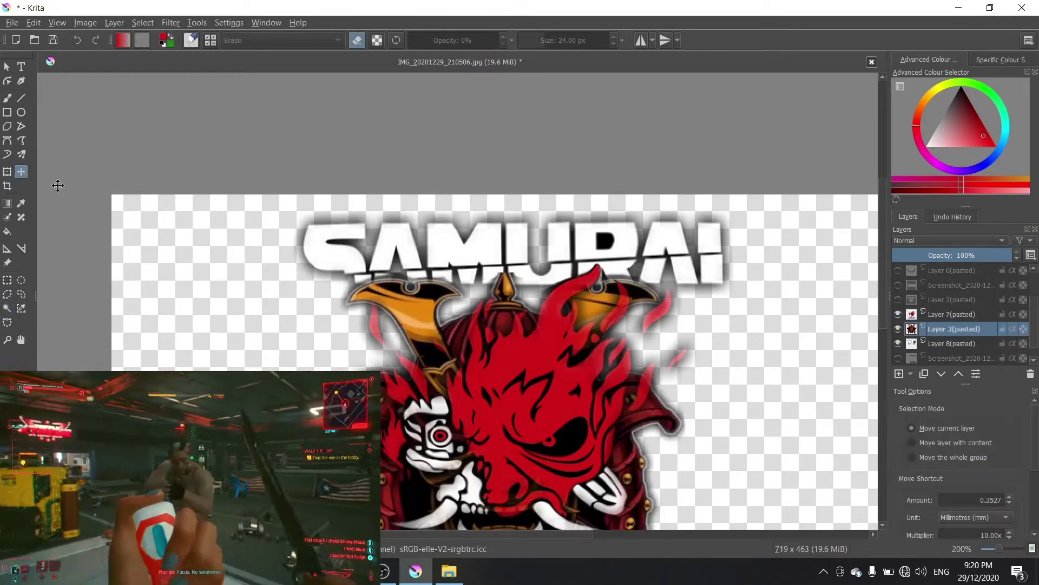
scroll(534, 391, down, 1)
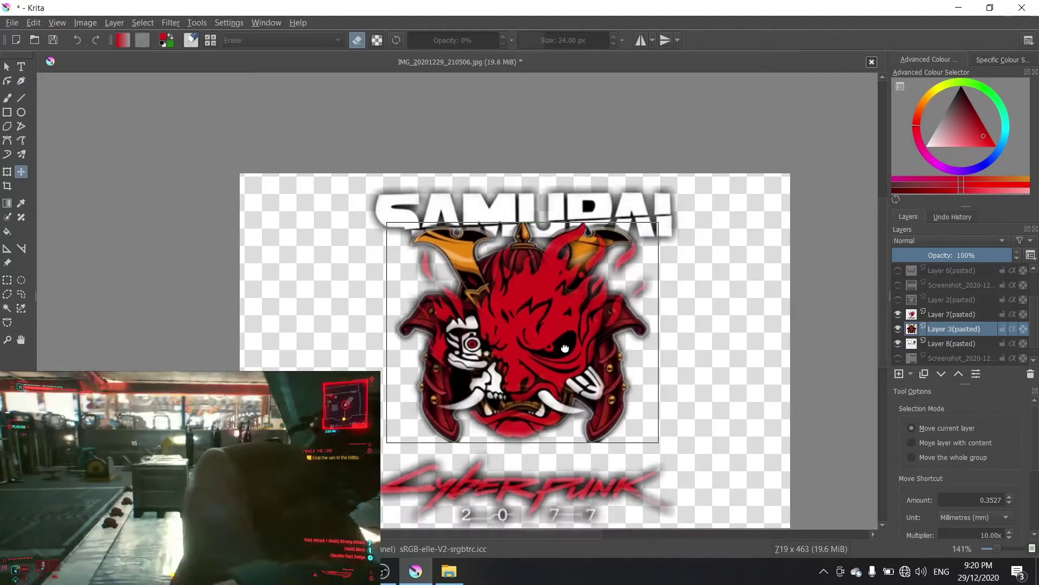
mouse_move(533, 391)
mouse_down()
mouse_move(521, 416)
mouse_move(523, 393)
mouse_up()
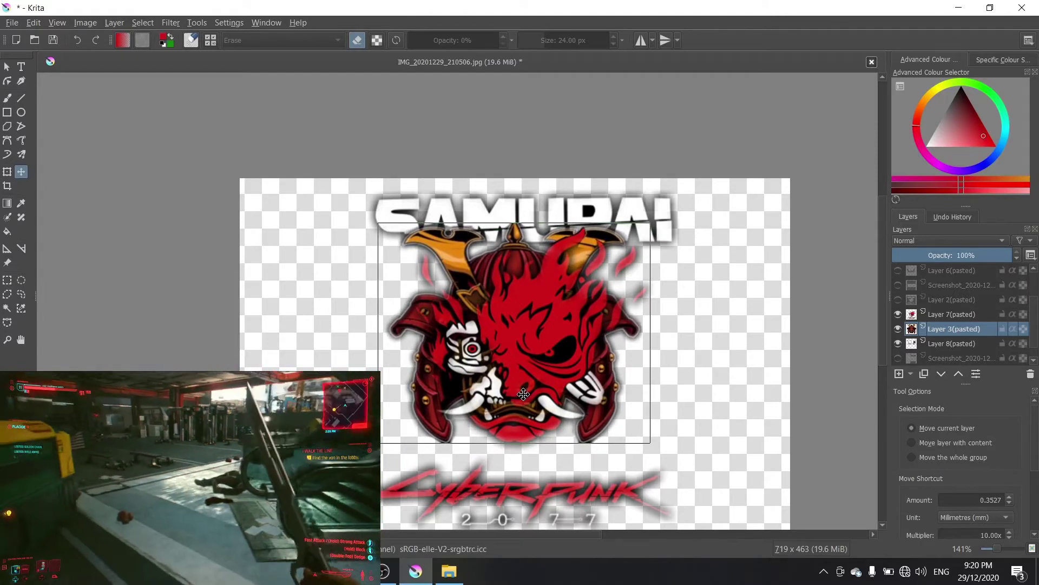
click(6, 172)
click(20, 172)
click(7, 172)
click(20, 172)
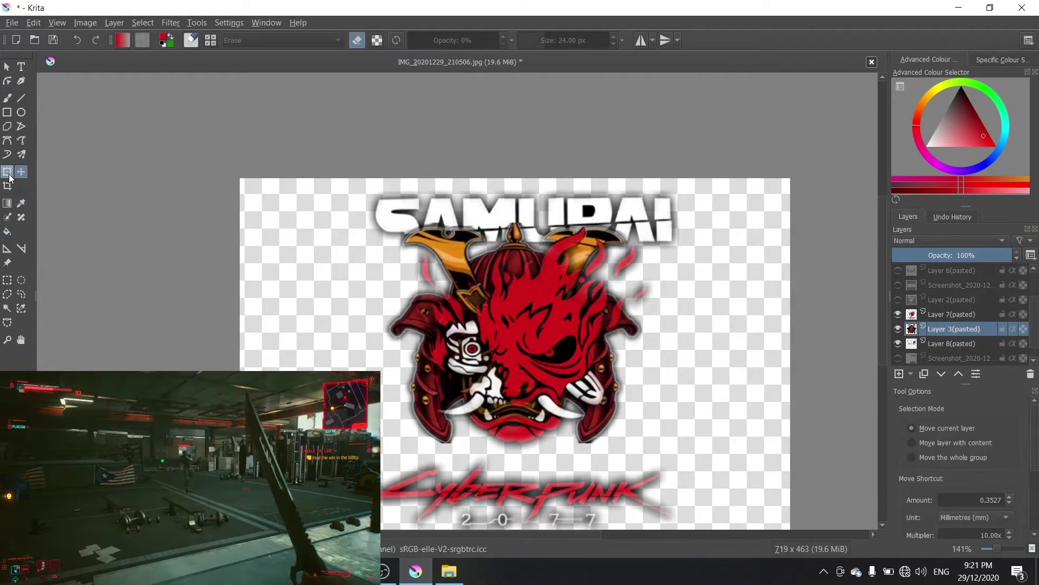
click(8, 173)
key(t)
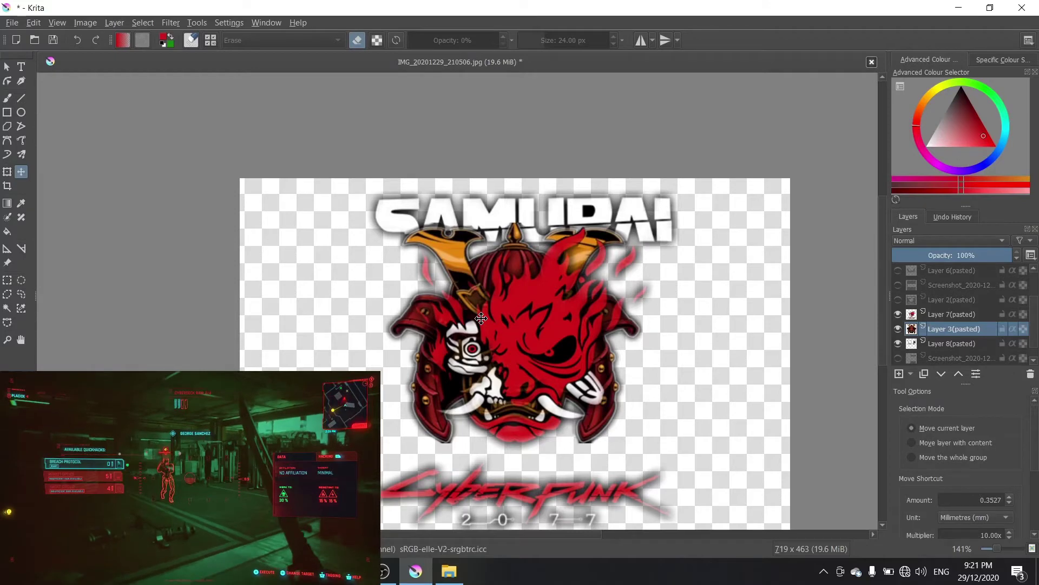
Step: Switch from the eraser to a soft brush, set it to 31.97 px and black, and darken the mask's face behind the logo
mouse_move(912, 340)
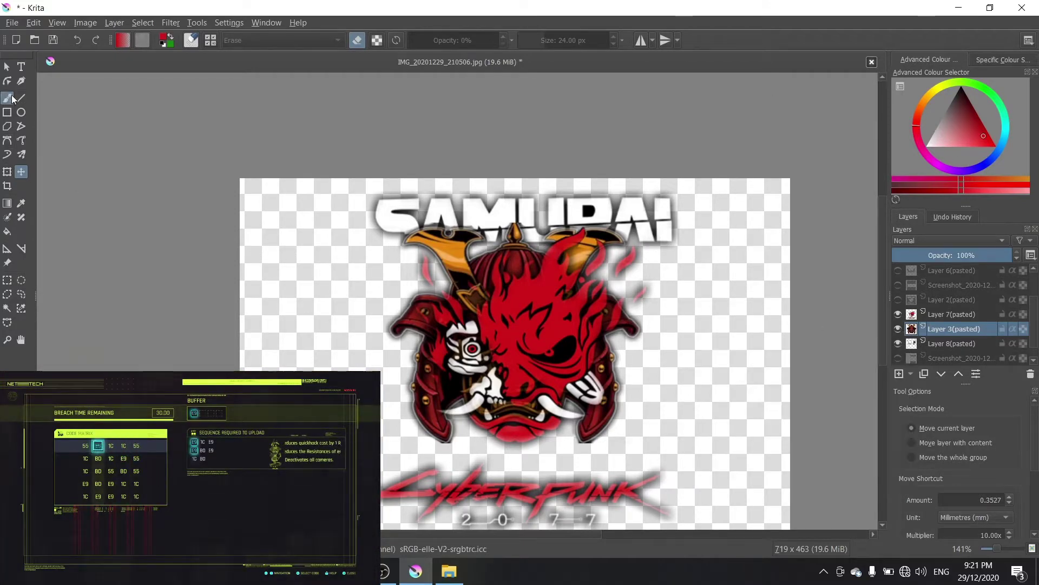
key(b)
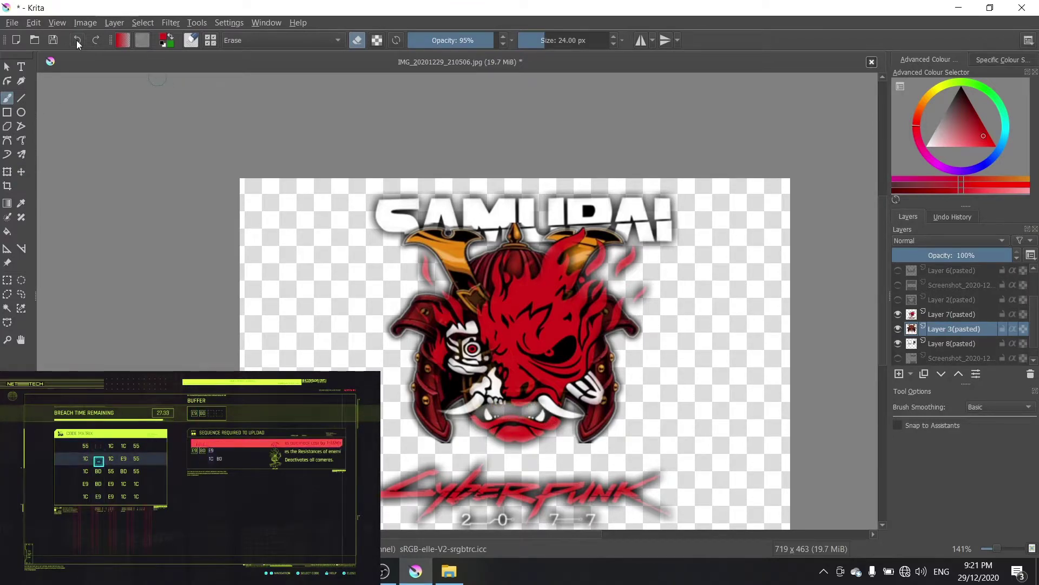
click(190, 40)
click(316, 83)
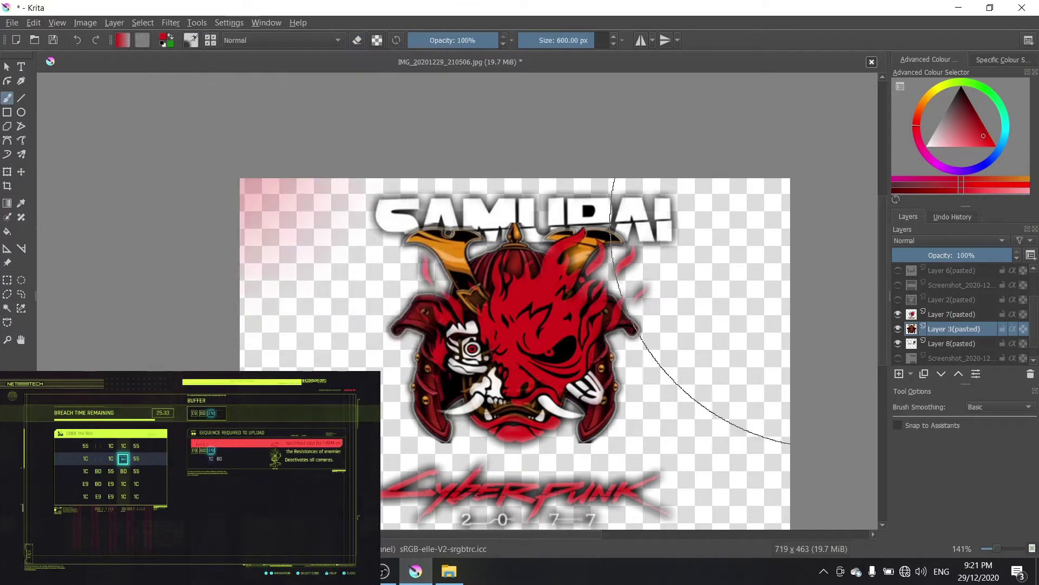
click(76, 40)
click(547, 40)
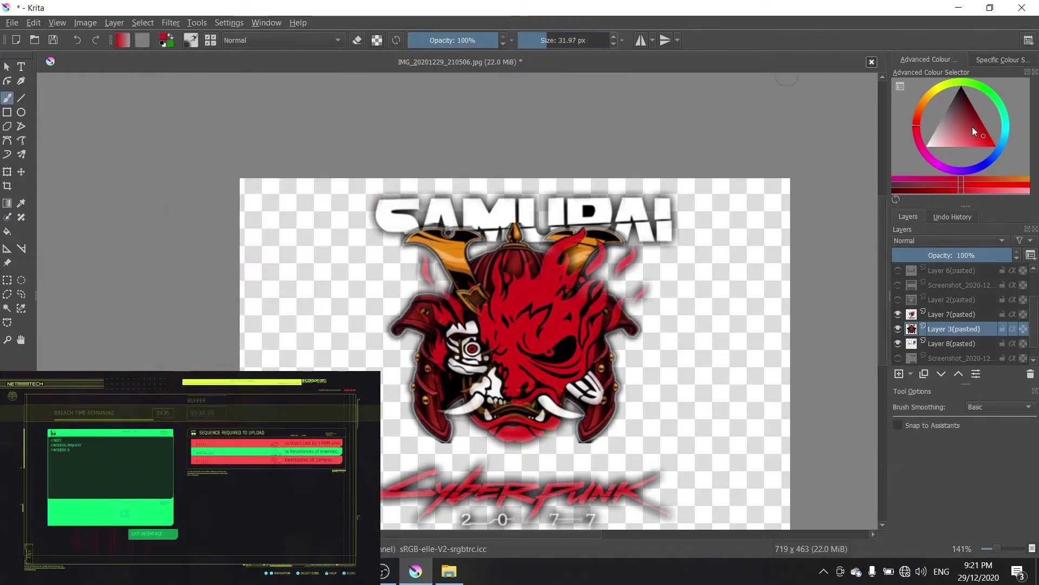
click(961, 87)
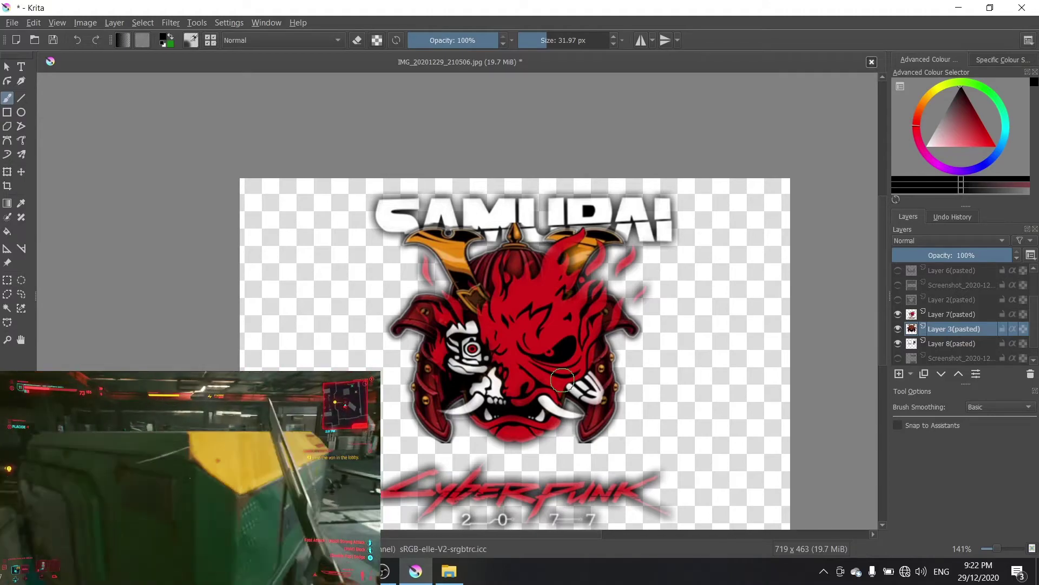
Step: Hide the logo layer to check the mask, show it again, and blacken the mask's chin area behind the logo
scroll(438, 358, up, 2)
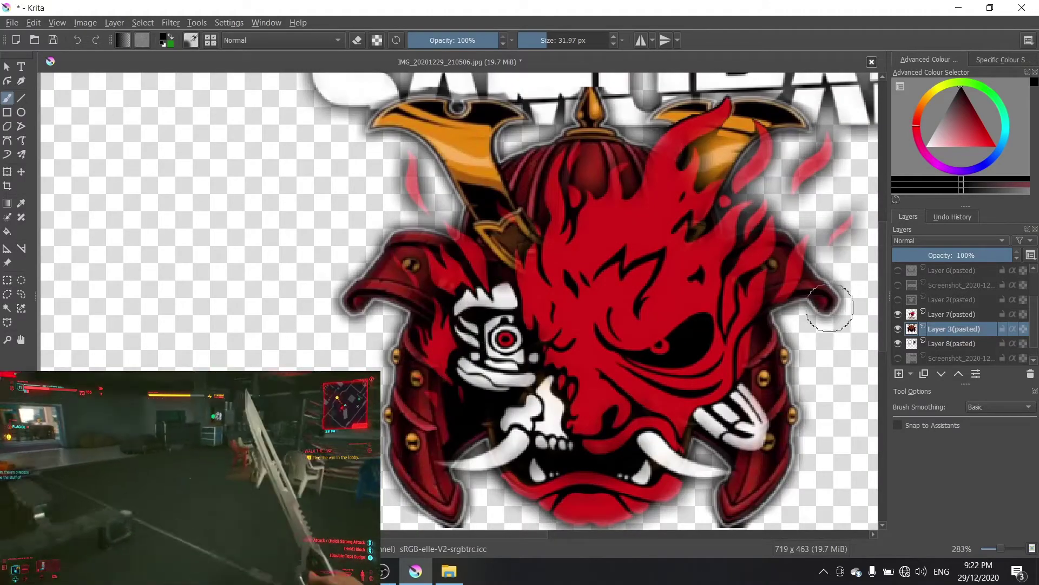
click(897, 328)
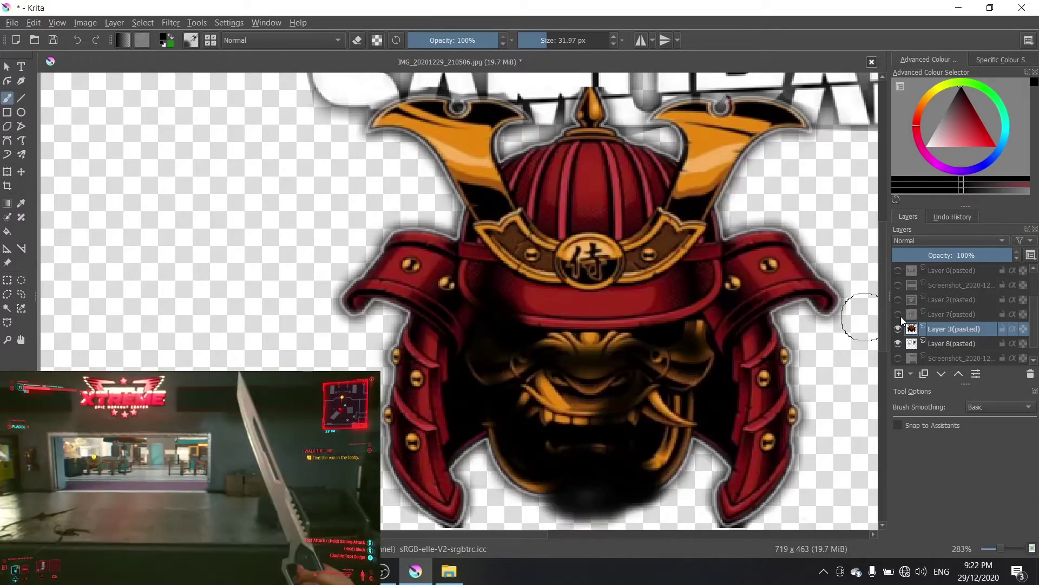
click(898, 328)
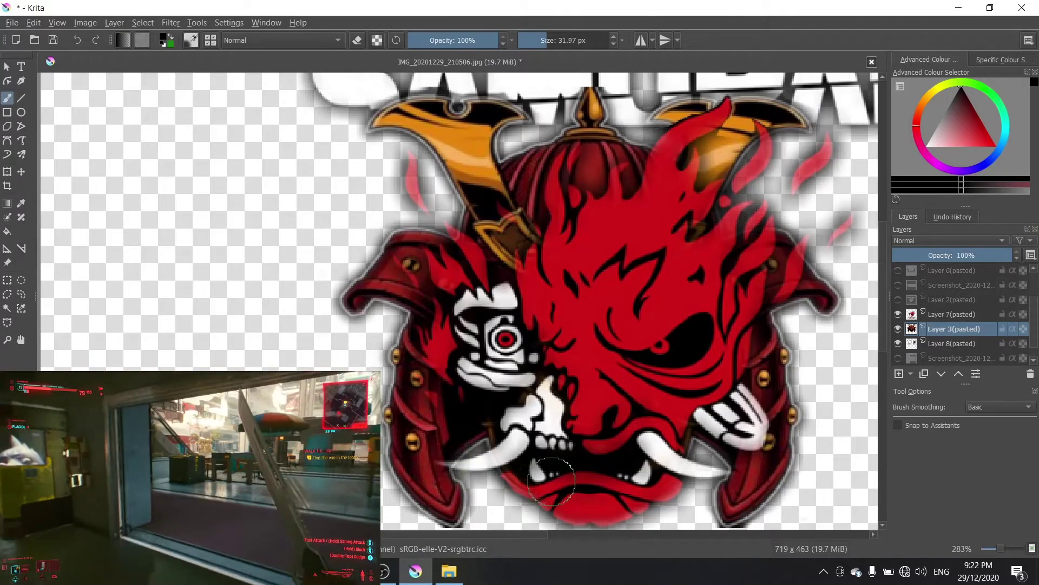
drag(603, 501, 658, 437)
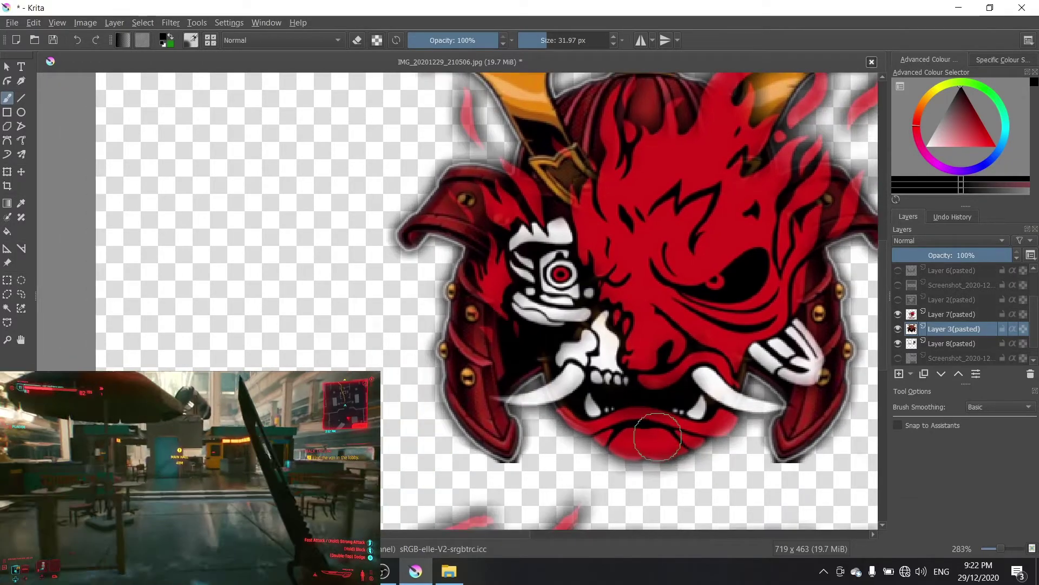
Step: Toggle the logo layer's visibility to compare the darkened mask with and without the logo over it
click(897, 338)
click(898, 316)
click(897, 315)
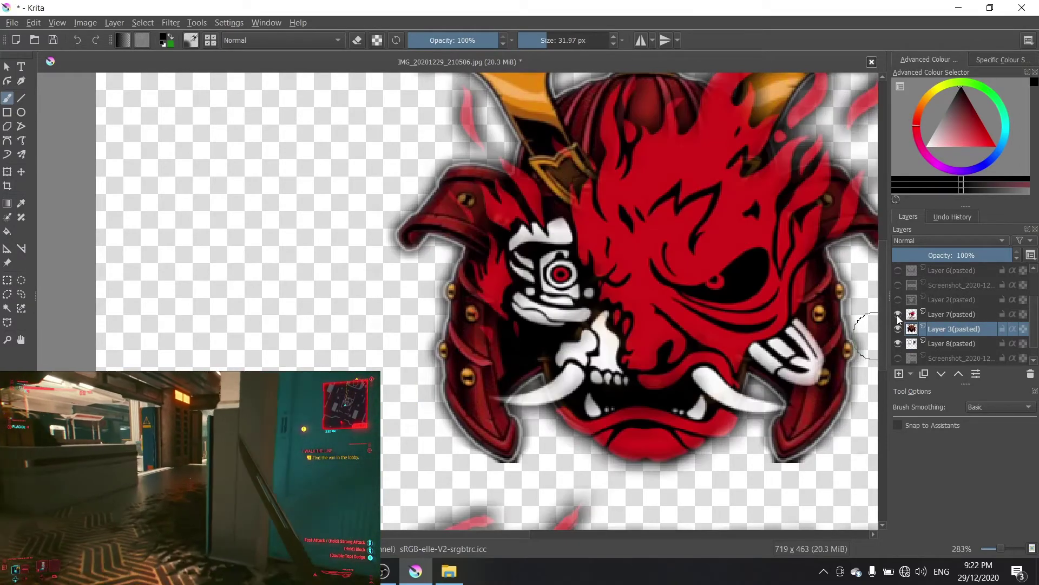
click(898, 315)
click(897, 315)
click(897, 315)
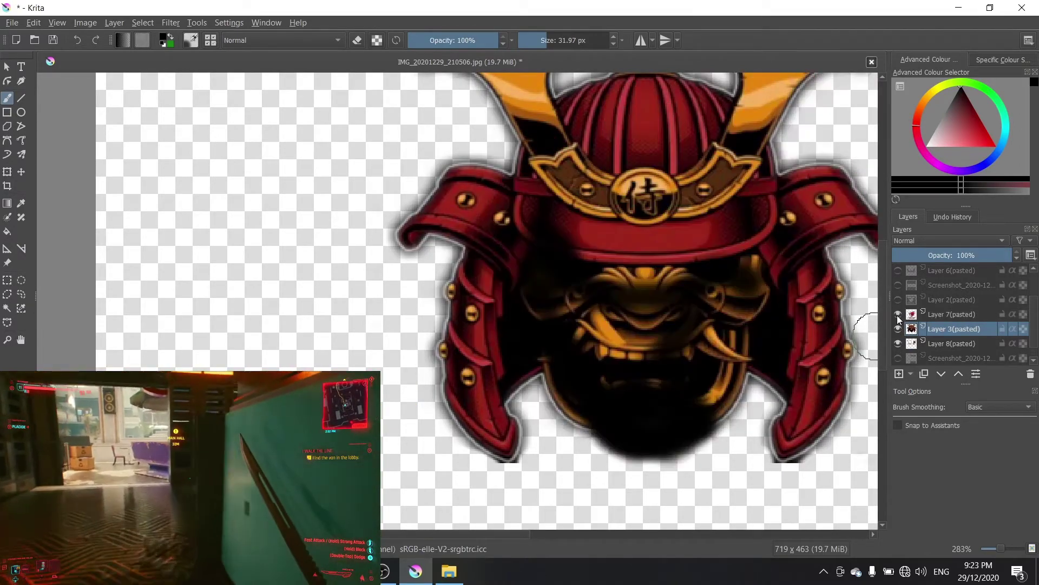
click(898, 315)
click(898, 315)
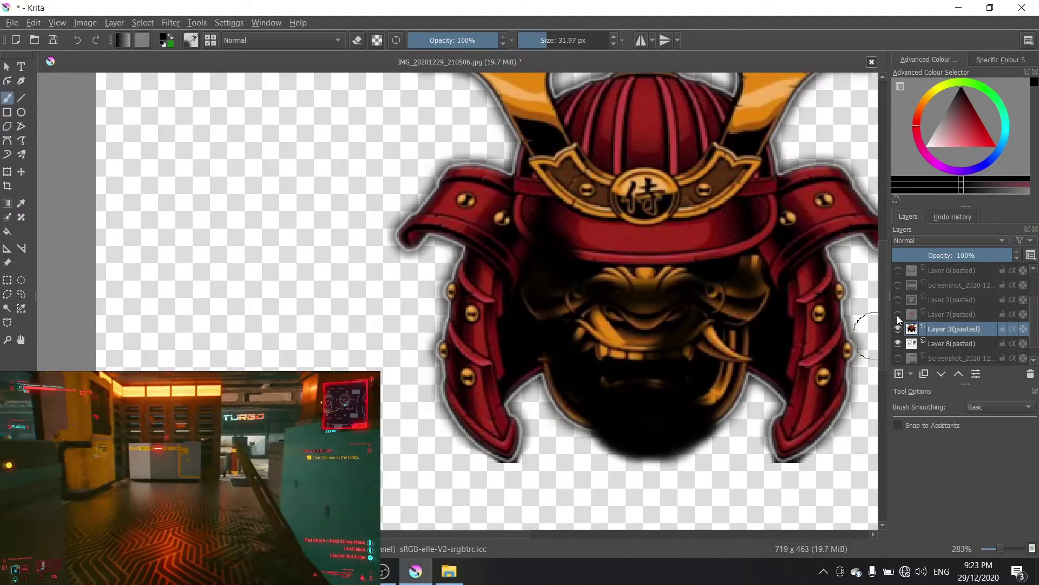
click(898, 315)
Step: Scale the logo layer down slightly, reposition it over the mask, and apply the transform
key(minus)
click(912, 316)
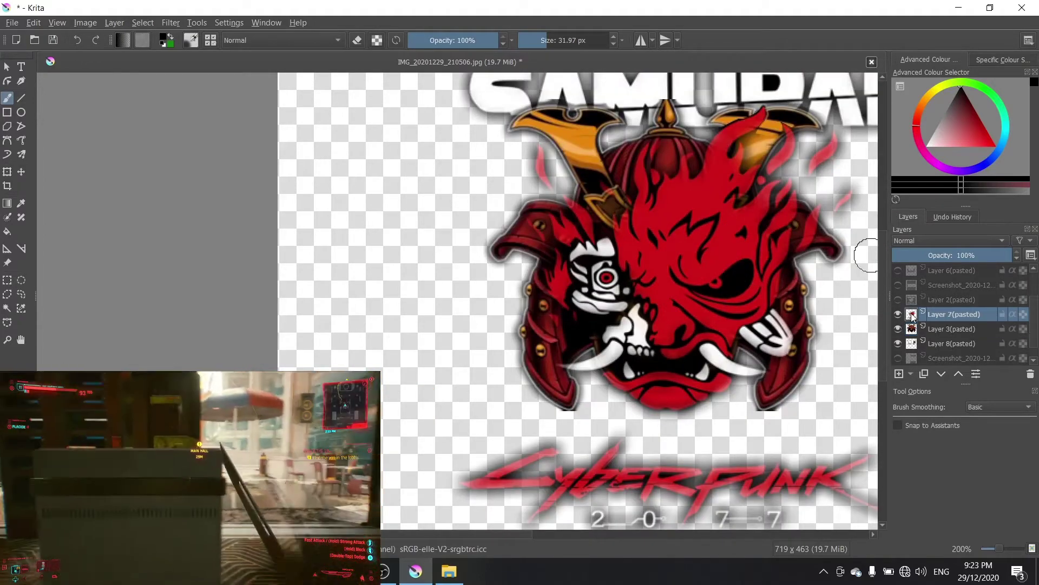
click(8, 171)
scroll(712, 191, down, 3)
scroll(788, 134, up, 2)
drag(765, 167, 754, 183)
drag(716, 241, 728, 237)
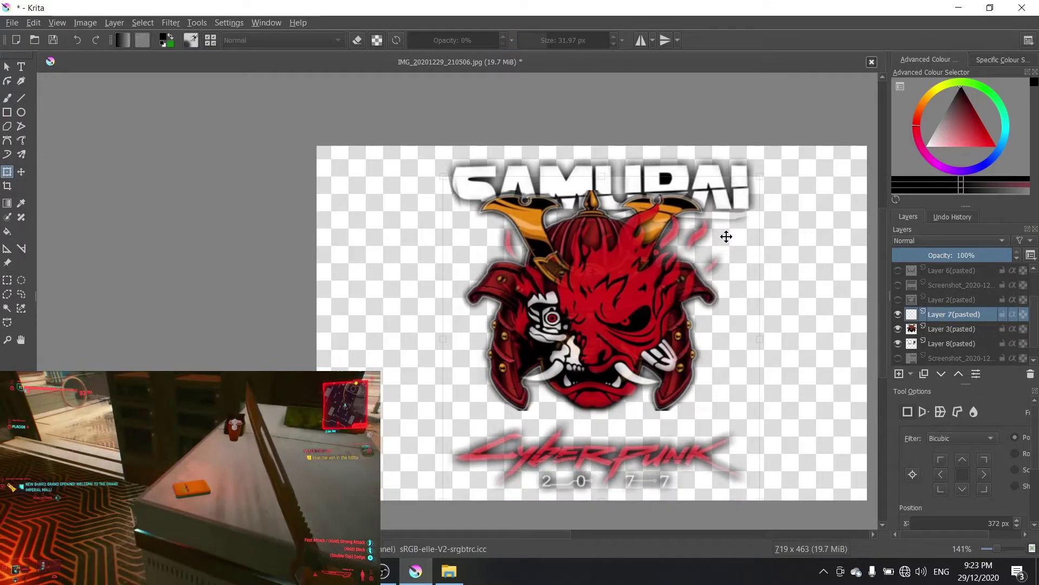
scroll(810, 216, up, 3)
scroll(831, 120, down, 4)
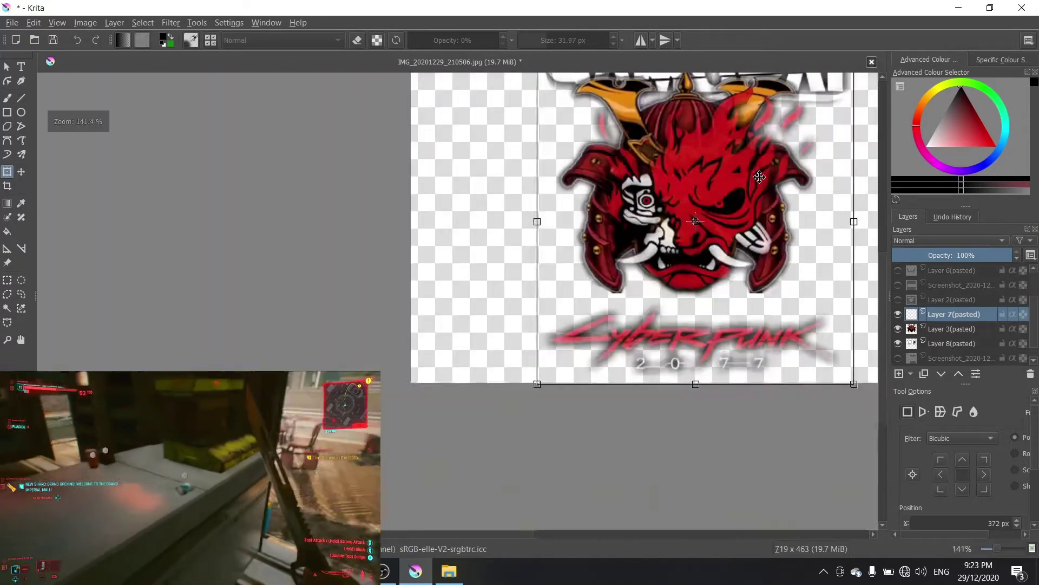
scroll(760, 177, up, 3)
key(b)
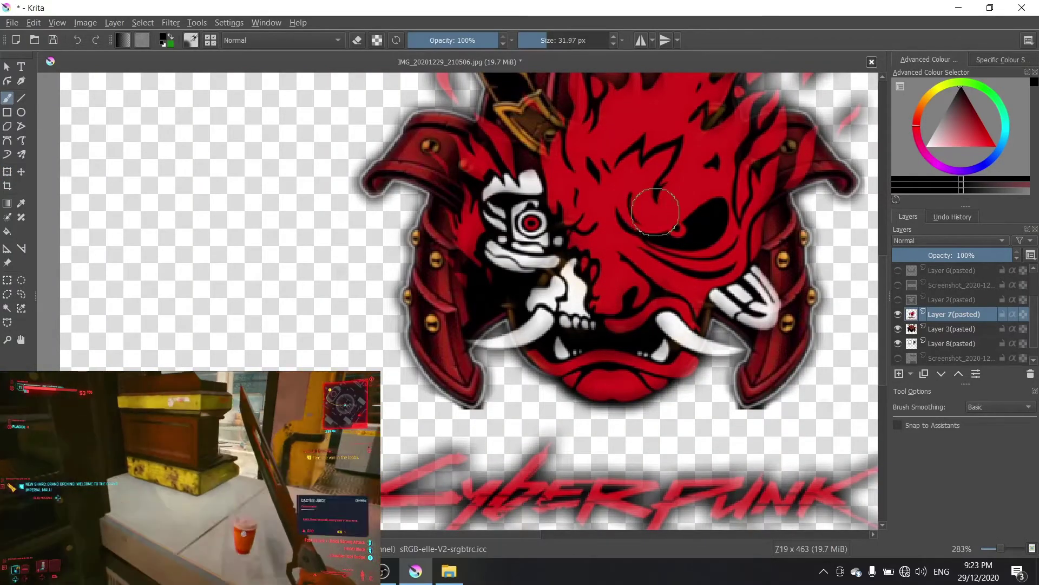
Step: On the mask layer, reduce the brush to 22.72 px and paint black over the mask areas visible around the logo's mouth
scroll(656, 212, up, 2)
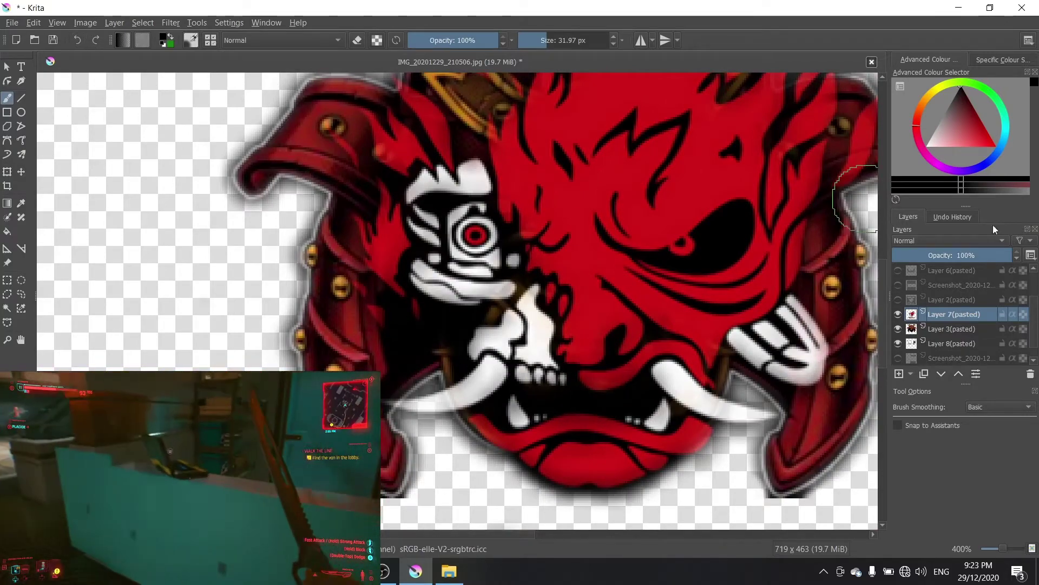
key(Page_Down)
mouse_move(478, 383)
mouse_down()
mouse_move(469, 367)
mouse_move(507, 340)
mouse_up()
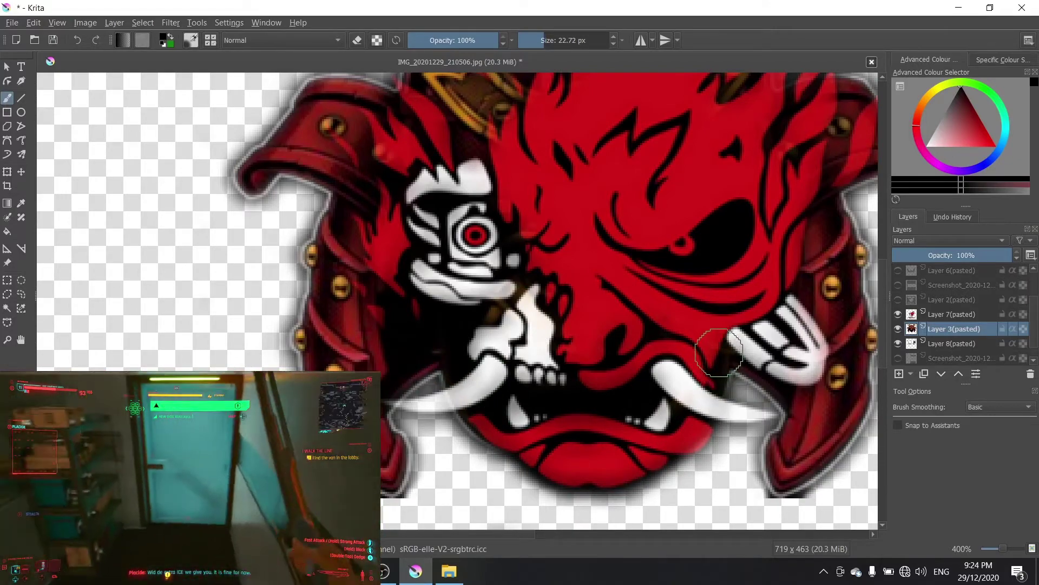
Step: Show the fire background layer behind the mask, logo and title
scroll(637, 255, down, 3)
scroll(650, 211, up, 1)
scroll(650, 212, down, 1)
click(900, 359)
click(899, 359)
scroll(901, 358, down, 1)
click(898, 358)
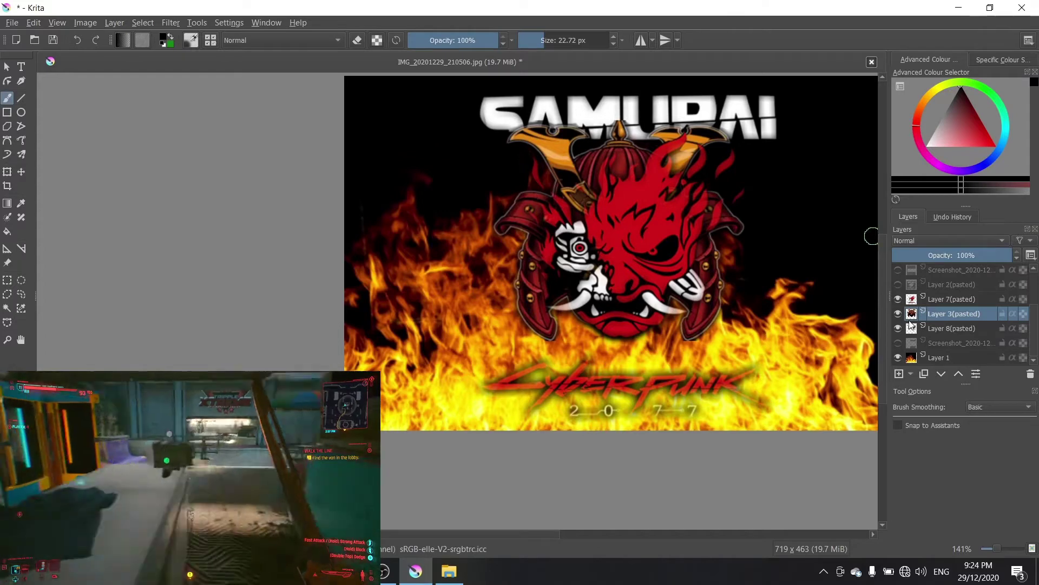
Step: Try the Colour and Darken blending modes on the samurai mask layer
click(1003, 239)
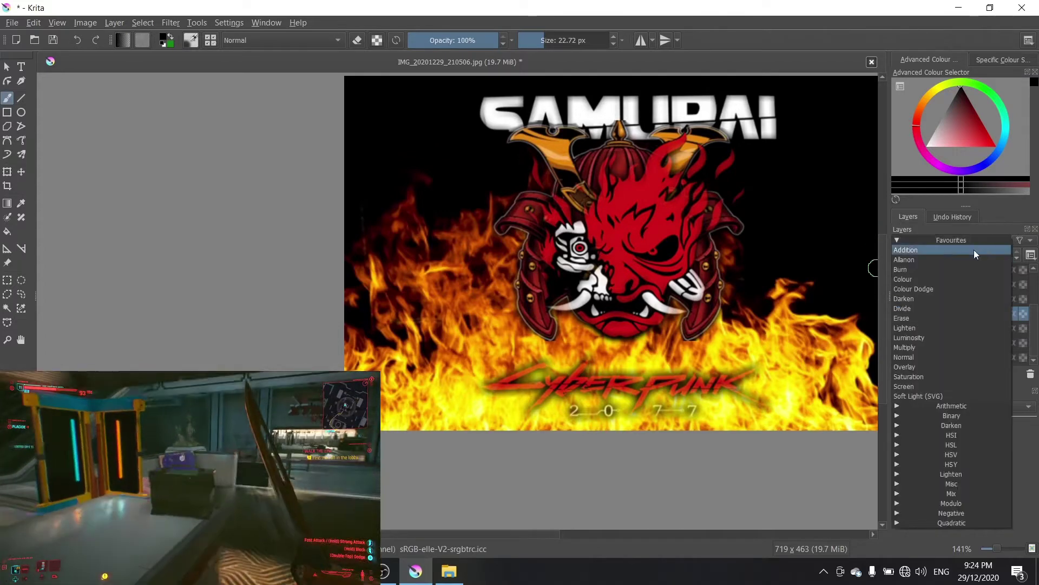
click(966, 281)
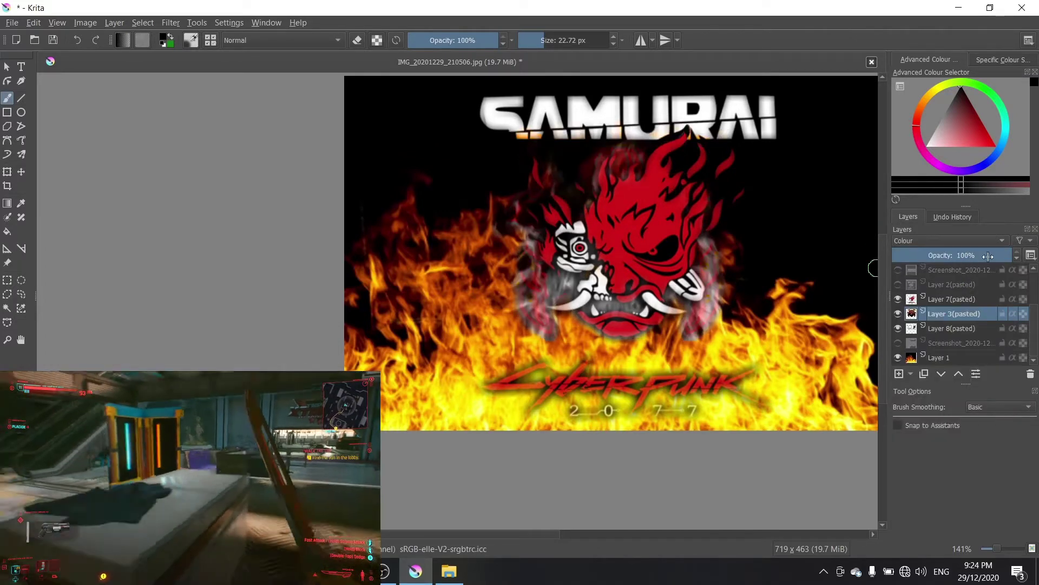
click(1002, 242)
click(966, 301)
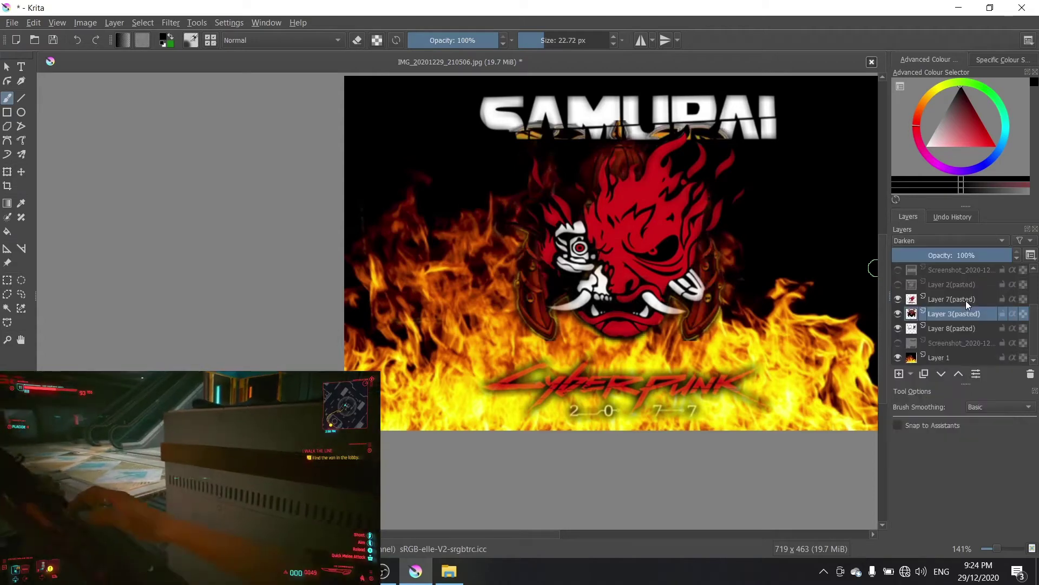
Step: Hide the fire background and try the Normal, Overlay, Screen and Addition blending modes on the mask layer
click(898, 358)
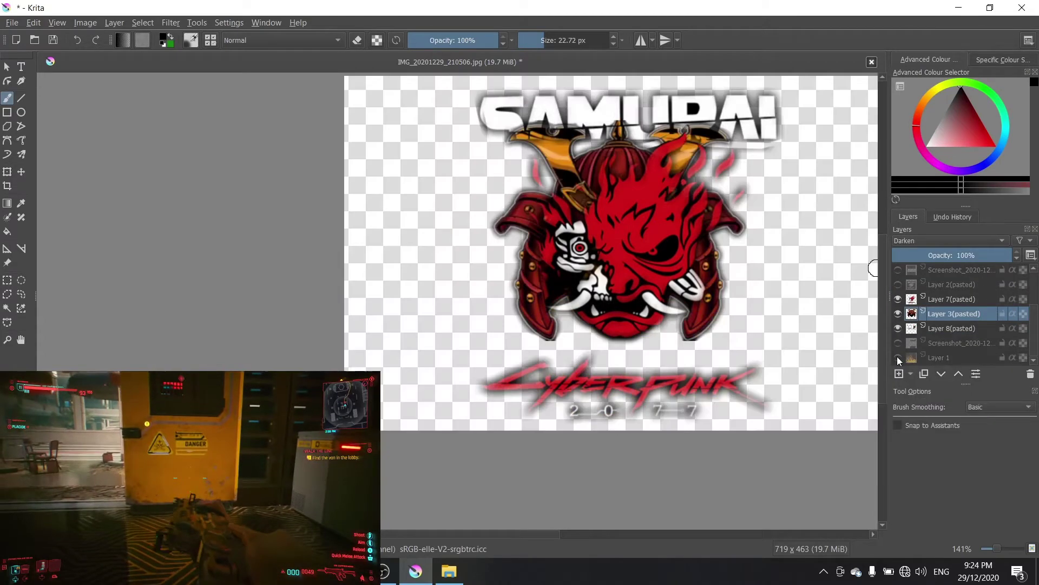
click(991, 240)
click(905, 358)
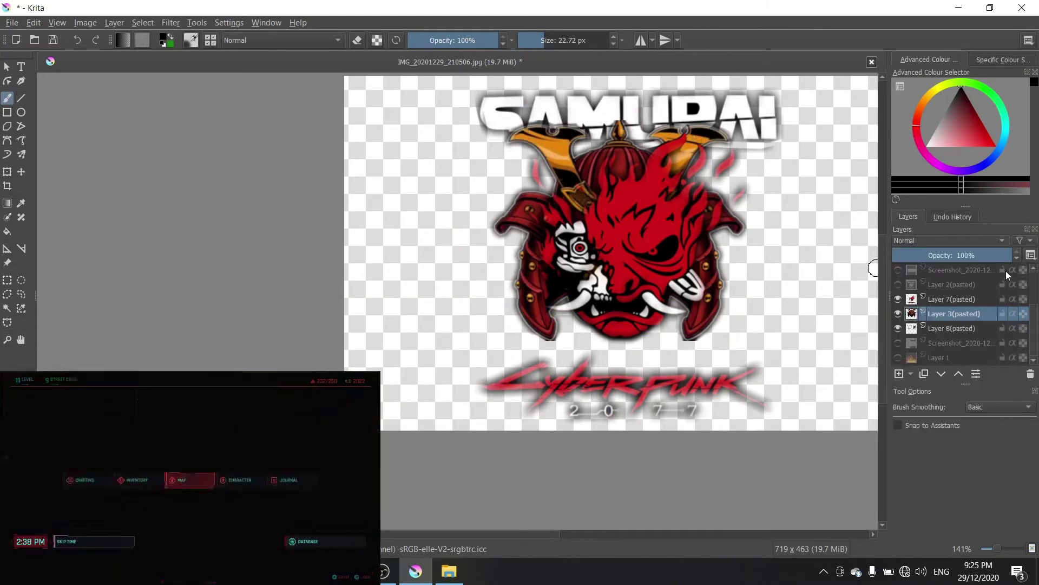
click(1003, 242)
click(948, 366)
click(1005, 242)
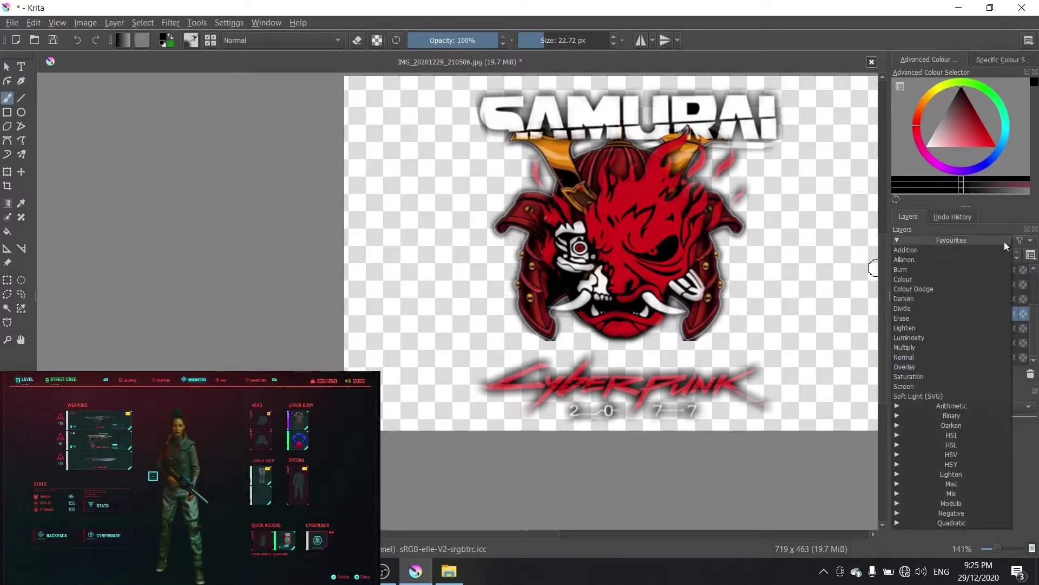
click(953, 386)
click(1001, 243)
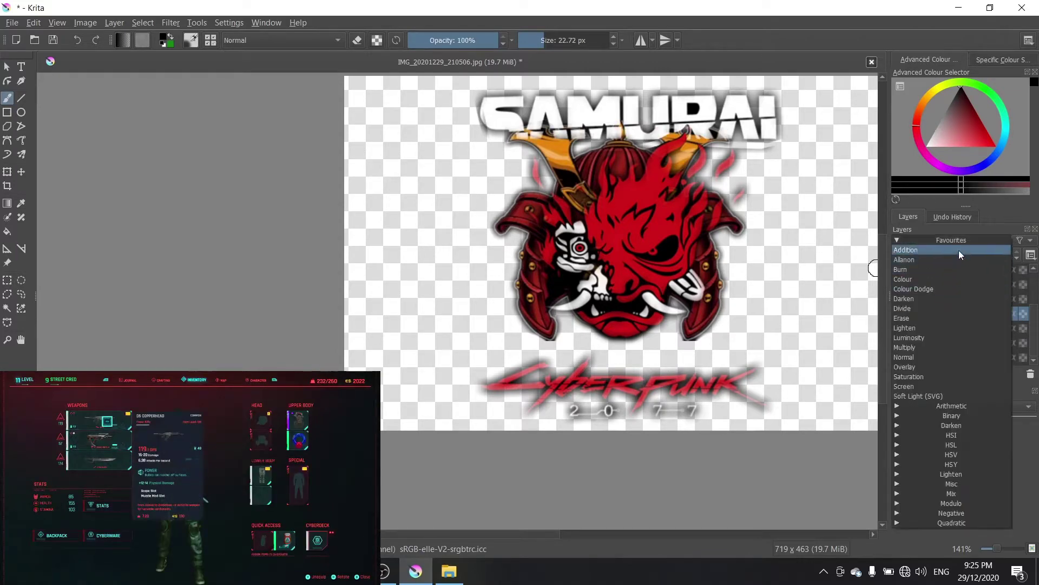
click(959, 251)
Step: Switch the mask layer to Normal and on to Burn blending, and show the fire background layer again
click(998, 239)
click(950, 357)
click(942, 240)
click(937, 270)
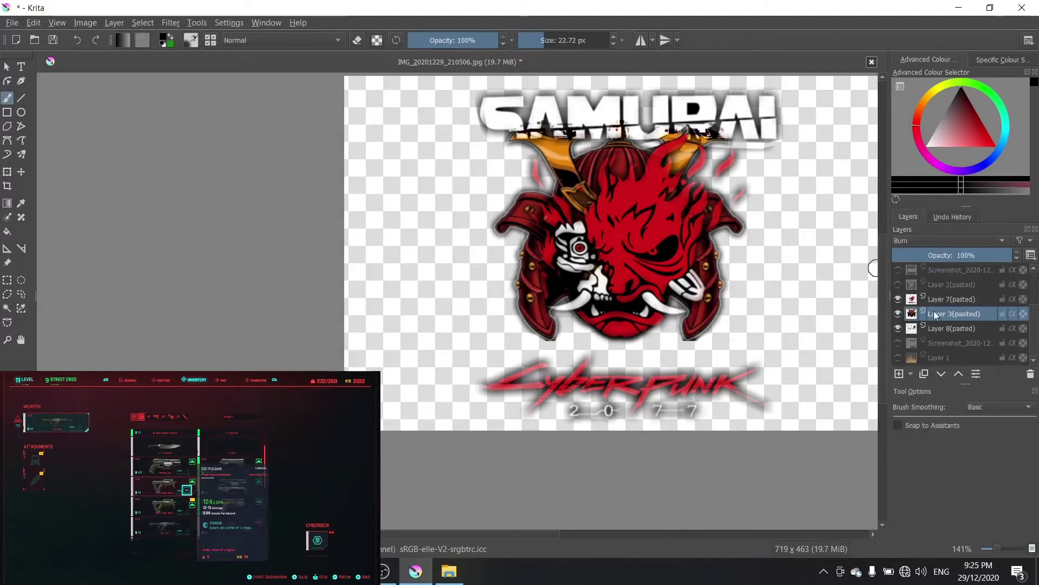
click(899, 357)
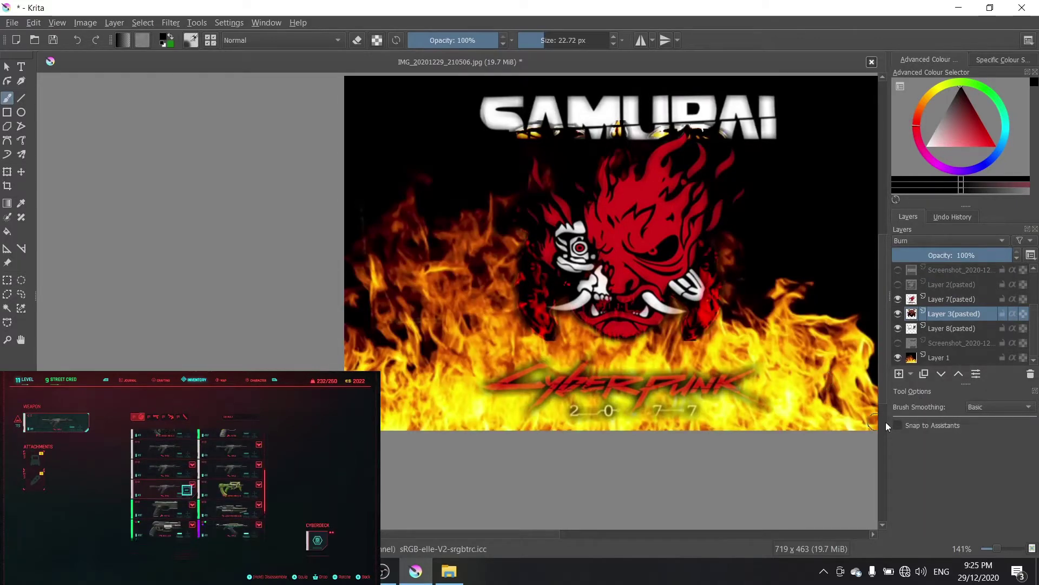
Step: Transform the fire background layer, moving and enlarging it so the flames rise behind the logo and title across the canvas
click(912, 359)
click(5, 176)
drag(580, 362, 587, 253)
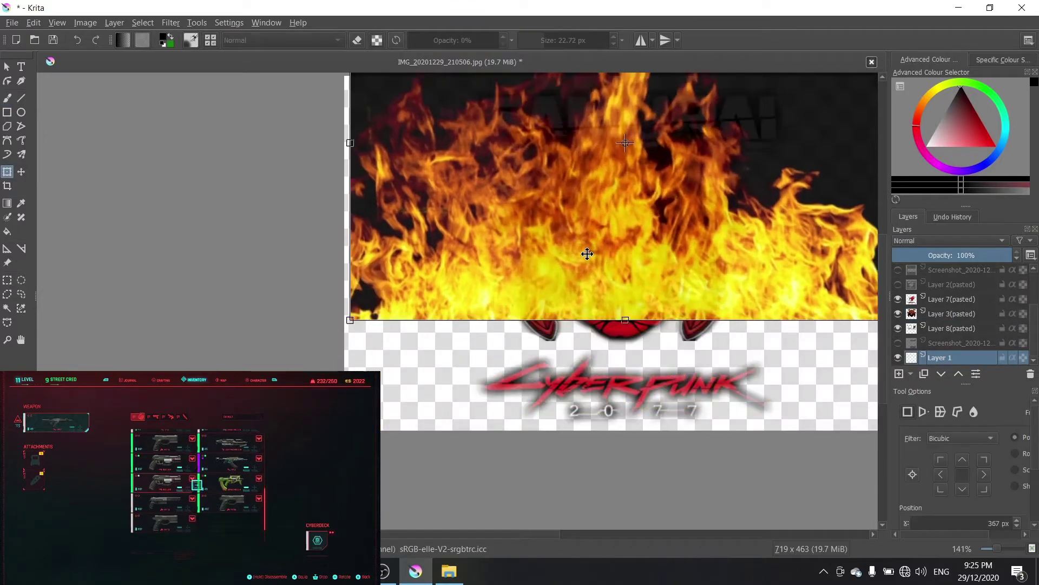
scroll(395, 278, down, 3)
drag(378, 293, 309, 348)
drag(422, 341, 471, 326)
click(23, 172)
scroll(593, 262, up, 4)
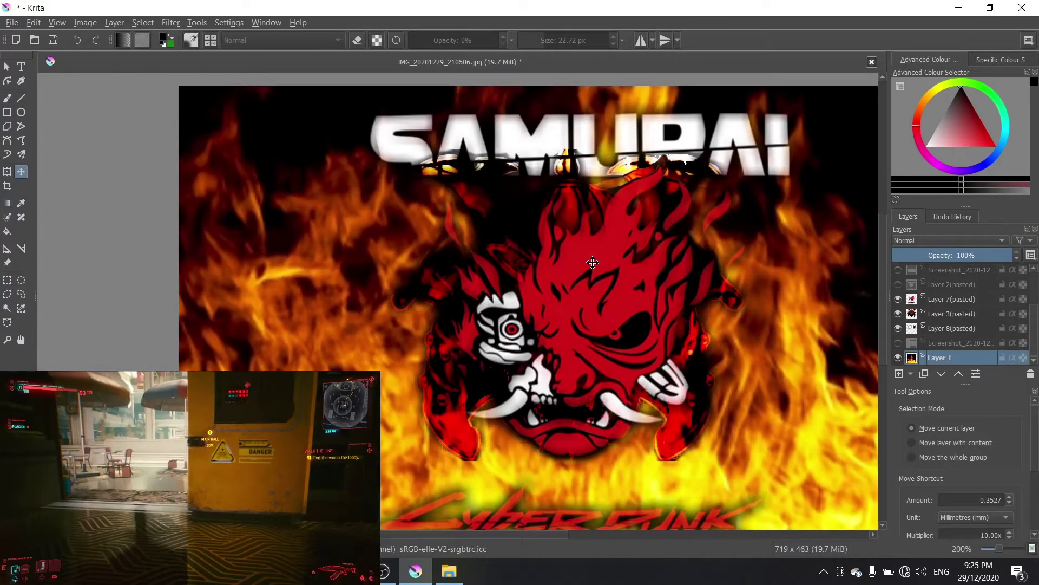
Step: Browse the blending mode categories available for the fire background layer, such as Binary, Darken and HSV
click(1003, 241)
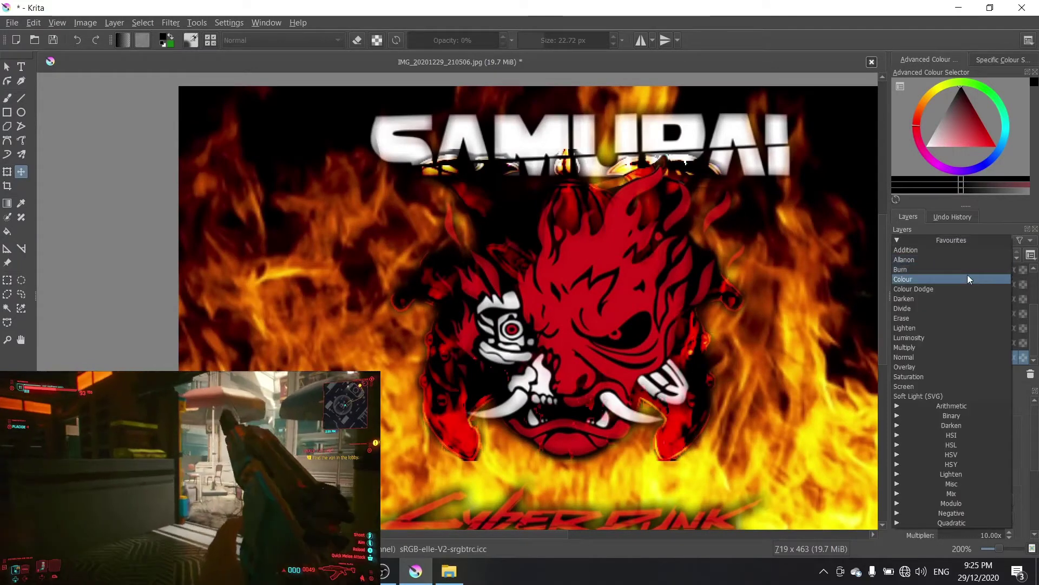
click(967, 274)
click(995, 243)
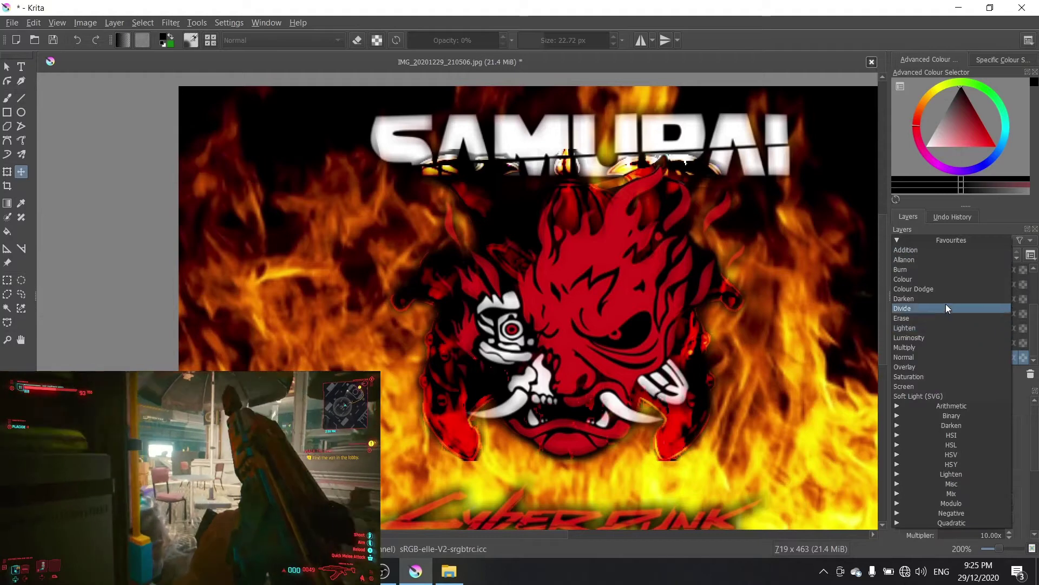
click(895, 240)
click(896, 249)
click(896, 249)
click(897, 259)
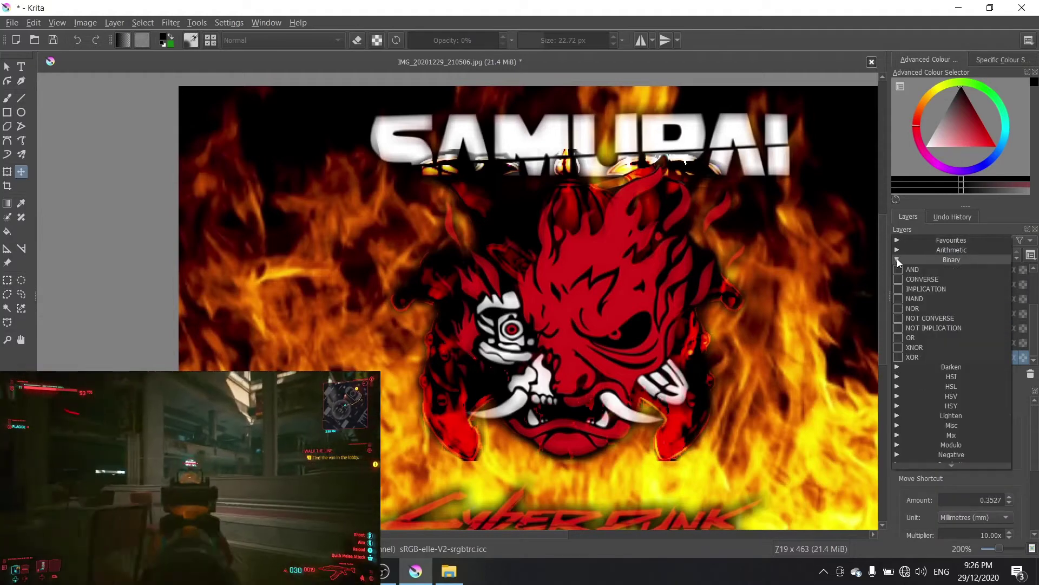
click(897, 259)
click(896, 271)
click(898, 230)
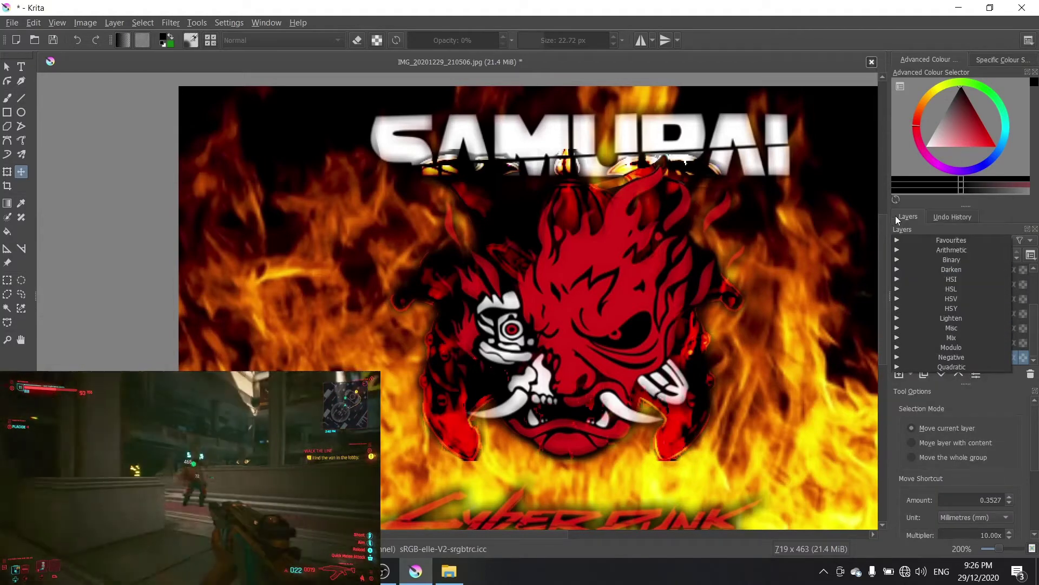
click(897, 240)
click(897, 240)
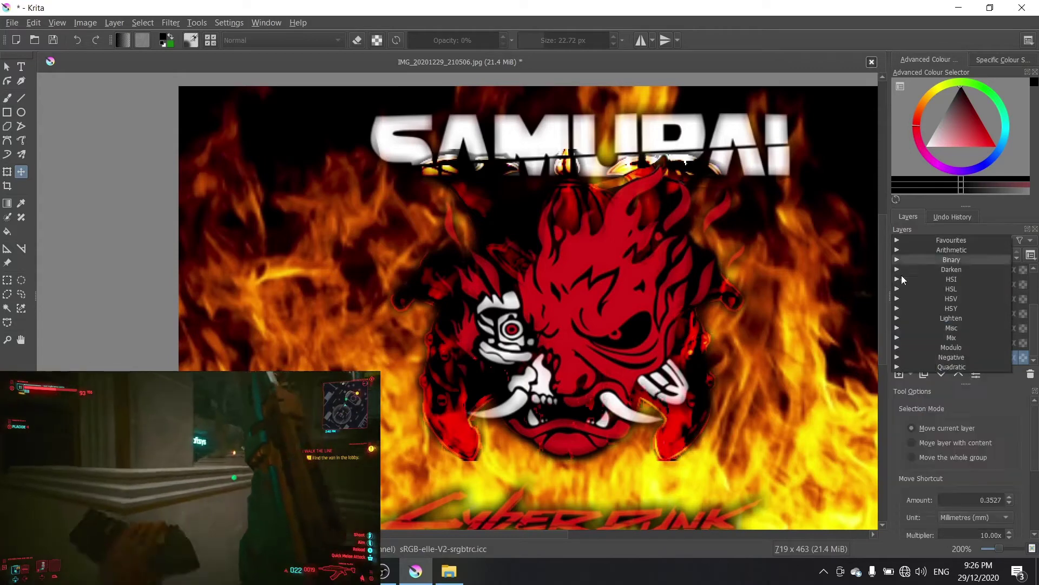
click(897, 366)
click(899, 366)
click(899, 358)
click(899, 359)
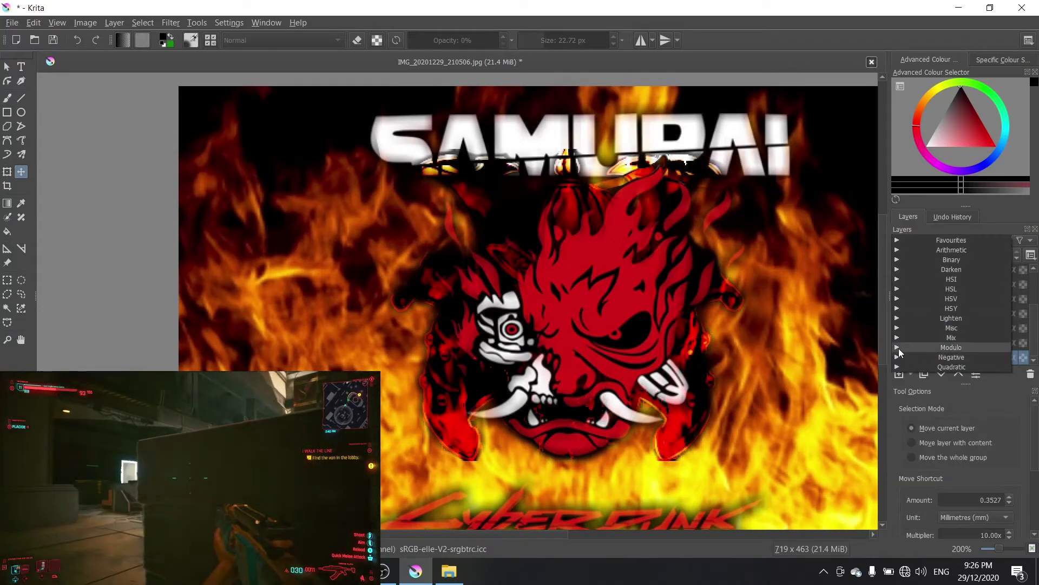
click(898, 349)
click(899, 348)
click(898, 334)
click(896, 334)
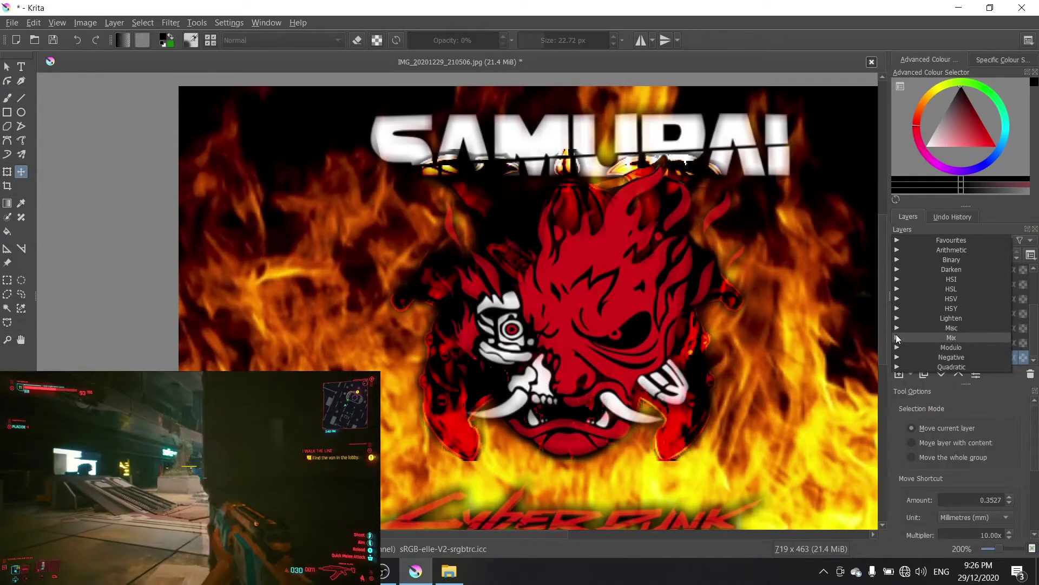
click(896, 331)
click(897, 330)
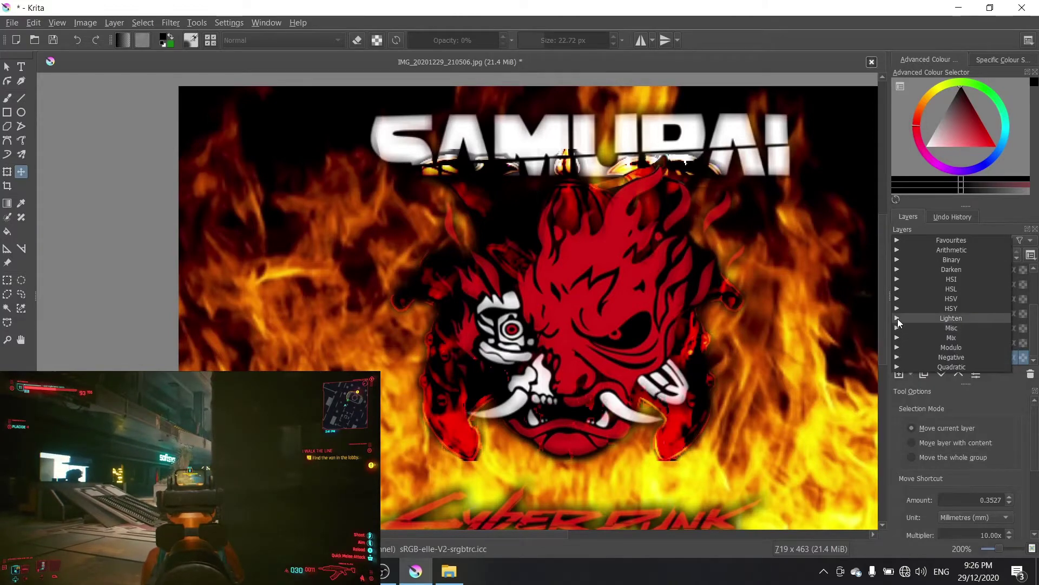
click(898, 318)
click(896, 307)
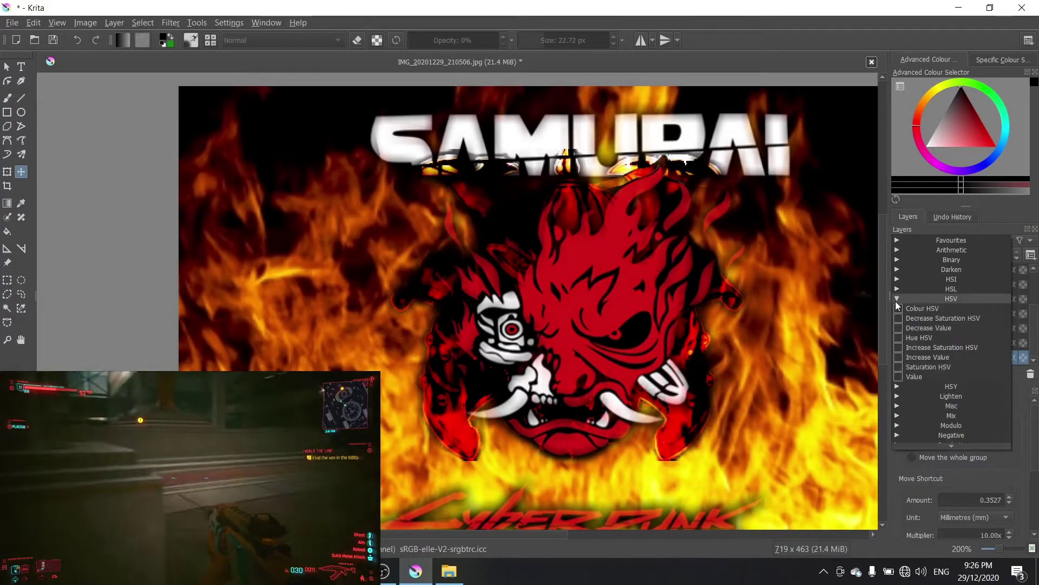
click(896, 289)
click(896, 289)
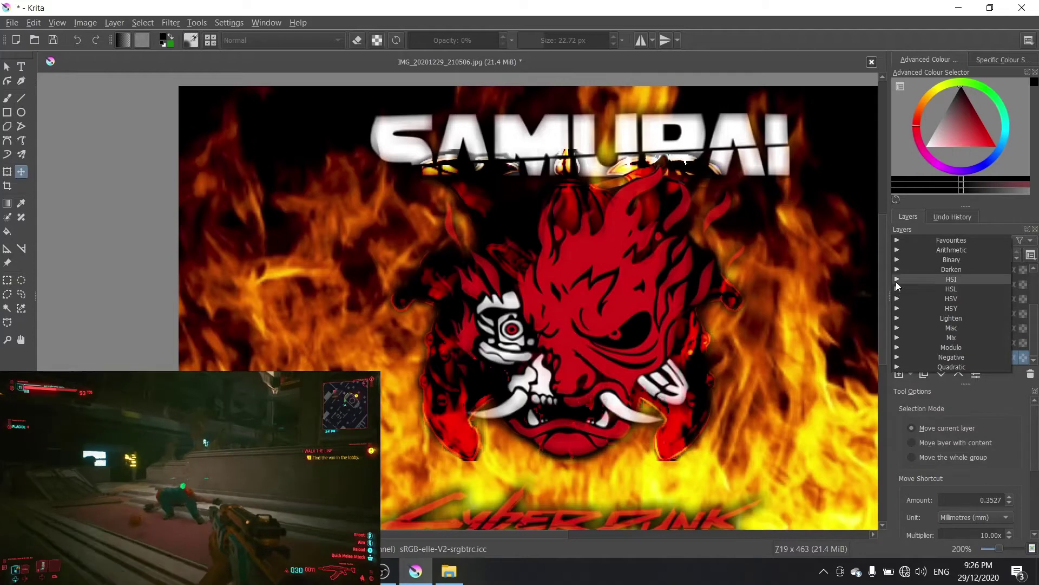
click(896, 280)
click(896, 279)
click(898, 270)
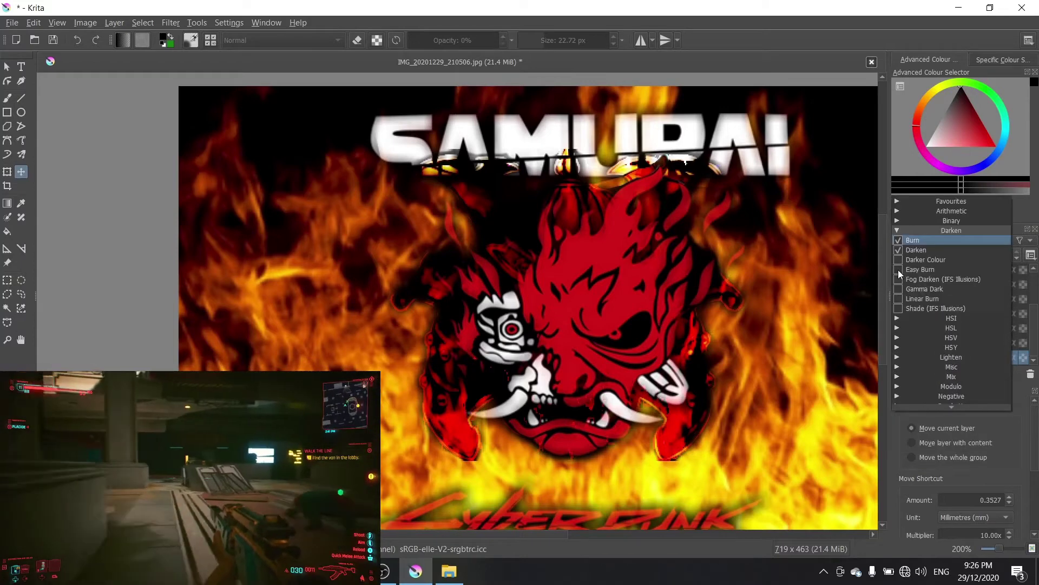
click(895, 236)
click(899, 239)
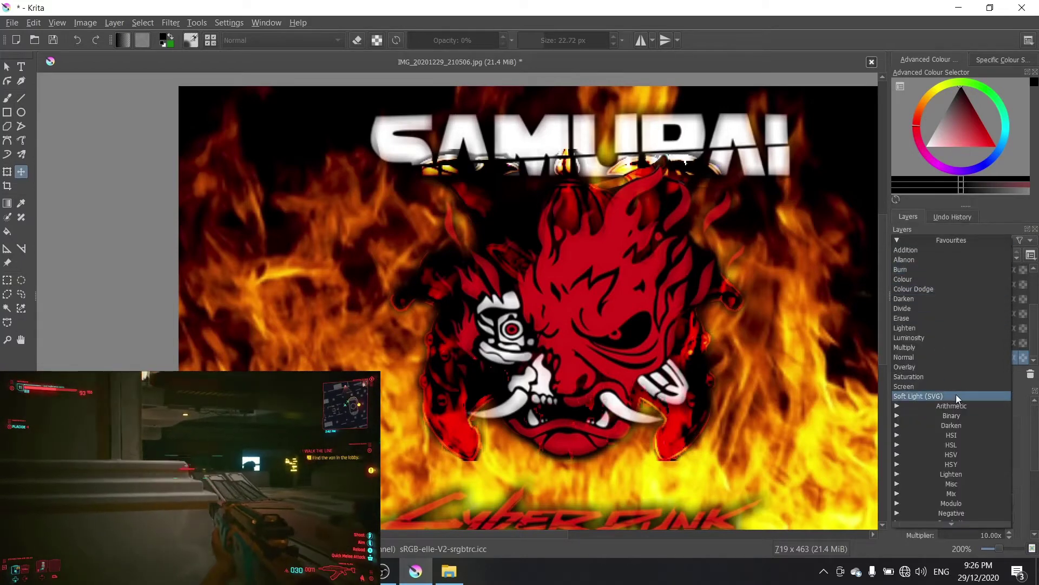
Step: Try the Addition blending mode on the fire background layer and set it back to Normal
click(901, 260)
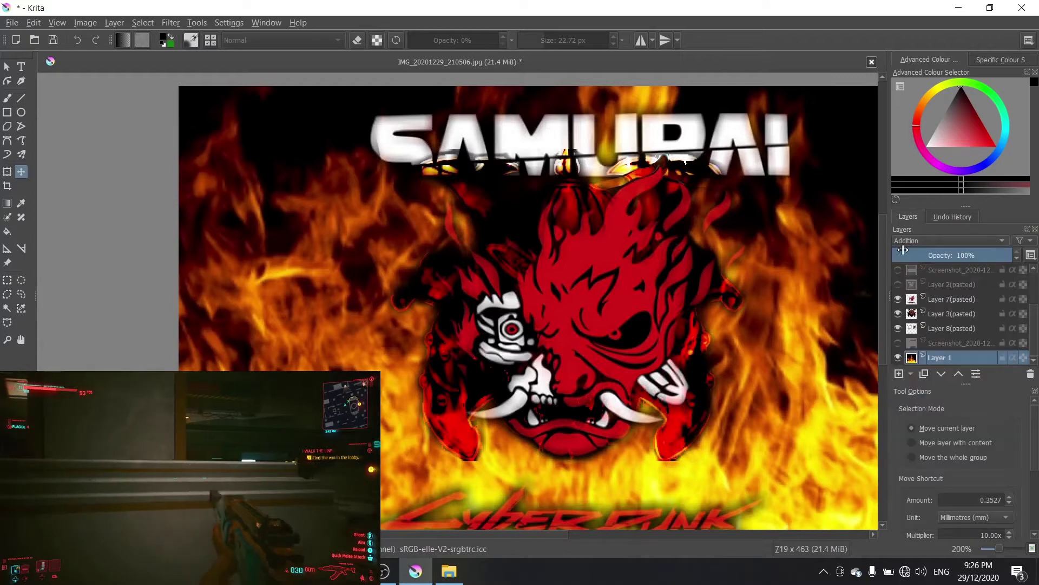
click(960, 255)
click(960, 259)
click(964, 250)
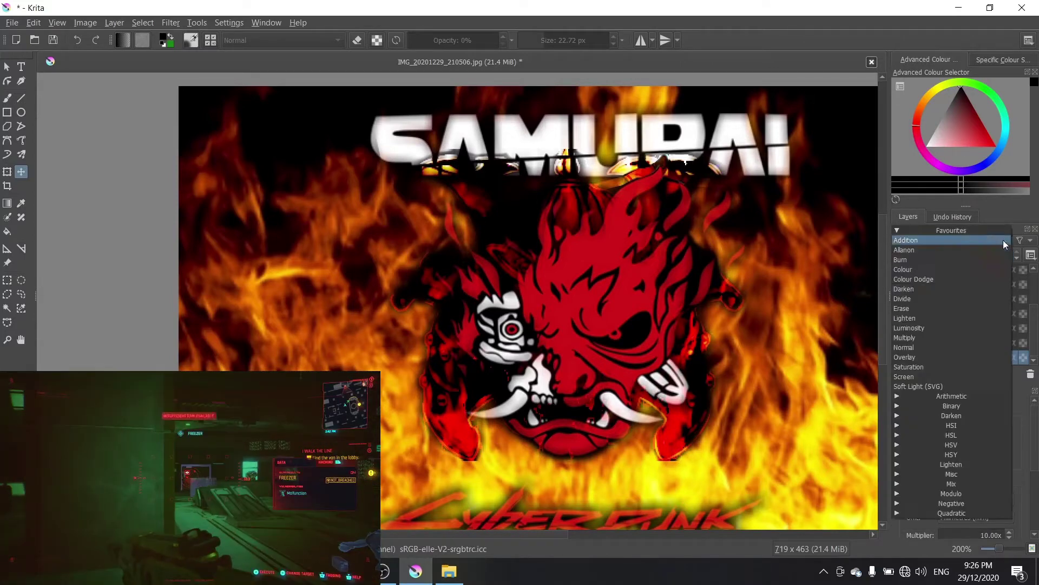
click(949, 346)
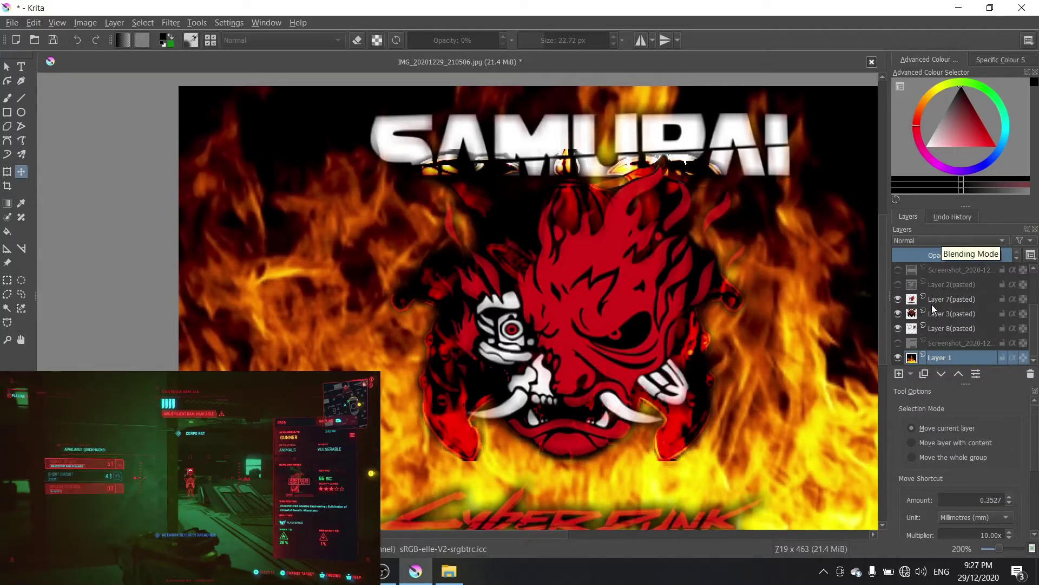
Step: On the samurai mask layer, try the Addition, Allanon and Burn blending modes over the enlarged fire
click(942, 313)
click(969, 240)
click(943, 253)
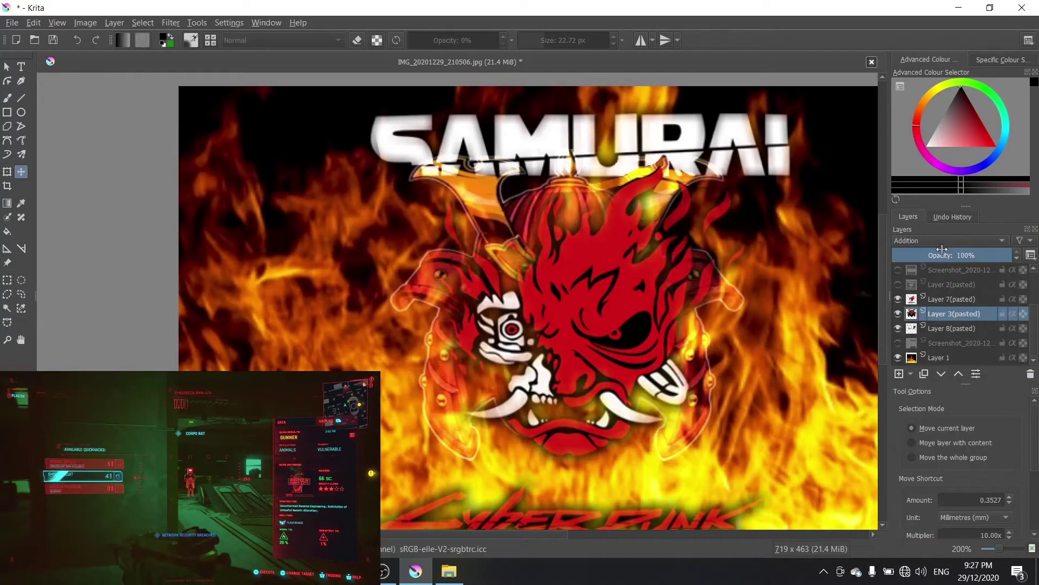
click(996, 240)
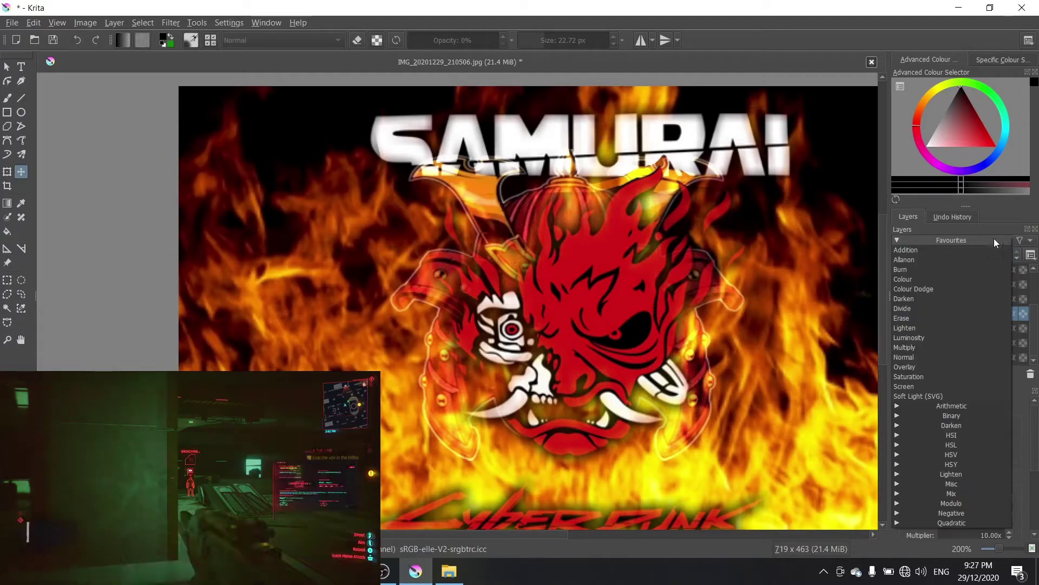
click(973, 262)
click(1000, 239)
click(968, 270)
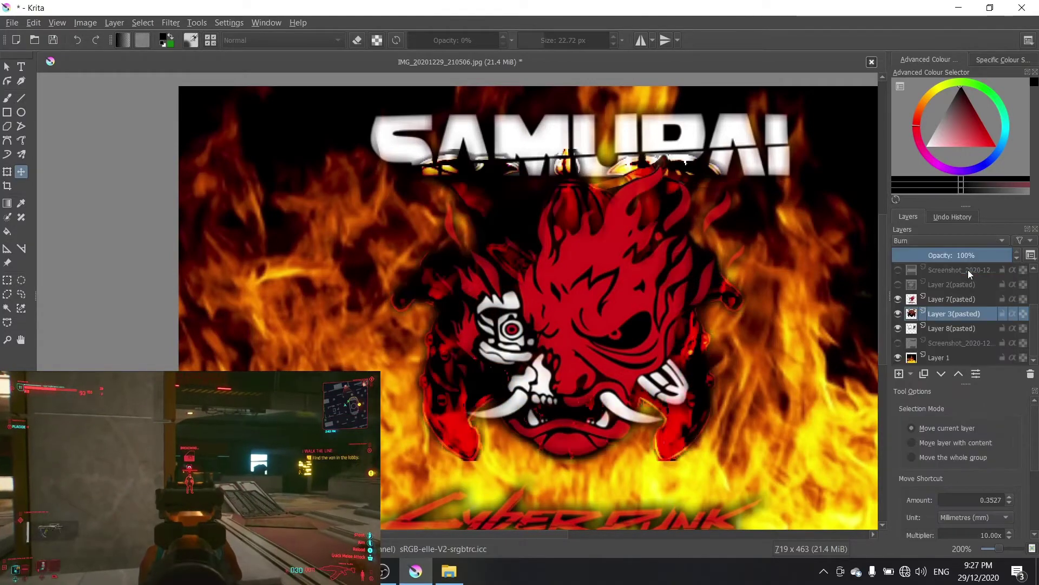
Step: Try further blending modes on the mask layer, including Multiply and Overlay
click(1002, 241)
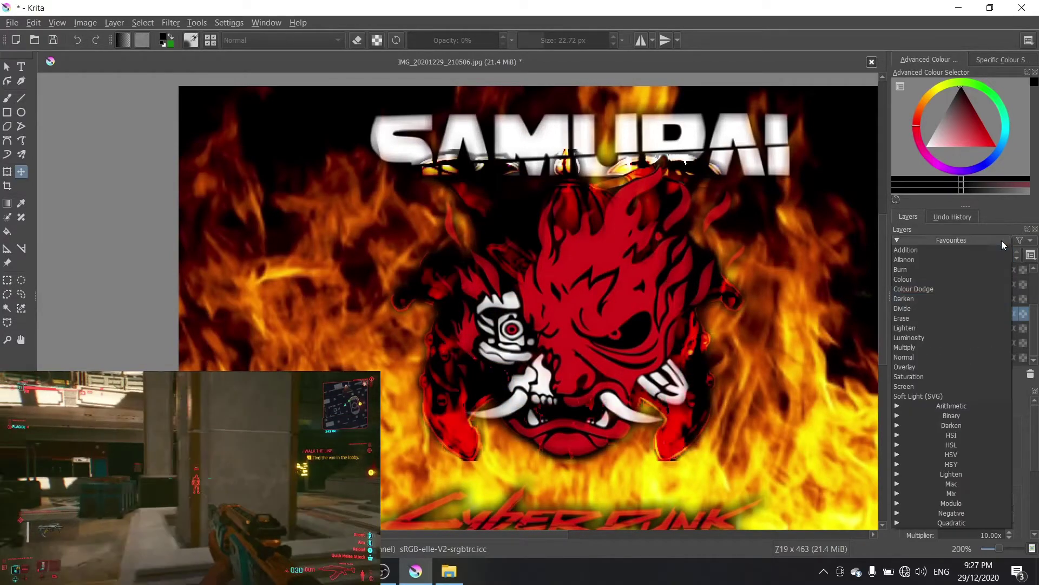
click(967, 297)
click(1000, 240)
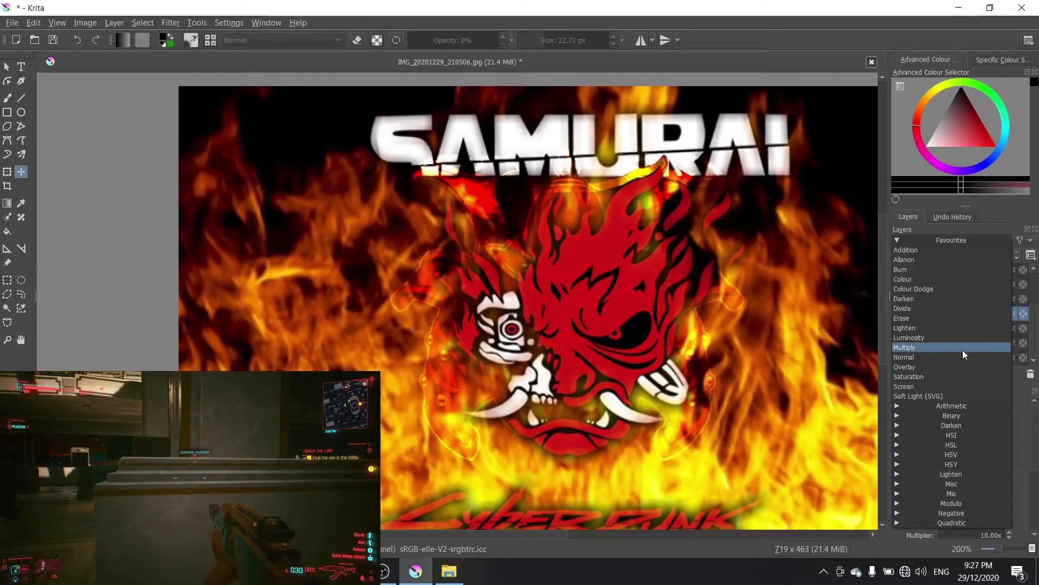
click(963, 348)
click(1000, 239)
click(981, 274)
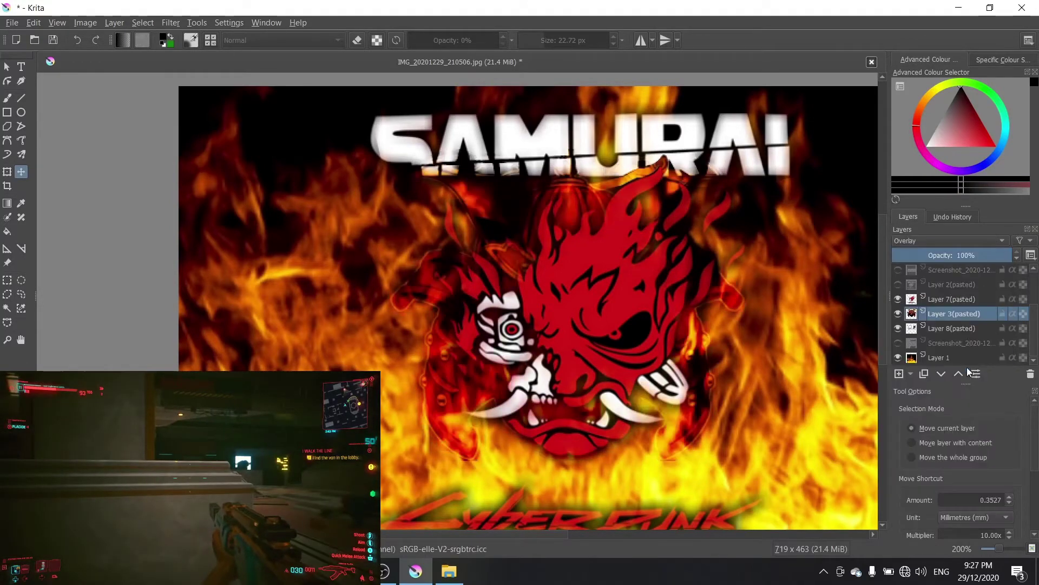
Step: Try Saturation blending on the mask layer and set its blending mode to Screen
mouse_move(968, 343)
scroll(712, 458, down, 1)
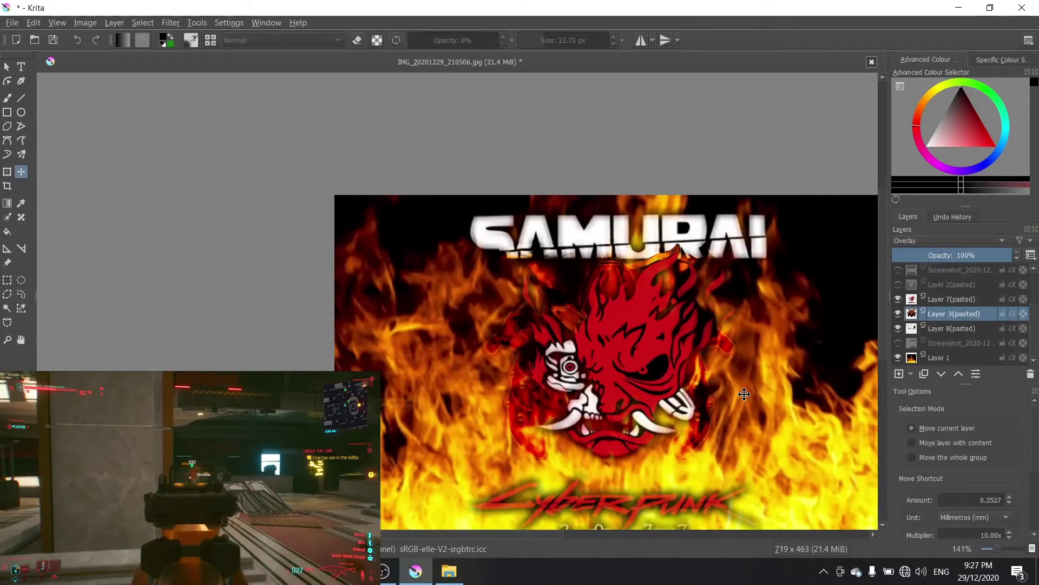
click(1002, 237)
click(933, 377)
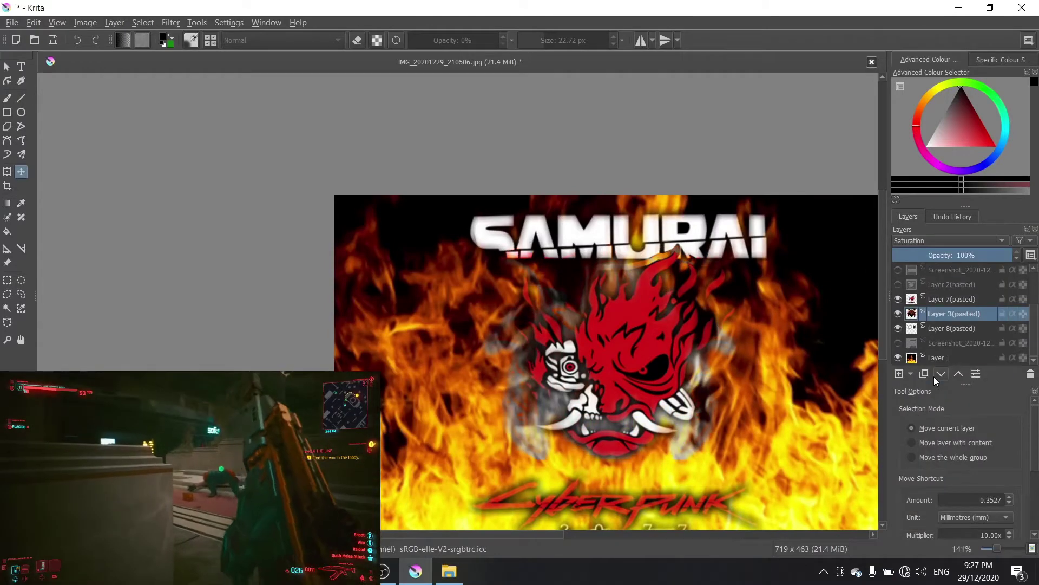
click(1002, 240)
click(956, 387)
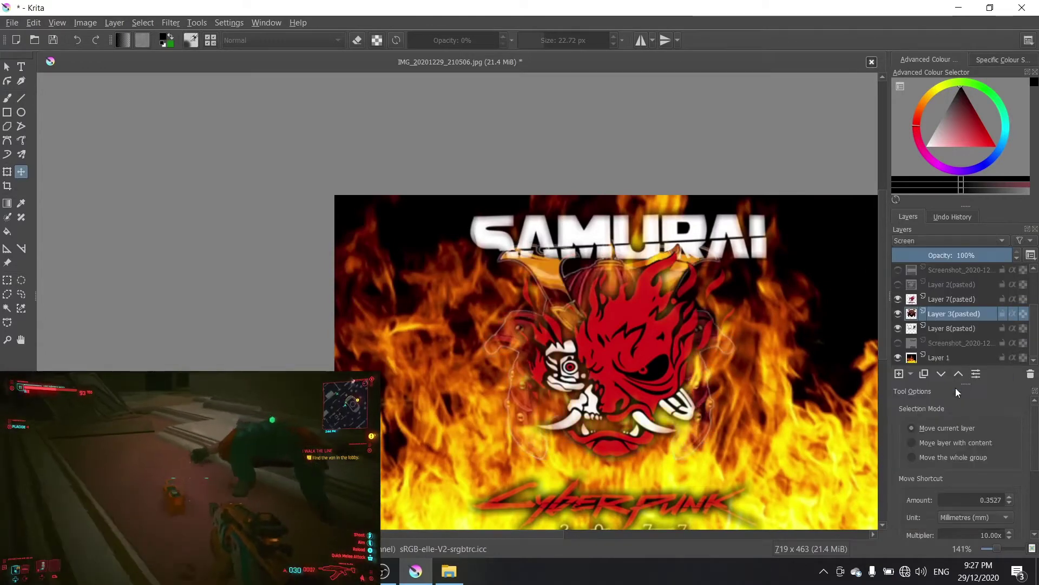
Step: Try other blending modes on the samurai mask layer and set its blending mode to Normal
click(1000, 236)
click(963, 394)
click(999, 238)
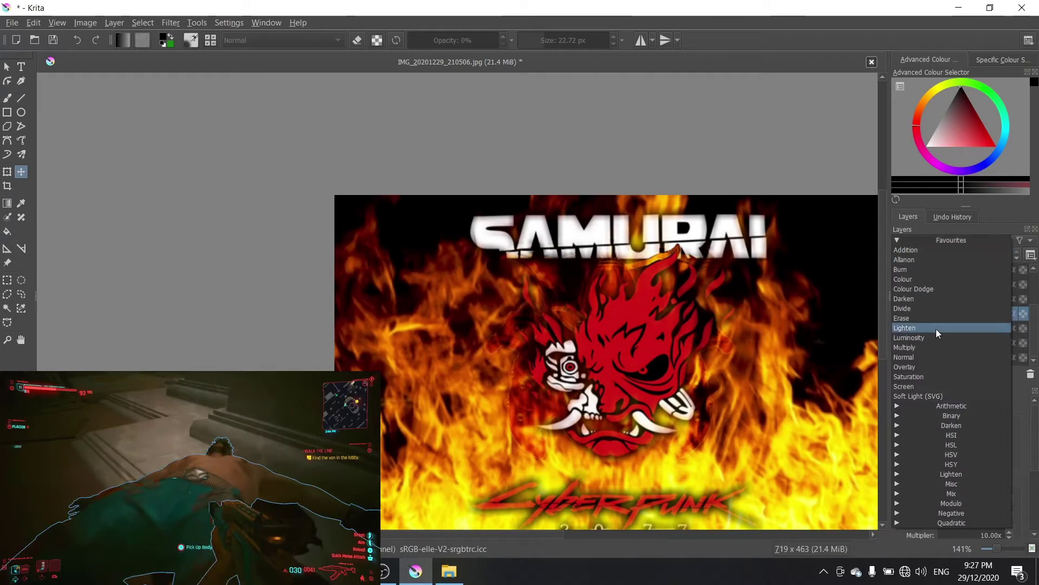
click(930, 348)
click(999, 238)
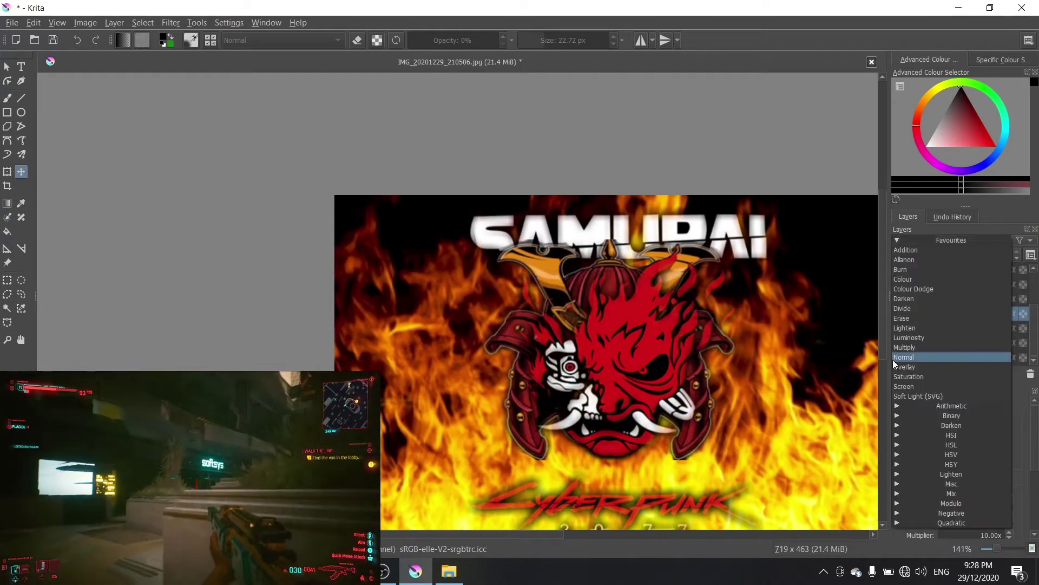
click(788, 181)
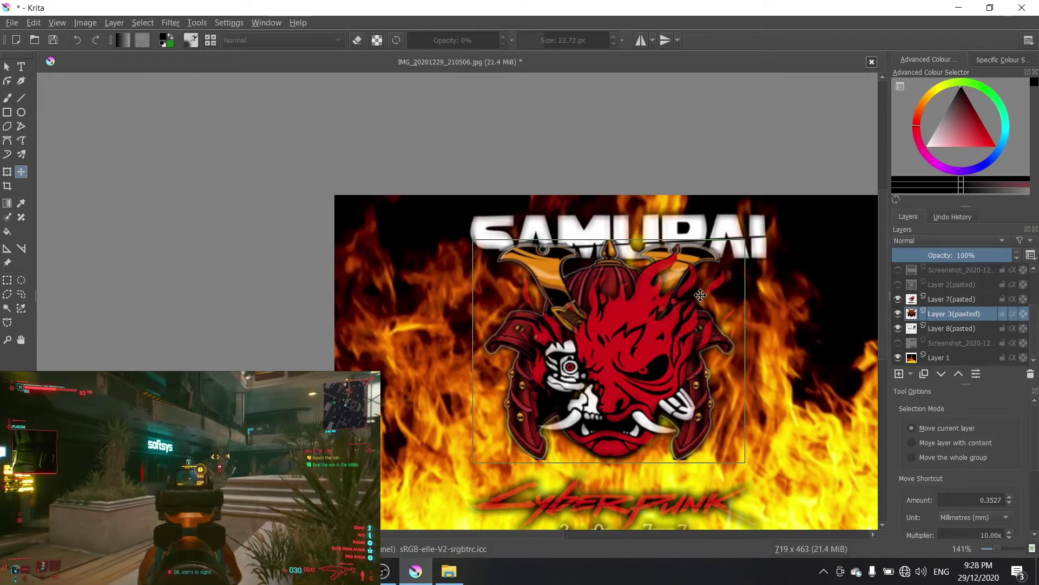
scroll(694, 295, down, 3)
scroll(694, 295, up, 3)
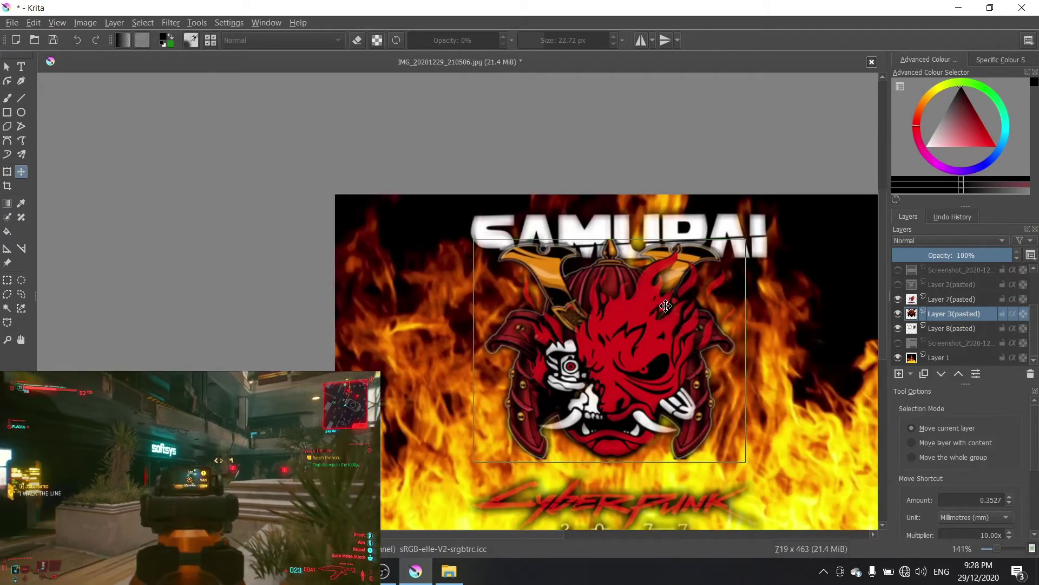
Step: Look through the Arithmetic, Darken and HSI groups of blending modes for the samurai mask layer
right_click(914, 314)
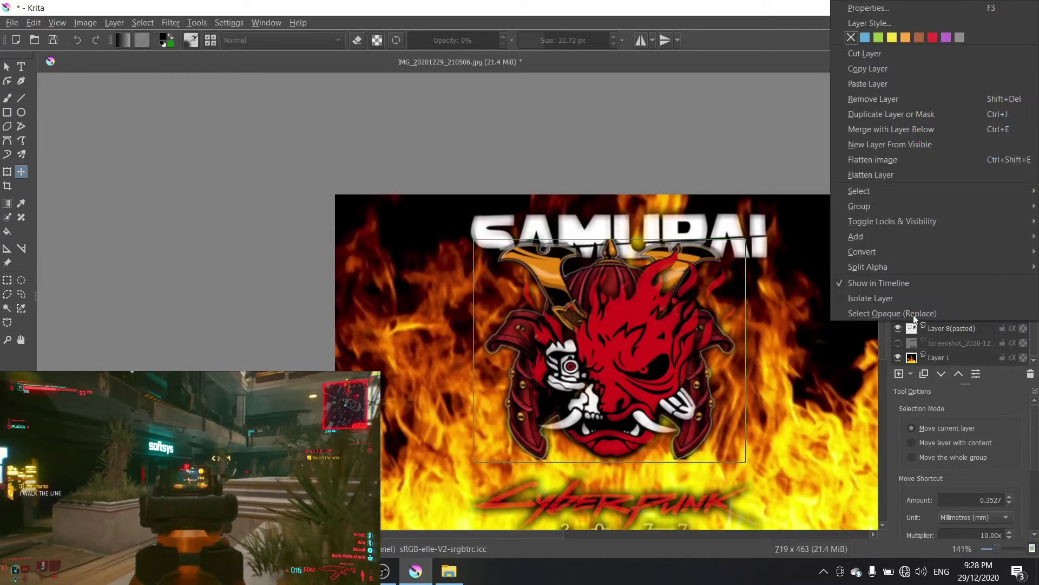
click(882, 369)
drag(746, 243, 660, 583)
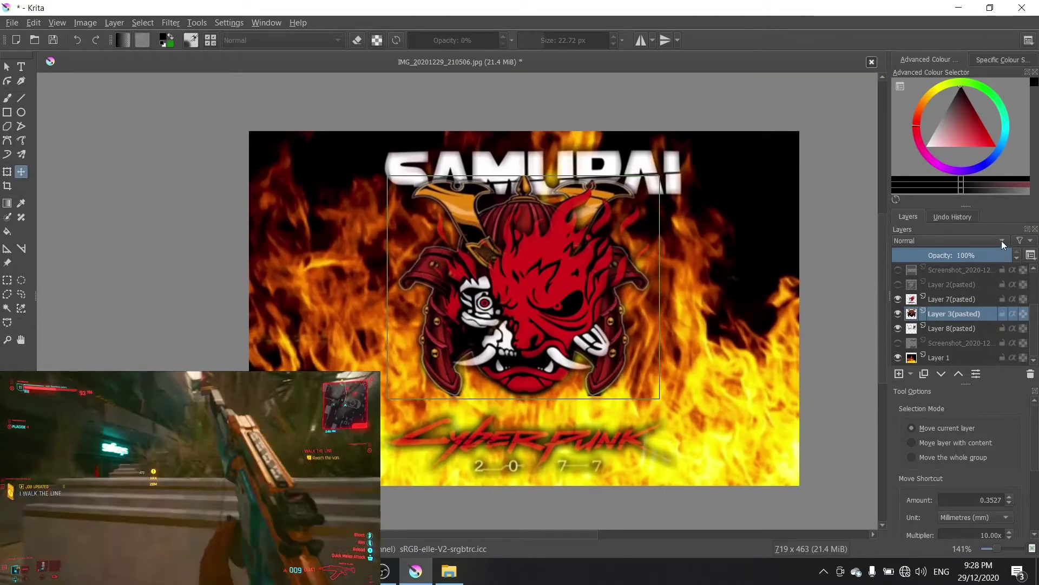
click(1002, 240)
click(897, 406)
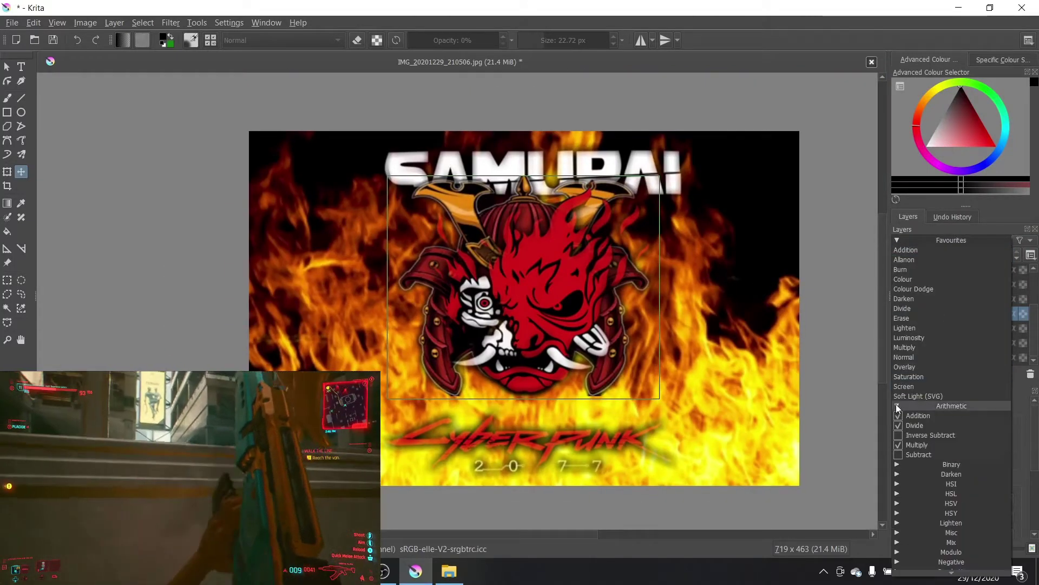
click(896, 405)
click(896, 415)
click(899, 373)
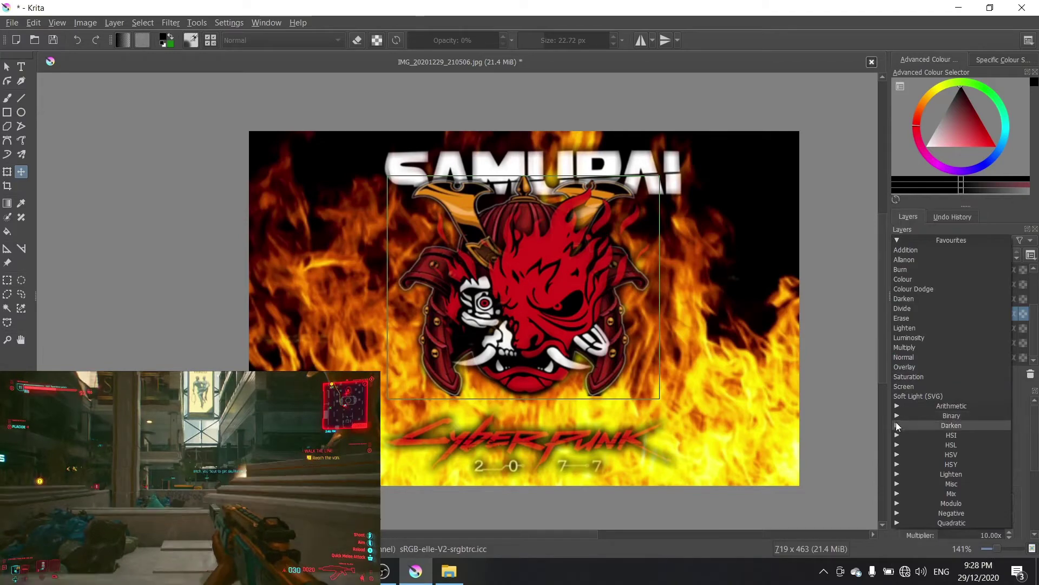
click(897, 425)
click(897, 501)
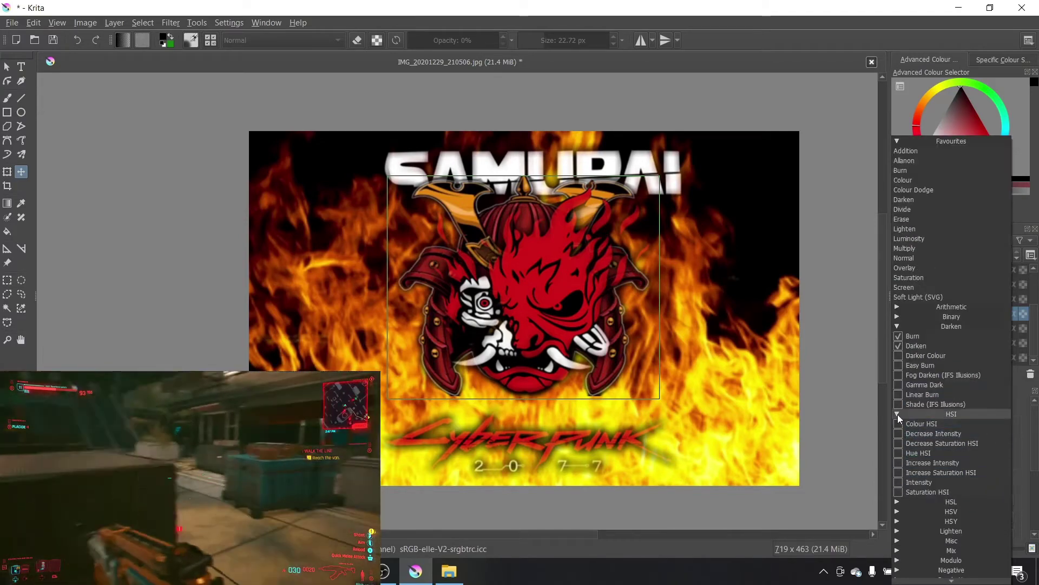
click(897, 415)
click(895, 411)
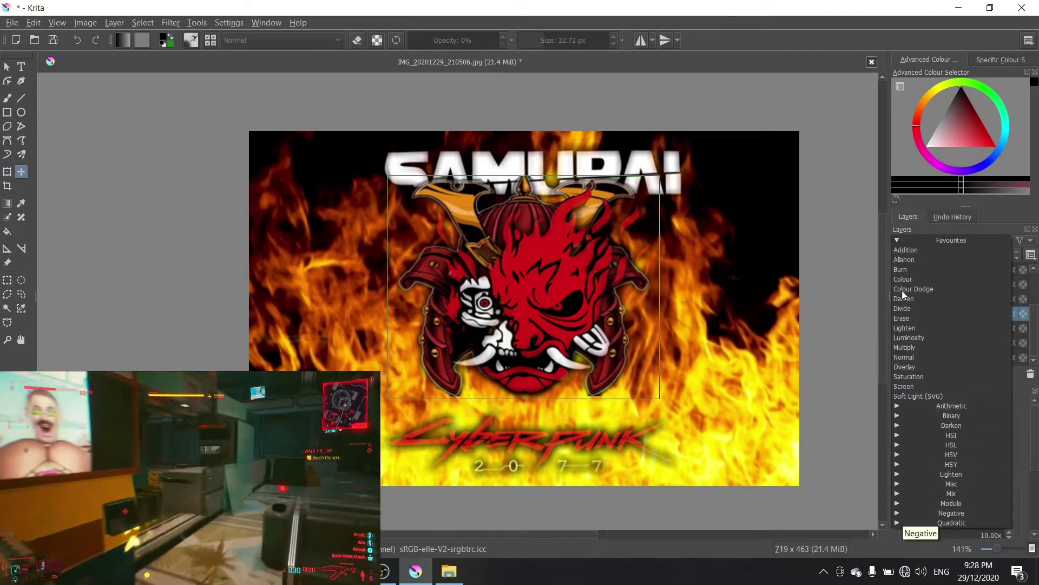
Step: Try the Colour blending mode on the samurai mask layer and set it back to Normal
click(909, 280)
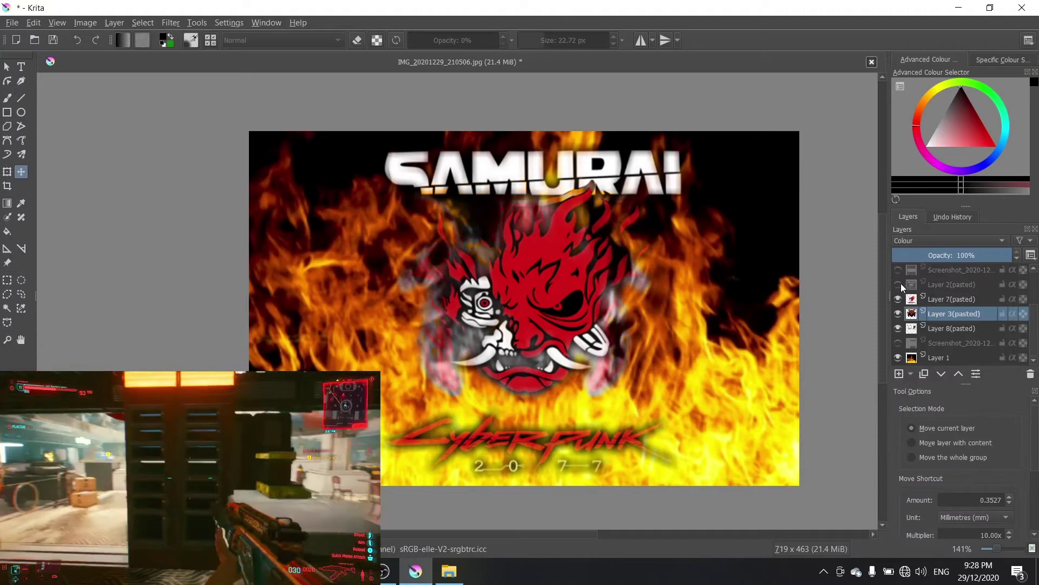
click(899, 284)
click(899, 285)
click(996, 241)
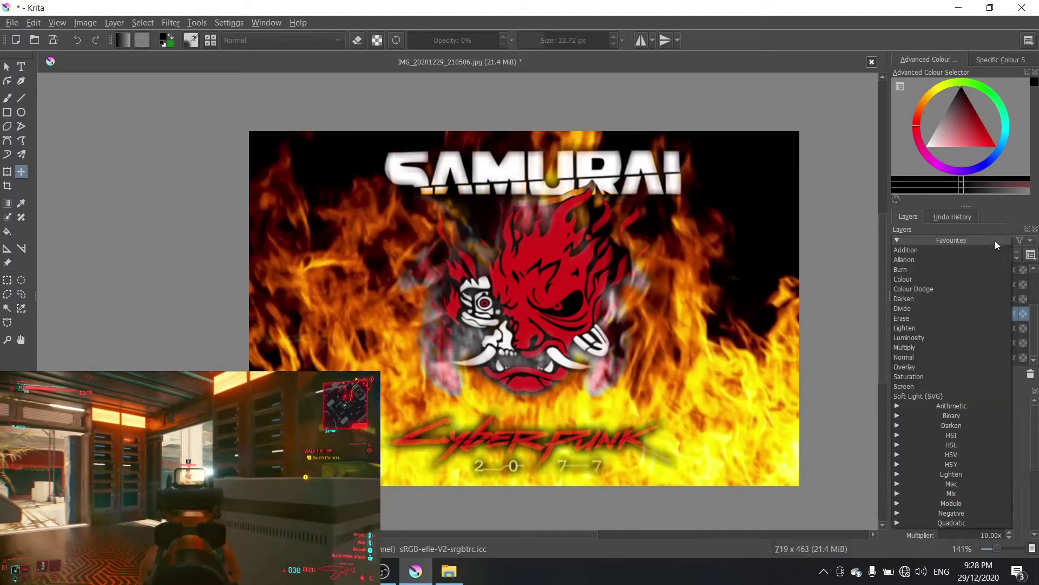
click(942, 356)
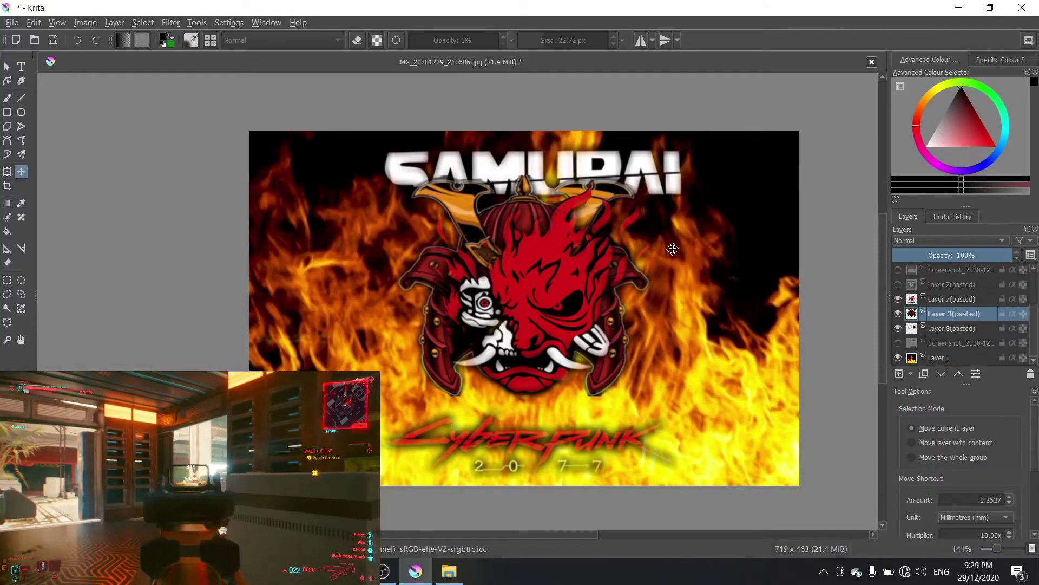
Step: Scale the fire background on Layer 1 down so the flames fill only the lower part of the canvas
click(6, 177)
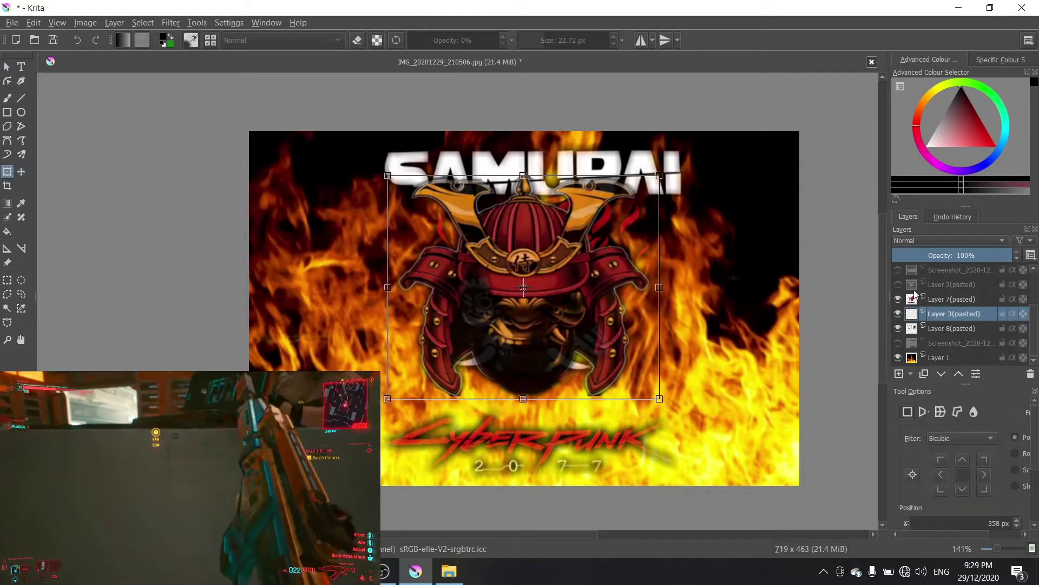
click(906, 359)
scroll(698, 280, down, 4)
drag(756, 206, 722, 246)
drag(656, 326, 656, 328)
scroll(665, 286, up, 3)
click(23, 173)
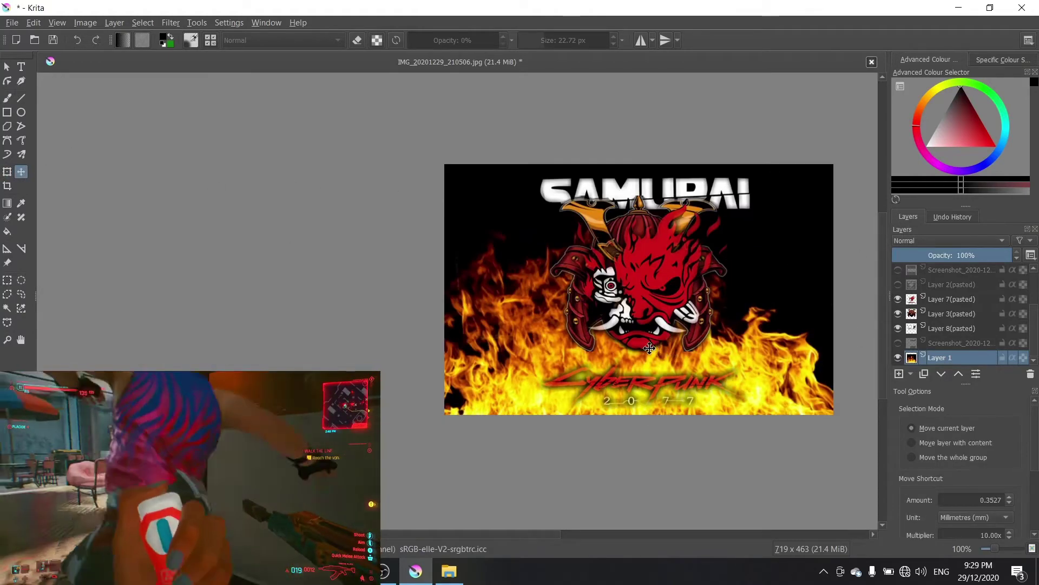
Step: Select the red area of the central face logo with Contiguous Selection and check the brush blending modes
scroll(653, 348, up, 1)
click(7, 308)
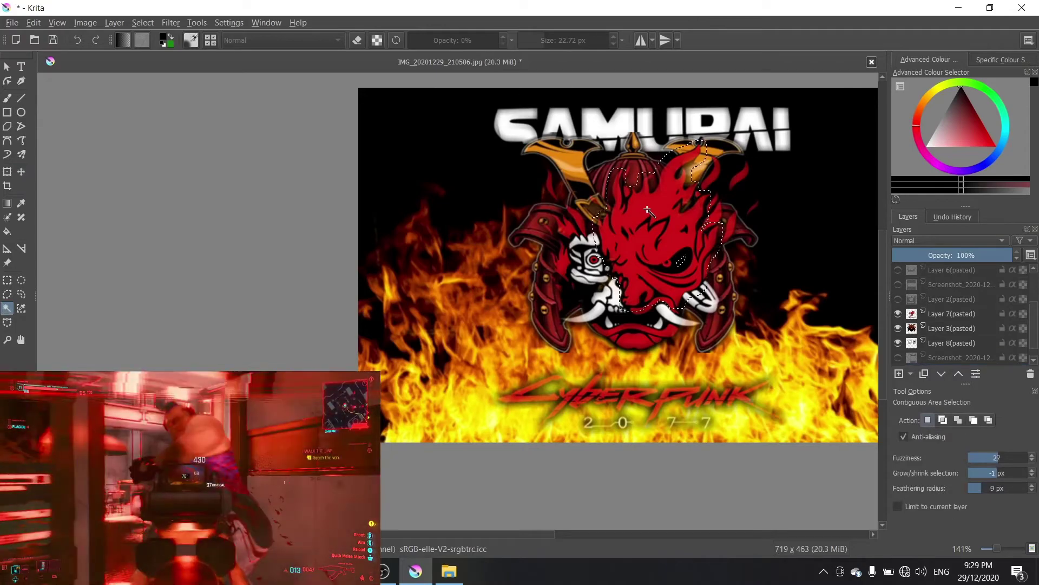
click(9, 99)
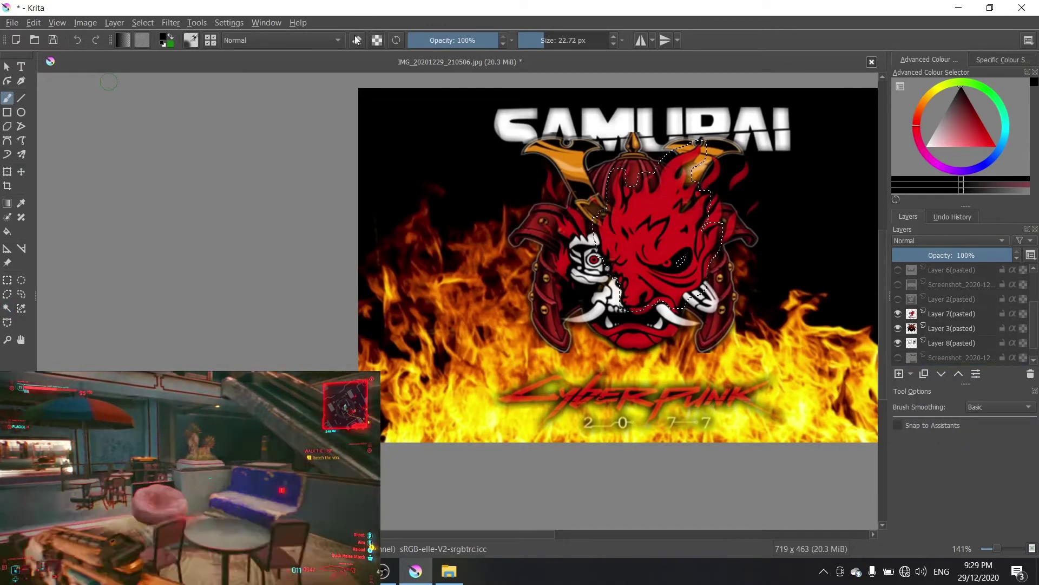
click(341, 40)
click(326, 13)
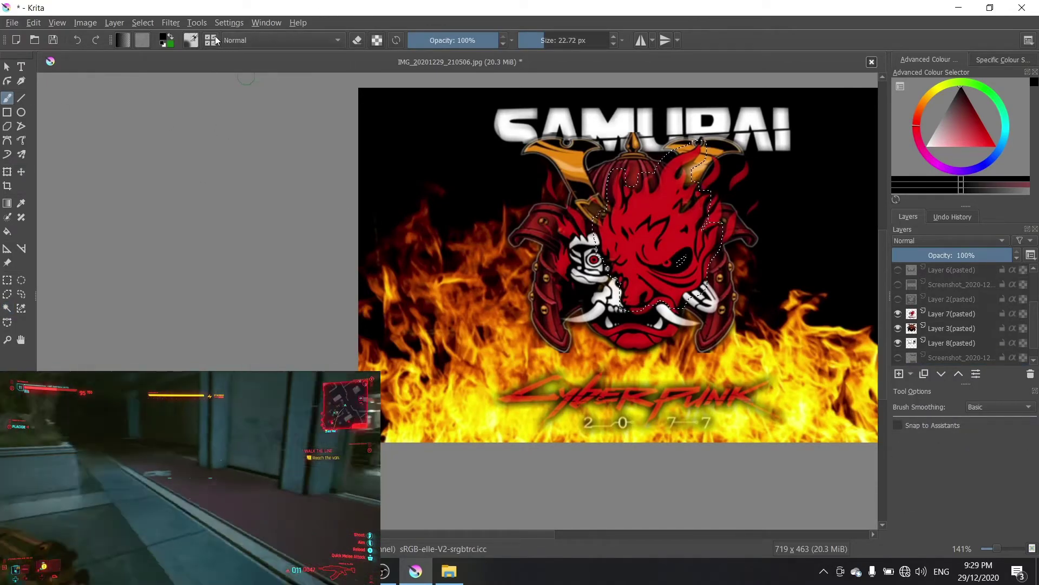
click(336, 40)
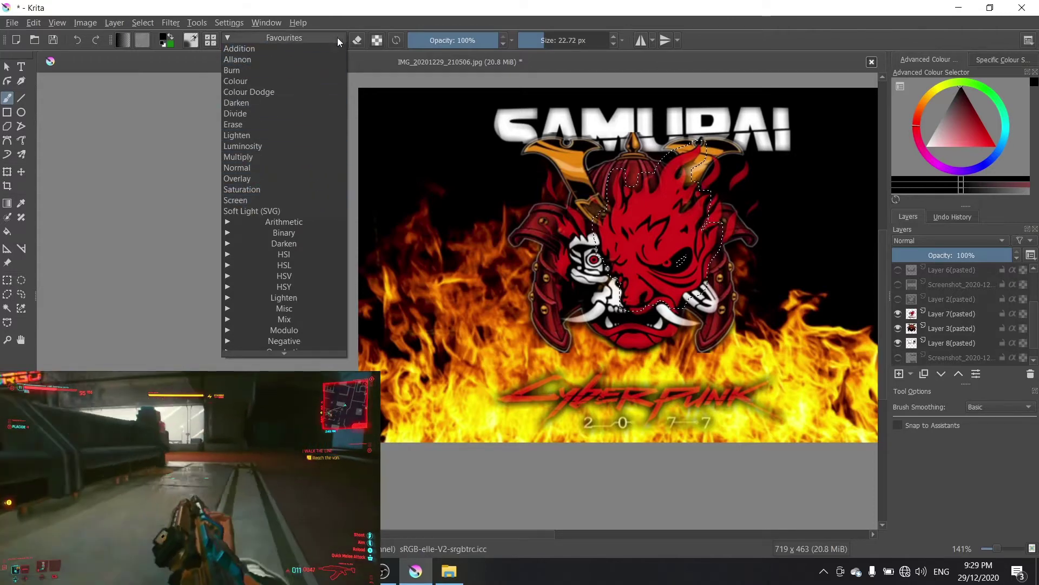
click(174, 181)
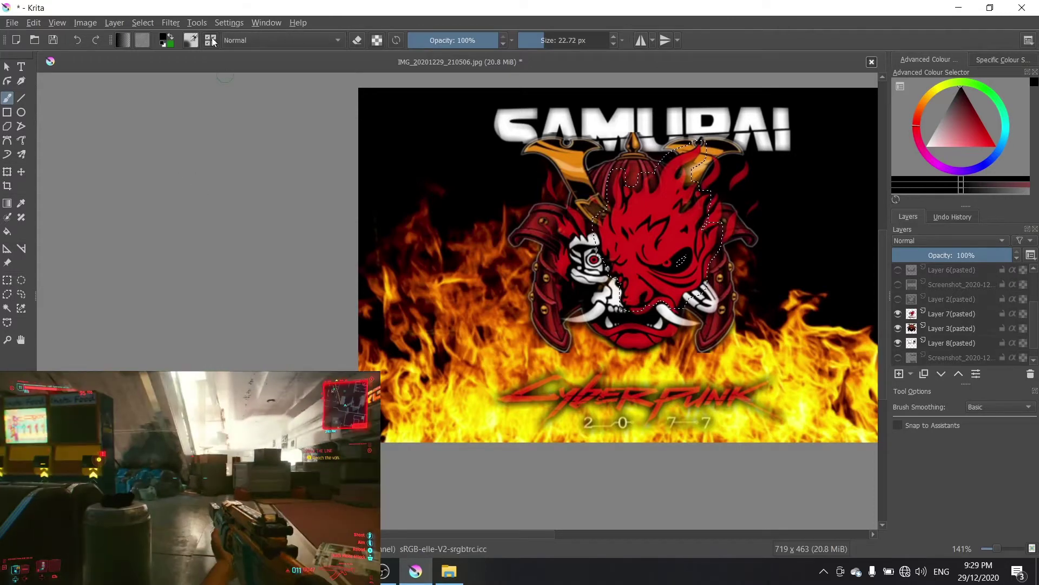
Step: Choose a 100 px brush preset and make the red logo layer, Layer 7, active for painting
click(212, 40)
click(225, 242)
click(547, 339)
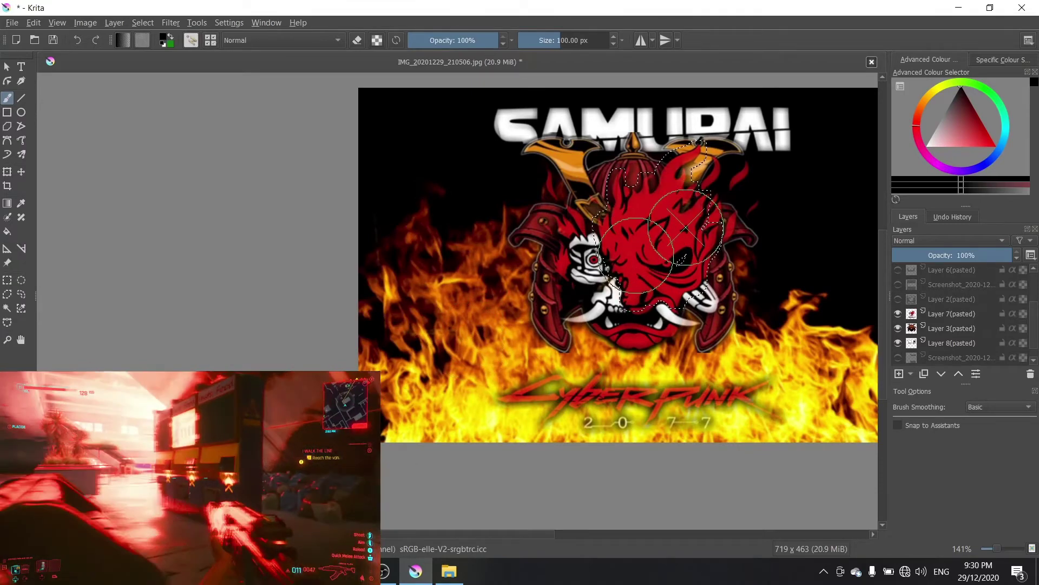
scroll(939, 321, down, 1)
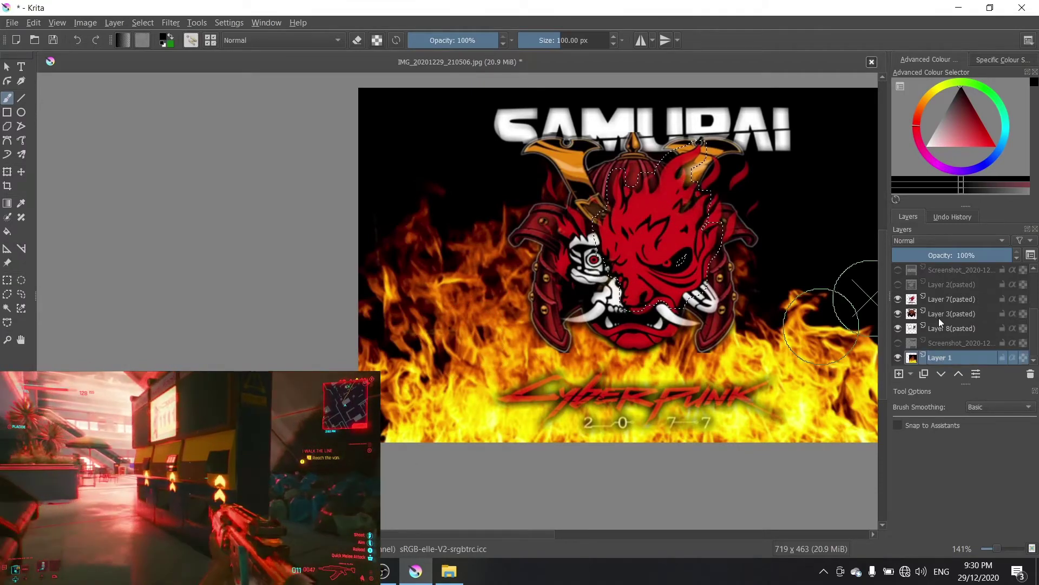
click(912, 301)
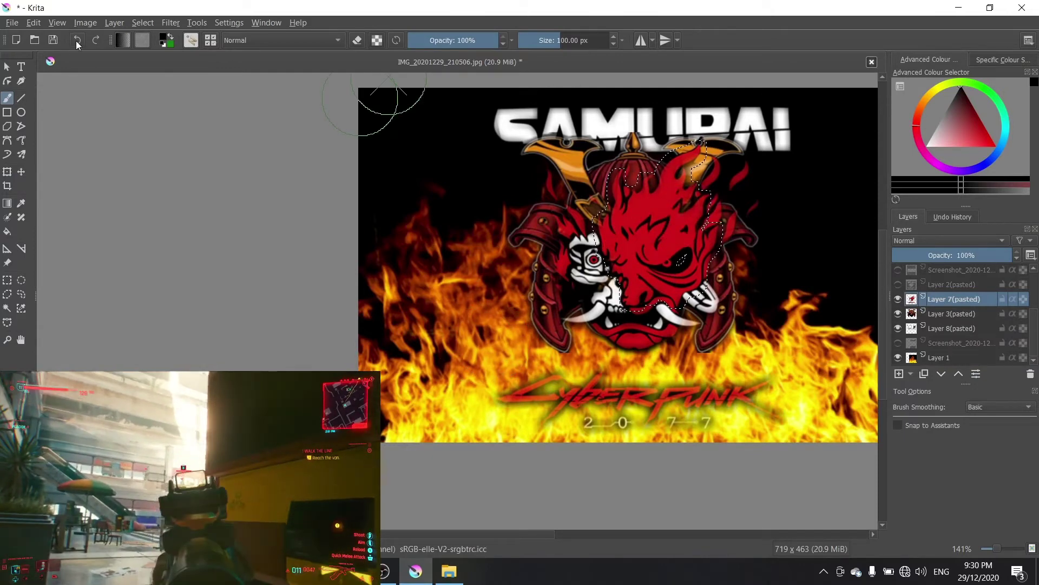
scroll(931, 346, up, 3)
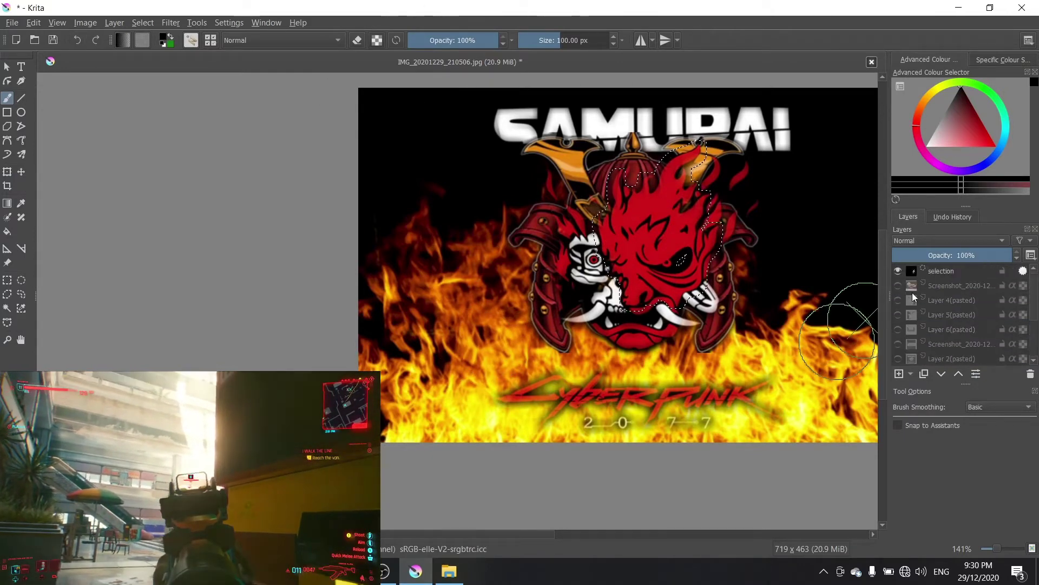
Step: Show the fire dragon screenshot layer and clear the current selection
click(898, 285)
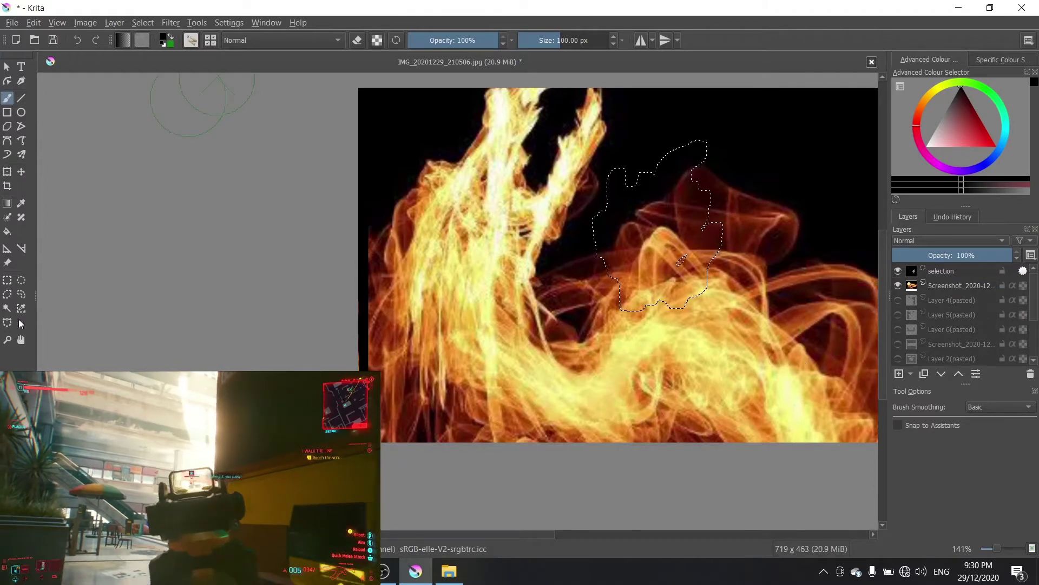
click(7, 307)
click(103, 293)
Step: Scale the fire dragon screenshot layer down and position it so the whole dragon lies over the canvas
key(ctrl+t)
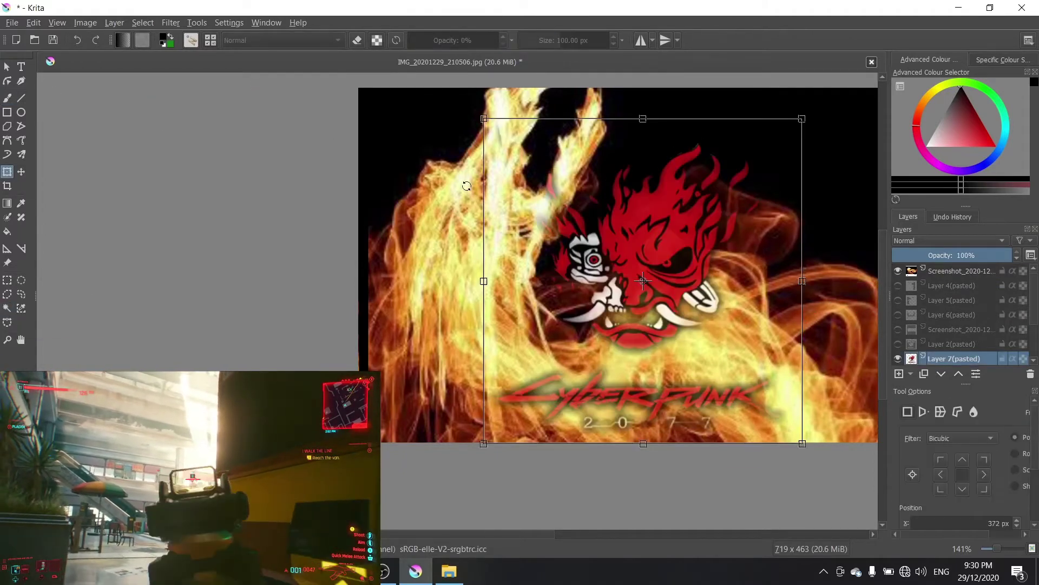
click(929, 271)
click(600, 220)
drag(681, 382, 631, 250)
drag(610, 217, 631, 241)
scroll(566, 225, up, 2)
key(1)
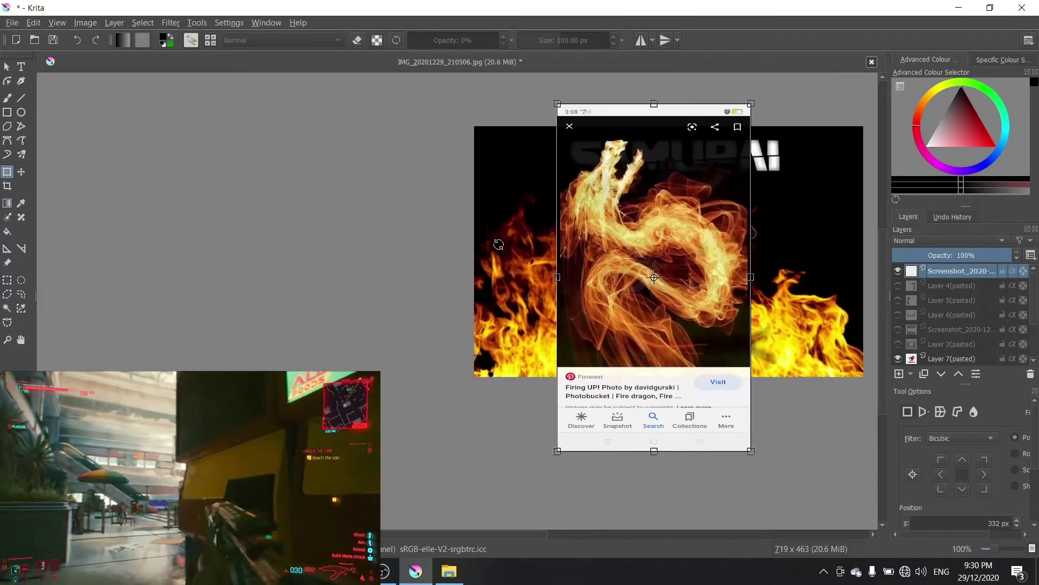
Step: Cut a rectangle of about 349 × 428 px around the fire dragon to a new layer, hide the screenshot layer and deselect
click(7, 281)
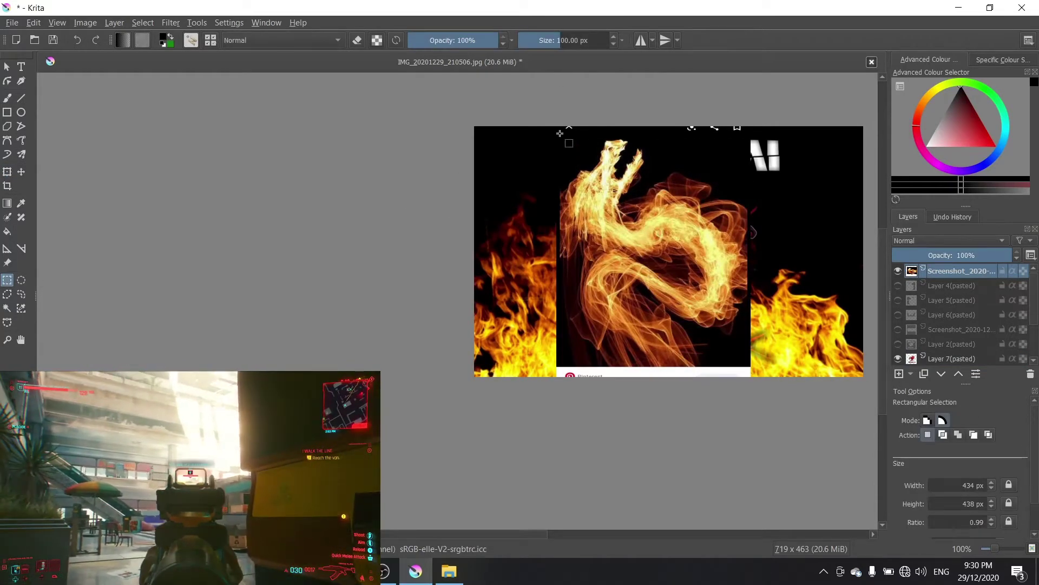
drag(723, 212, 747, 365)
right_click(732, 265)
click(769, 315)
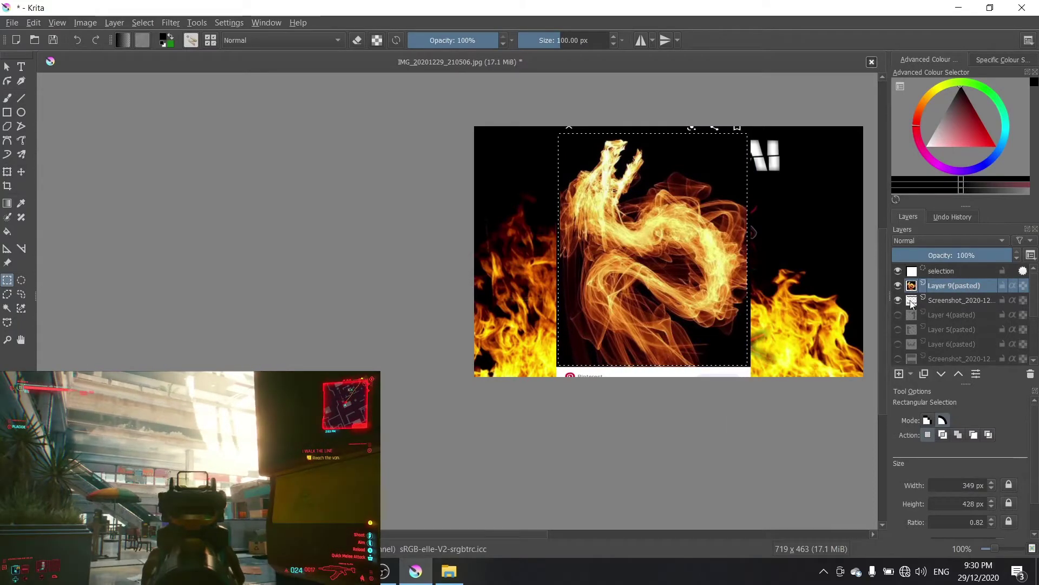
click(7, 308)
key(ctrl+shift+a)
Step: Undo a trial selection of the dark gap in the dragon's coil and move the fire dragon layer slightly to the right
click(633, 293)
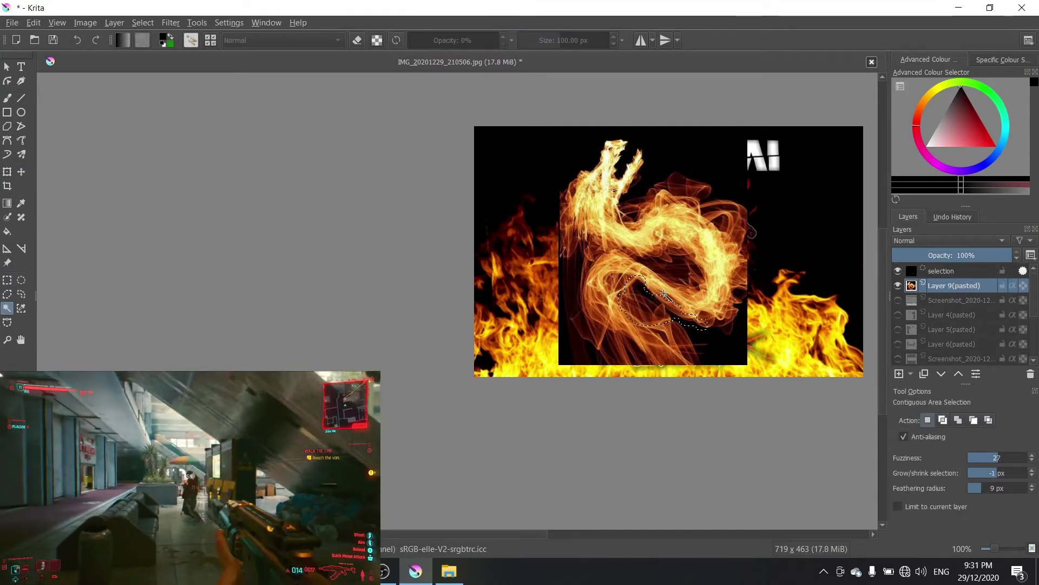
key(ctrl+z)
click(21, 171)
mouse_move(644, 263)
mouse_down()
mouse_move(594, 260)
mouse_move(758, 262)
mouse_move(655, 262)
mouse_up()
Step: Place the fire dragon layer beneath the logo and mask layers, just above Layer 1, and toggle its visibility to compare
mouse_move(913, 272)
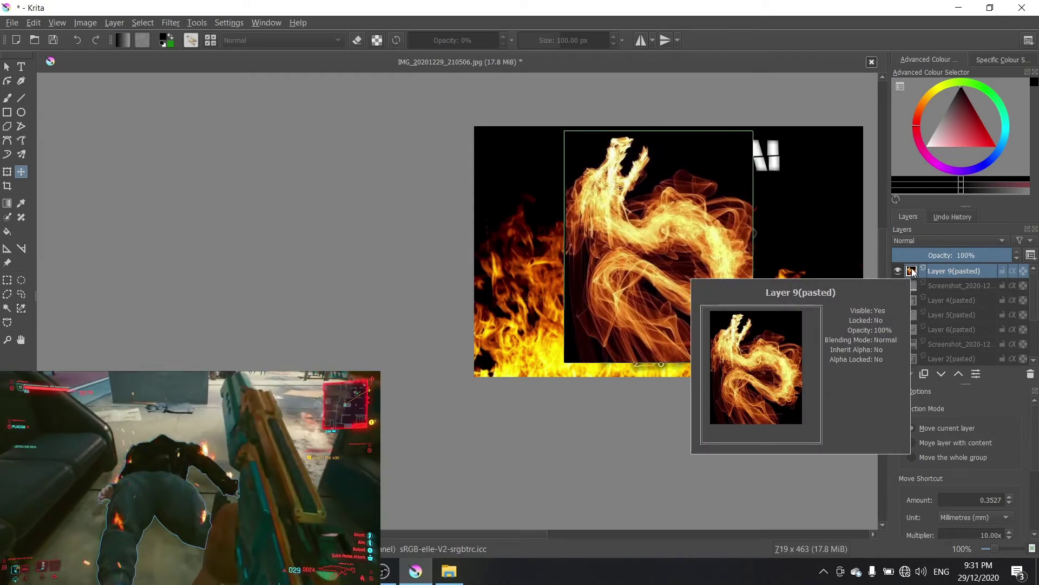
drag(913, 272, 920, 351)
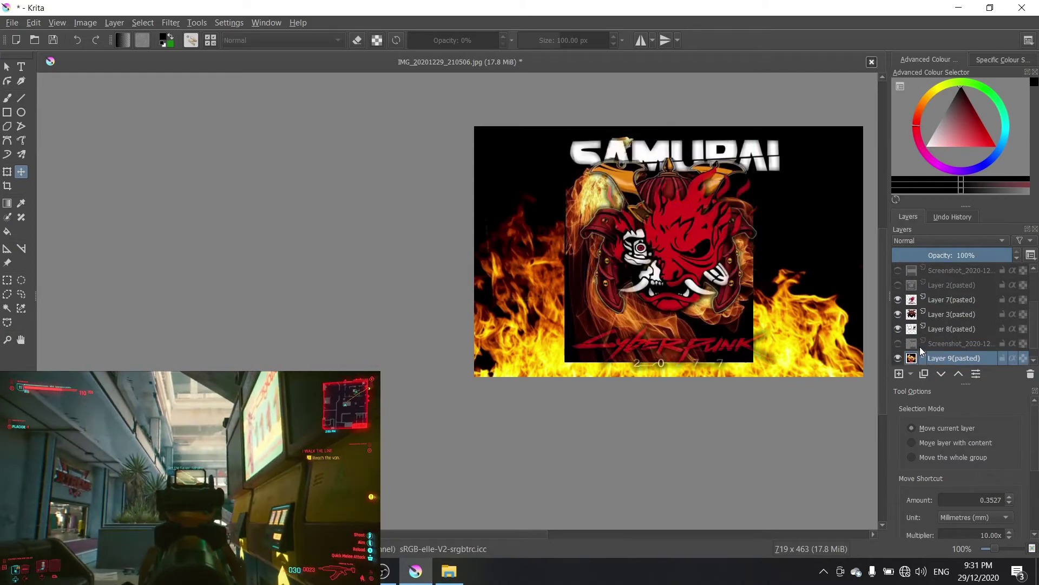
click(898, 358)
click(900, 357)
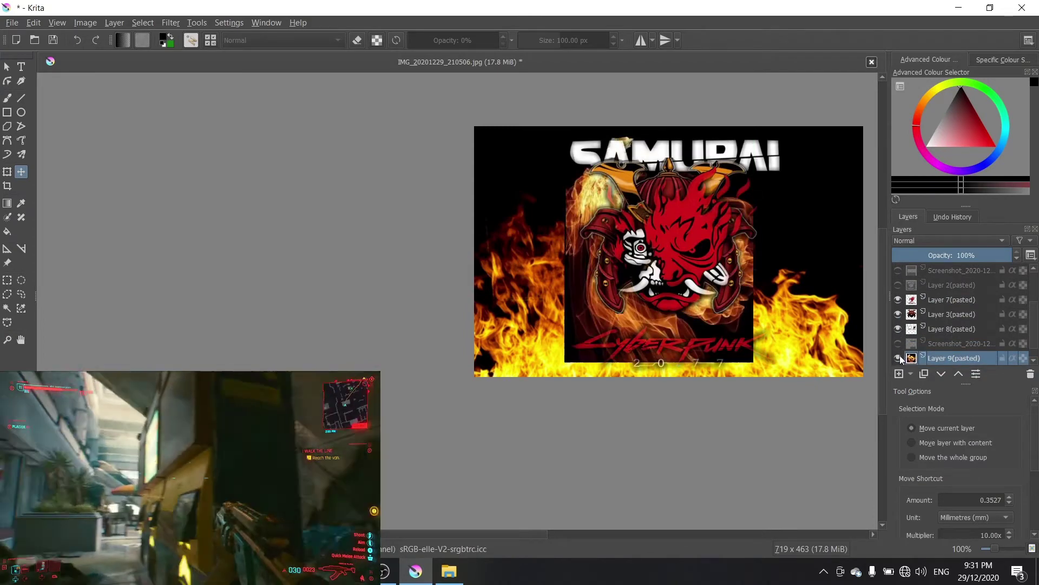
Step: Hide the fire background, logo, mask and title layers so only the fire dragon layer is shown
scroll(900, 349, down, 1)
click(898, 357)
click(899, 314)
click(898, 299)
click(899, 285)
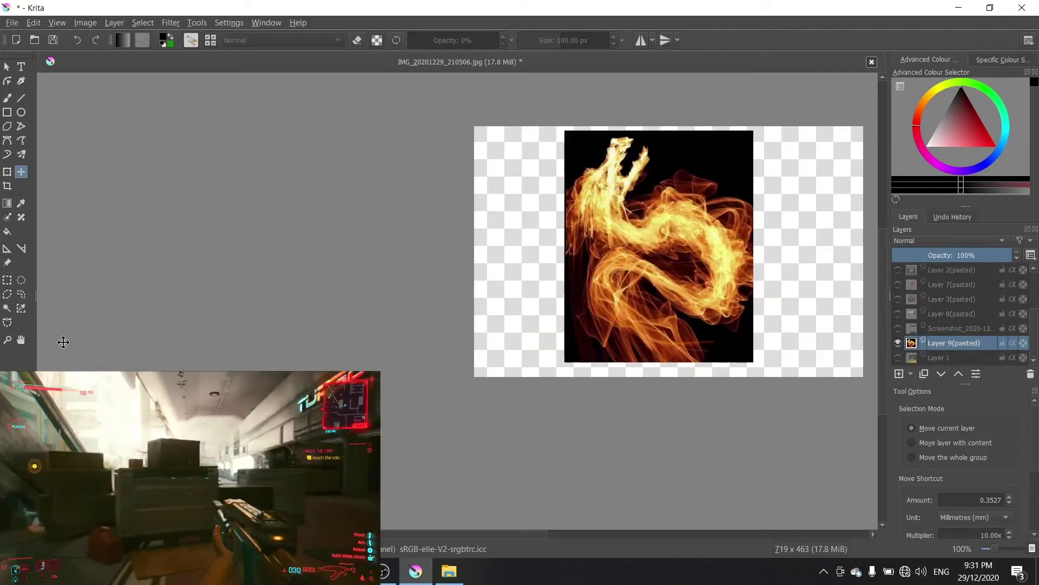
Step: Select the black area at the fire dragon picture's lower-right corner with Contiguous Selection and cut it to a new layer
click(7, 308)
click(733, 343)
right_click(733, 337)
click(758, 388)
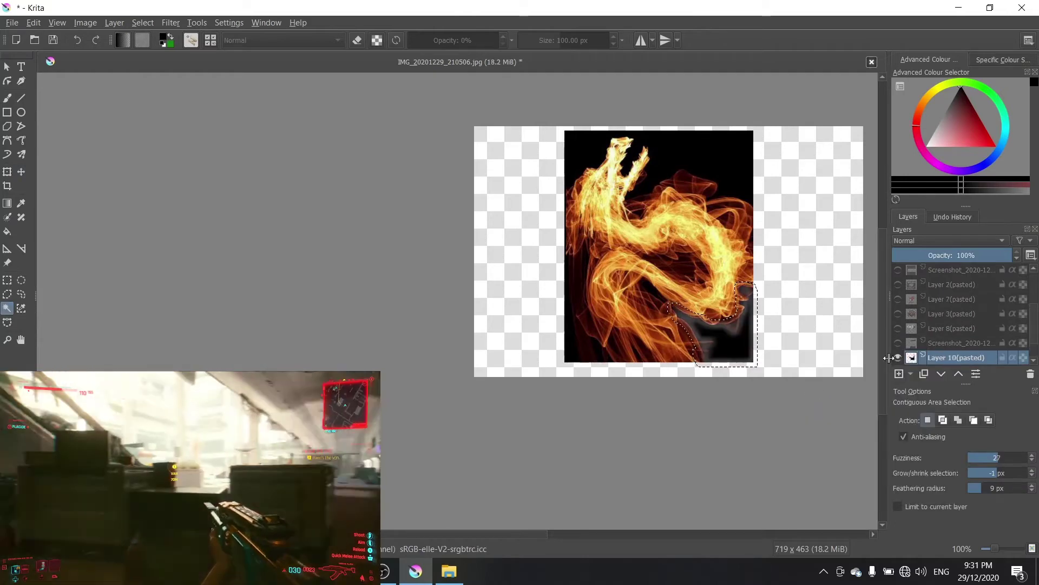
Step: Hide Layer 10, cut the black area around the dragon's head on Layer 9 to a new layer, and hide that layer too
click(897, 357)
scroll(899, 355, down, 1)
click(915, 345)
click(721, 171)
right_click(730, 166)
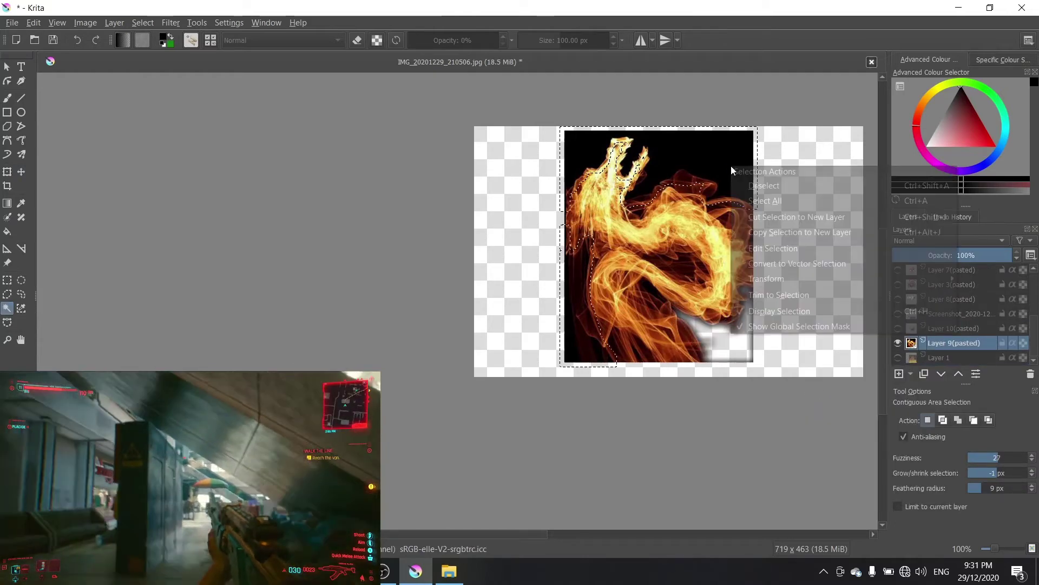
click(807, 217)
click(898, 342)
click(915, 358)
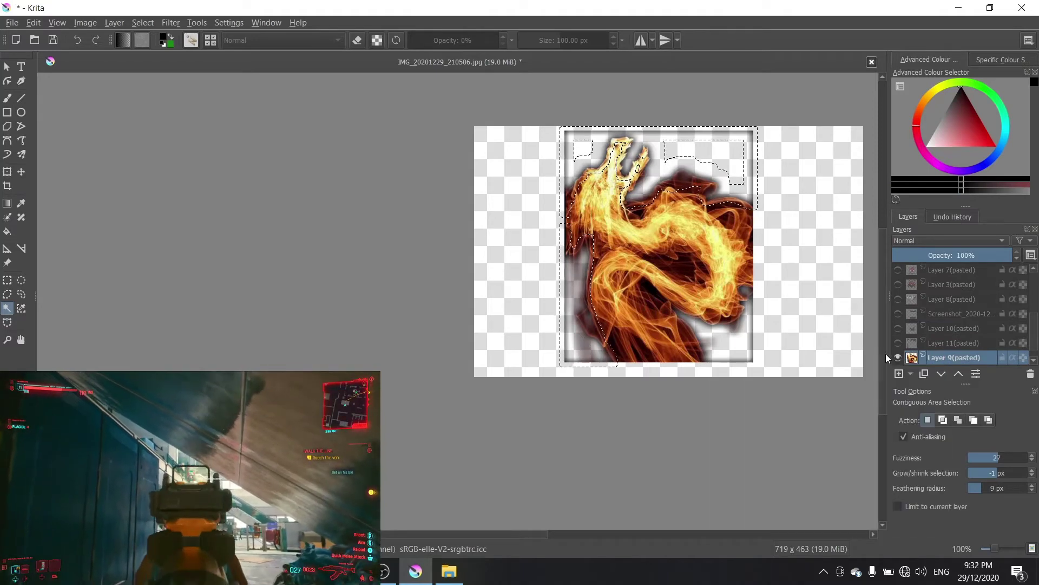
Step: Clear the selection and erase the dark border left around the dragon picture on Layer 9, using an eraser brush of about 42 px
key(ctrl+shift+a)
key(b)
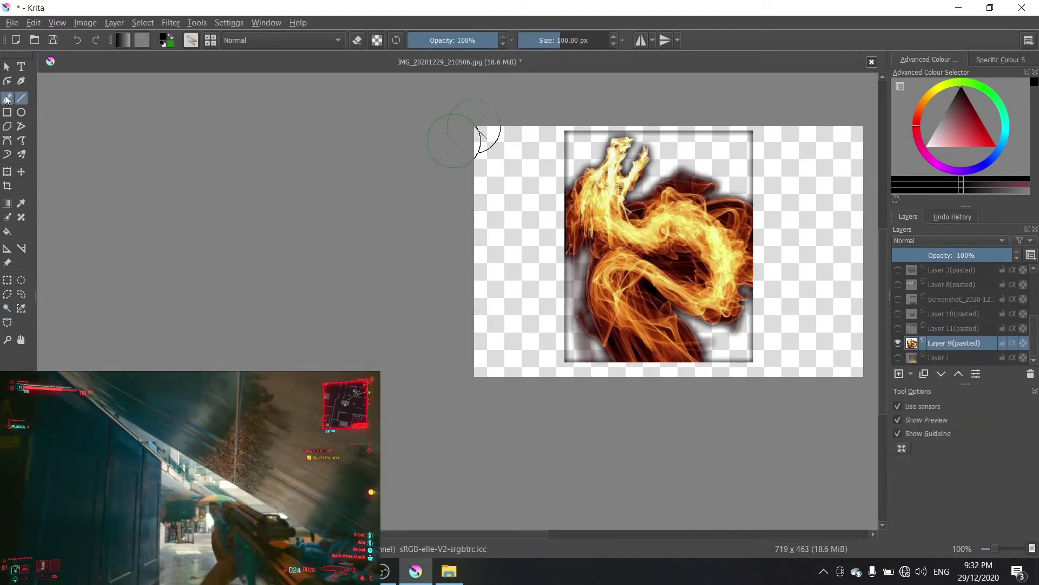
click(209, 41)
click(390, 68)
click(285, 54)
click(263, 86)
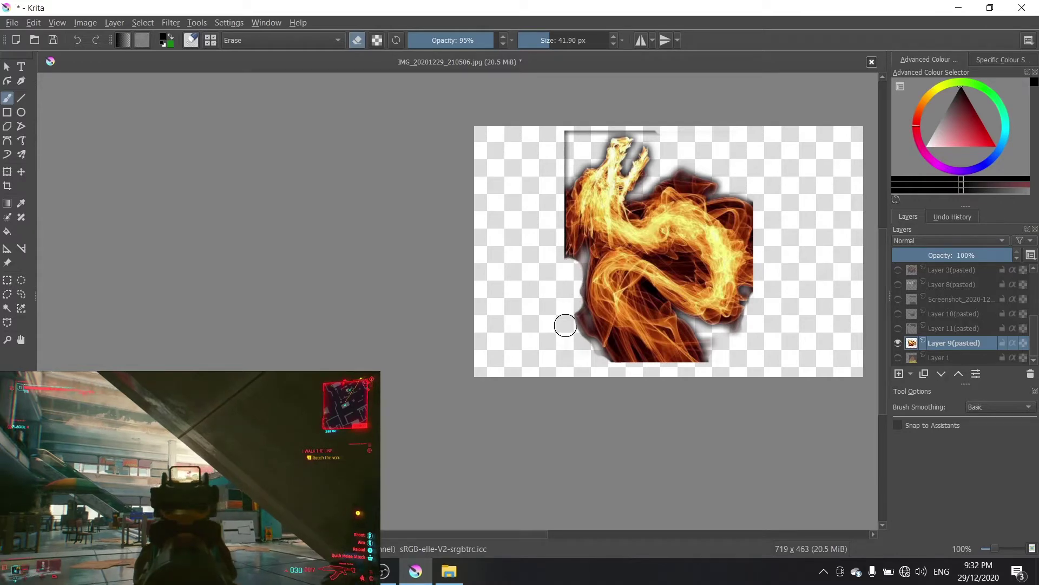
Step: Erase the dark remnants along the dragon's left and upper edges with a 17.90 px eraser, showing Layer 1 behind it as reference
scroll(564, 307, up, 2)
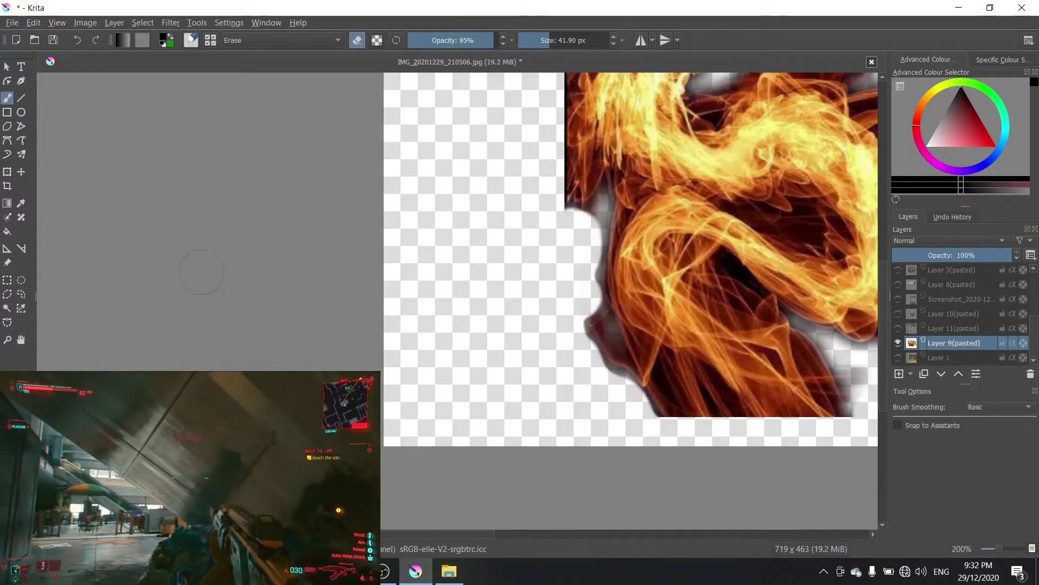
shift+drag(586, 227, 559, 227)
mouse_move(598, 220)
mouse_down()
mouse_move(603, 211)
mouse_move(599, 234)
mouse_up()
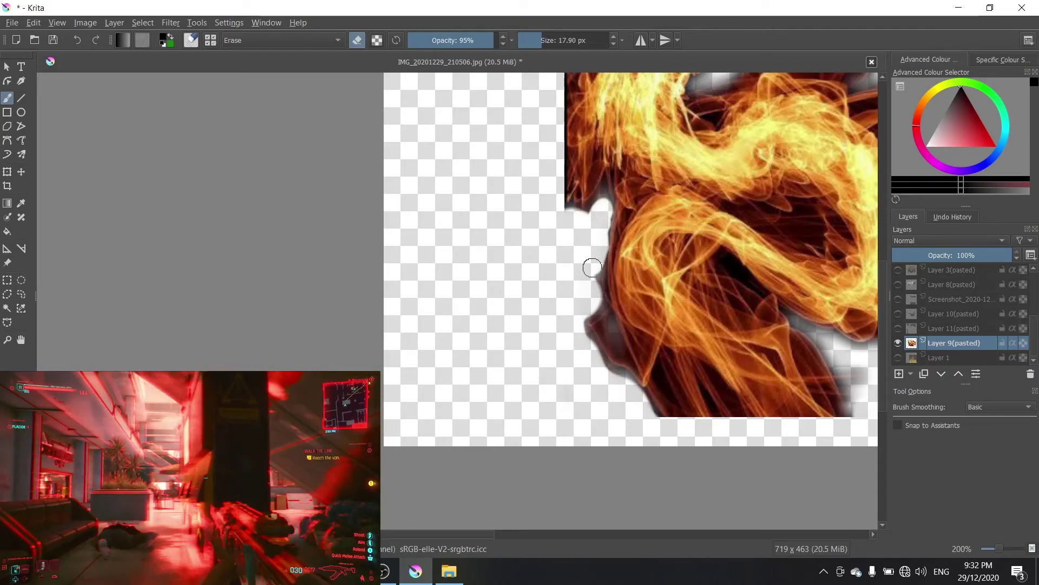
scroll(751, 160, up, 5)
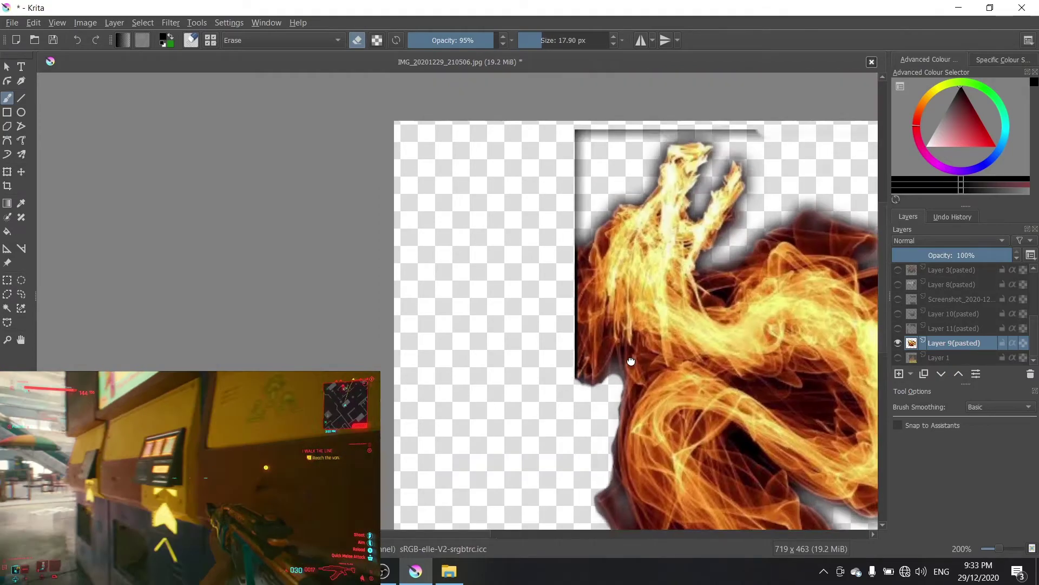
mouse_move(751, 160)
mouse_down()
mouse_move(563, 156)
mouse_move(550, 170)
mouse_move(553, 232)
mouse_up()
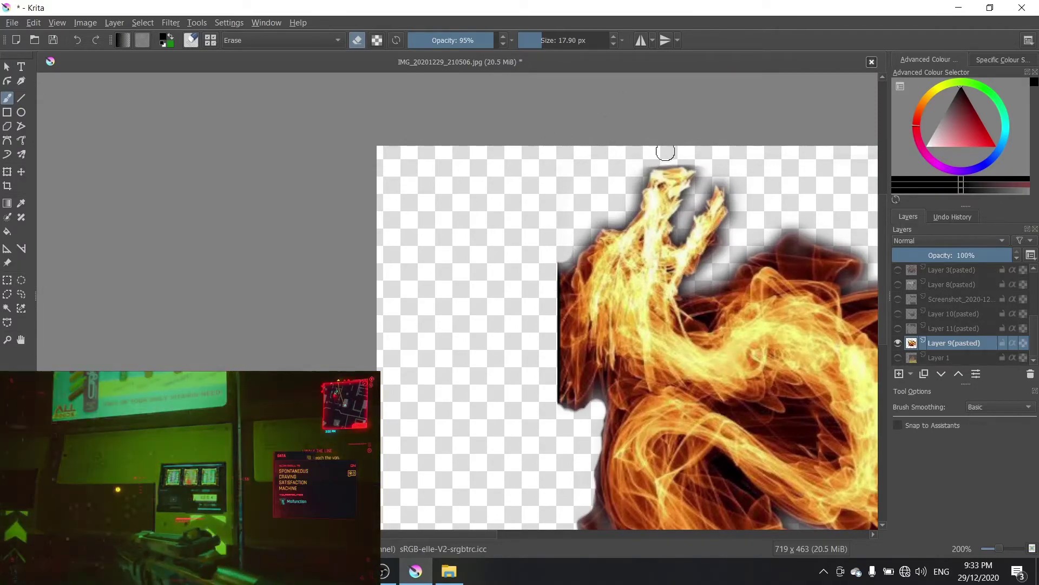
click(899, 357)
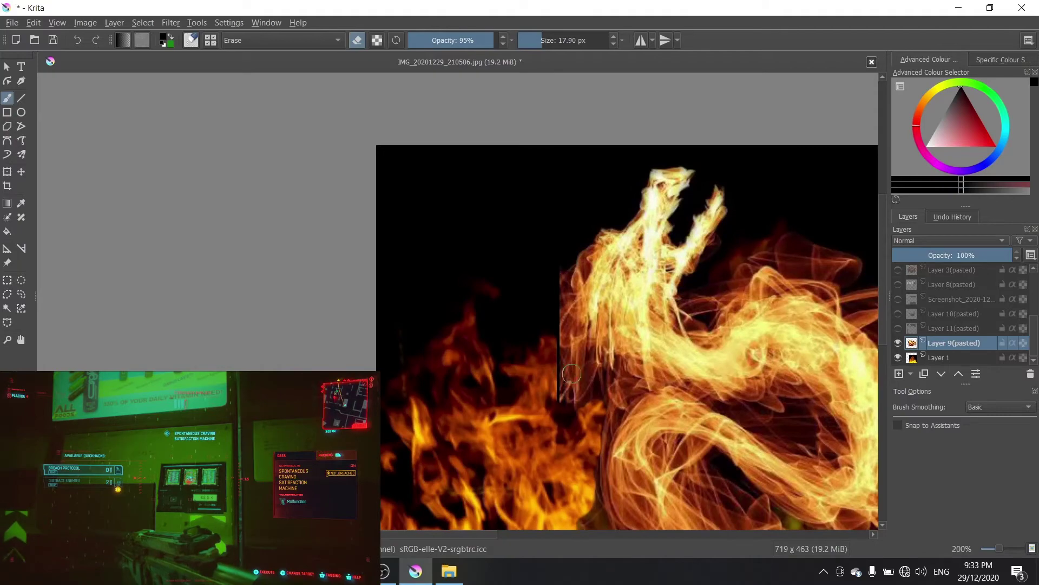
mouse_move(555, 364)
mouse_down()
mouse_move(554, 399)
mouse_move(560, 333)
mouse_up()
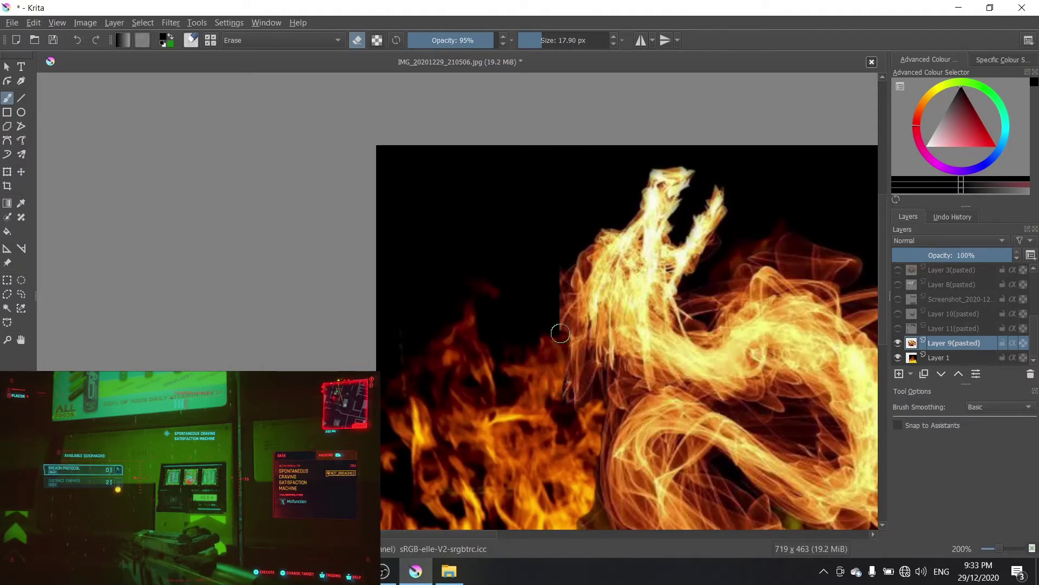
Step: Enlarge the fire dragon layer slightly to span the canvas height and move it to the left side of the fire background
right_click(915, 343)
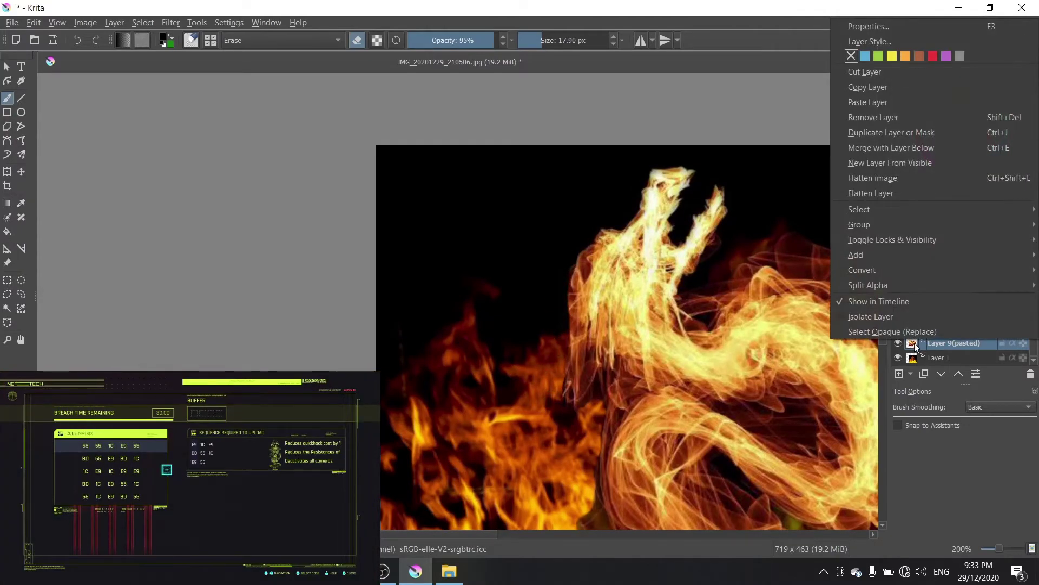
drag(704, 269, 525, 129)
scroll(441, 207, down, 3)
click(6, 173)
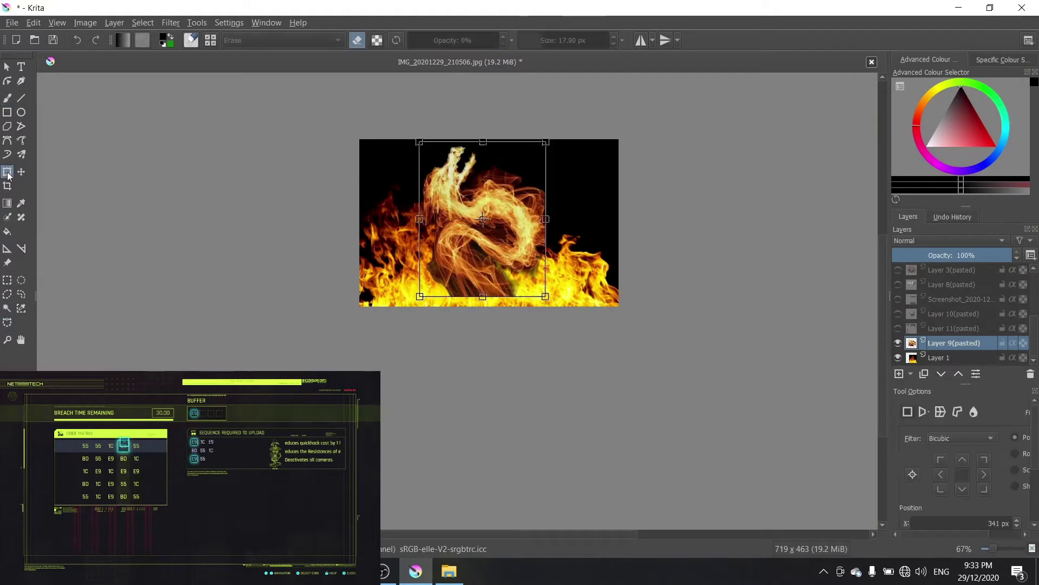
drag(546, 296, 551, 306)
drag(549, 141, 552, 132)
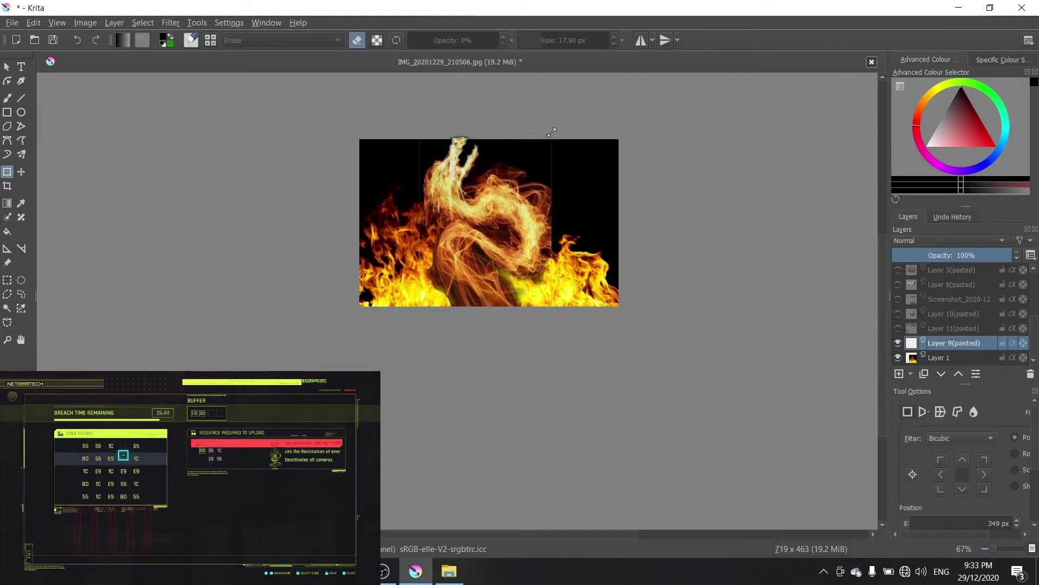
drag(517, 217, 465, 215)
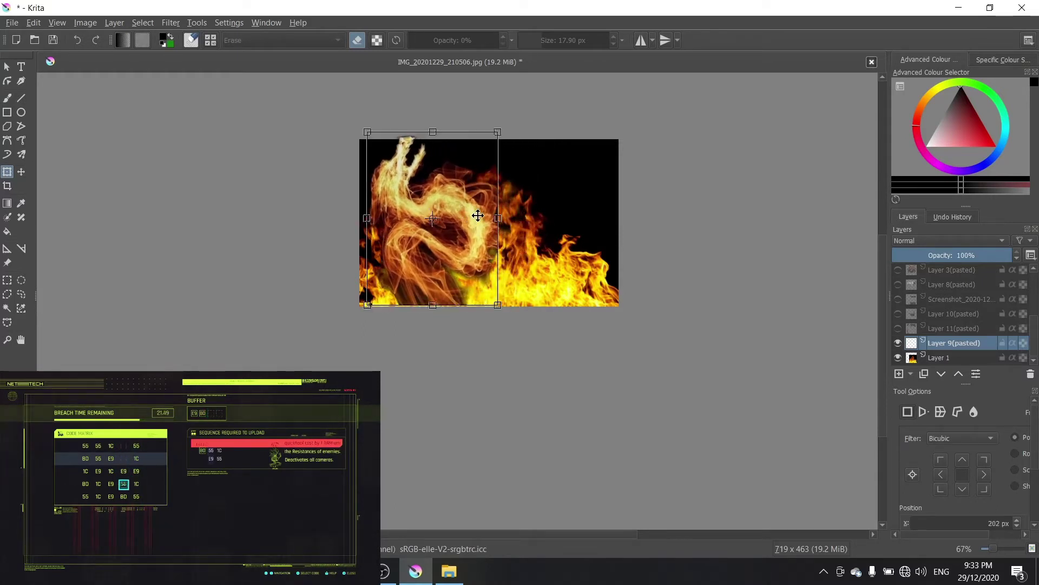
click(21, 171)
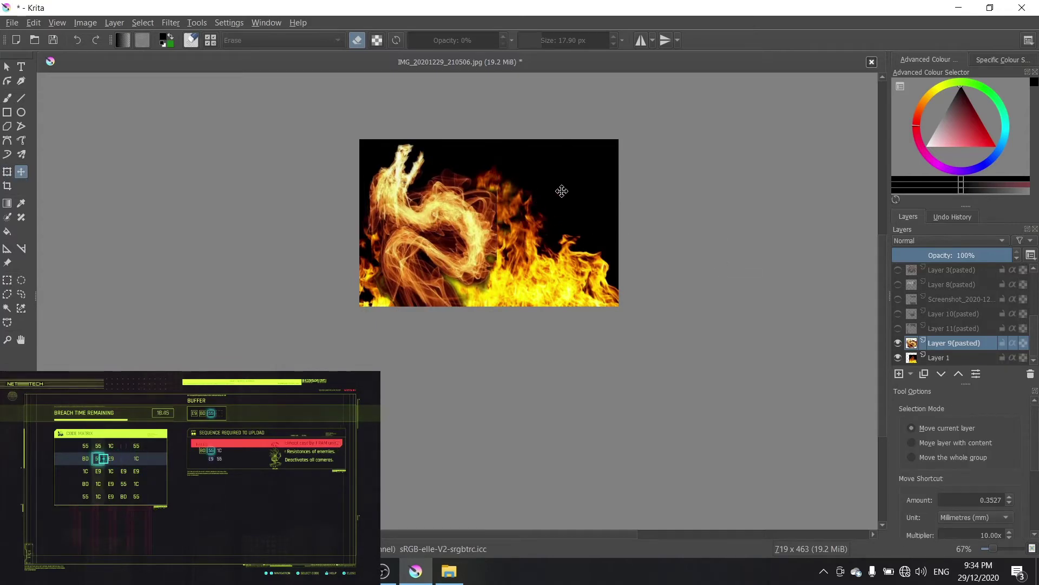
Step: Merge the fire dragon layer with Layer 1 below it
right_click(912, 347)
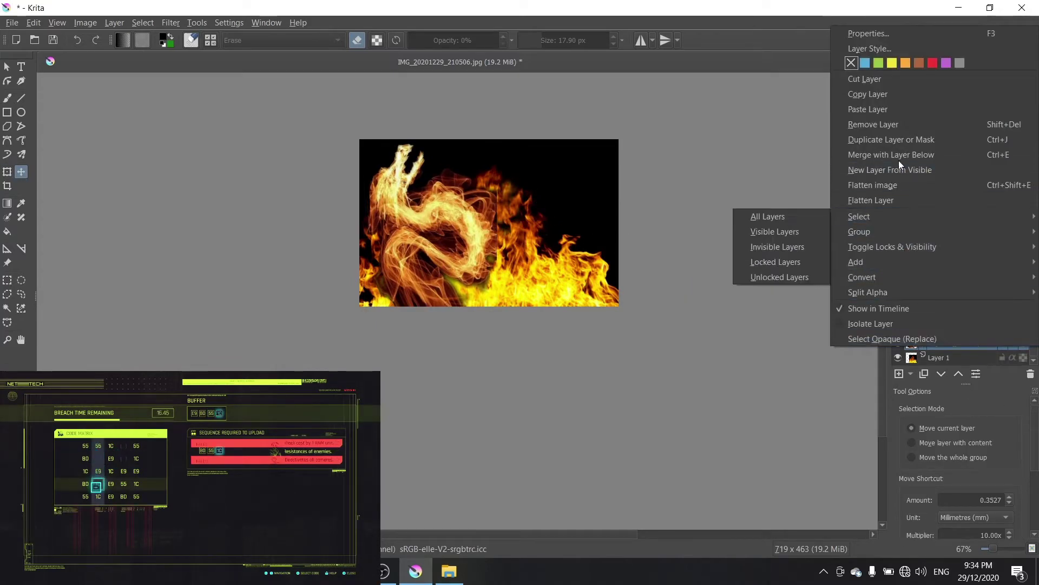
click(899, 160)
click(565, 323)
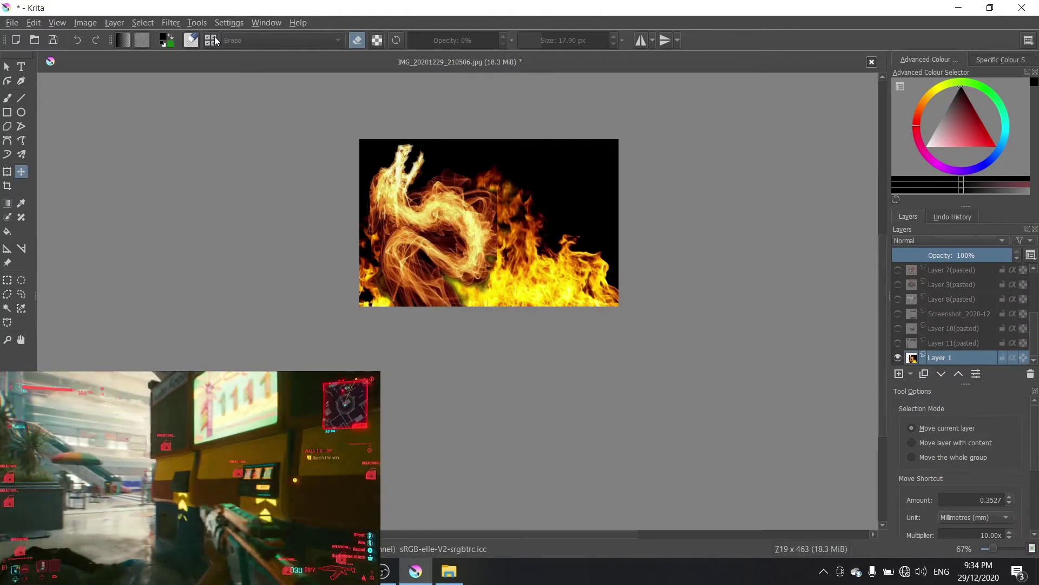
Step: Clone nearby flames over the vertical seam beside the dragon's coil, using the clone brush at 54% opacity and 38.48 px
click(7, 97)
click(210, 40)
scroll(398, 235, down, 5)
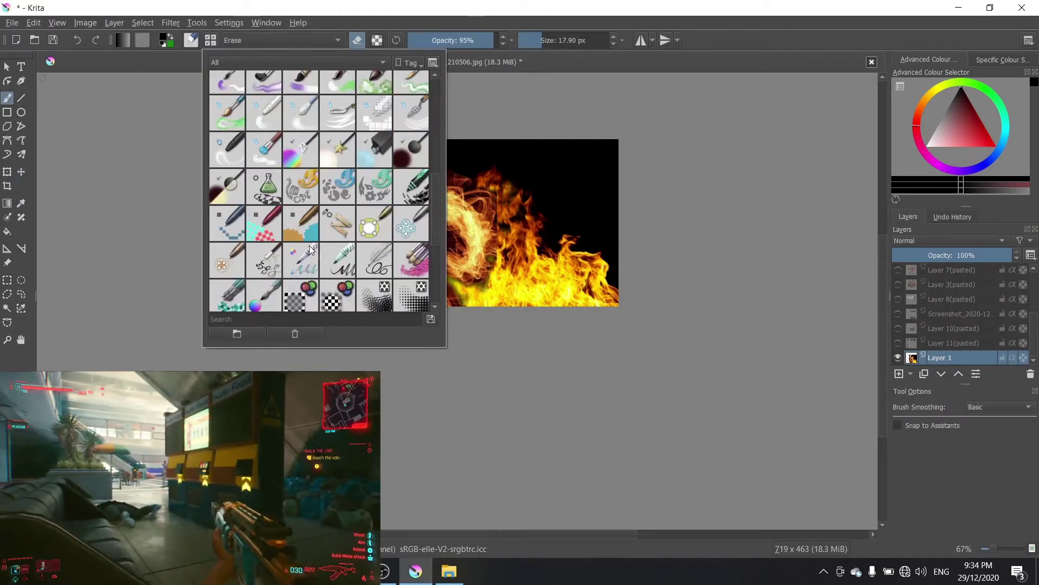
click(337, 223)
click(185, 214)
scroll(466, 262, up, 2)
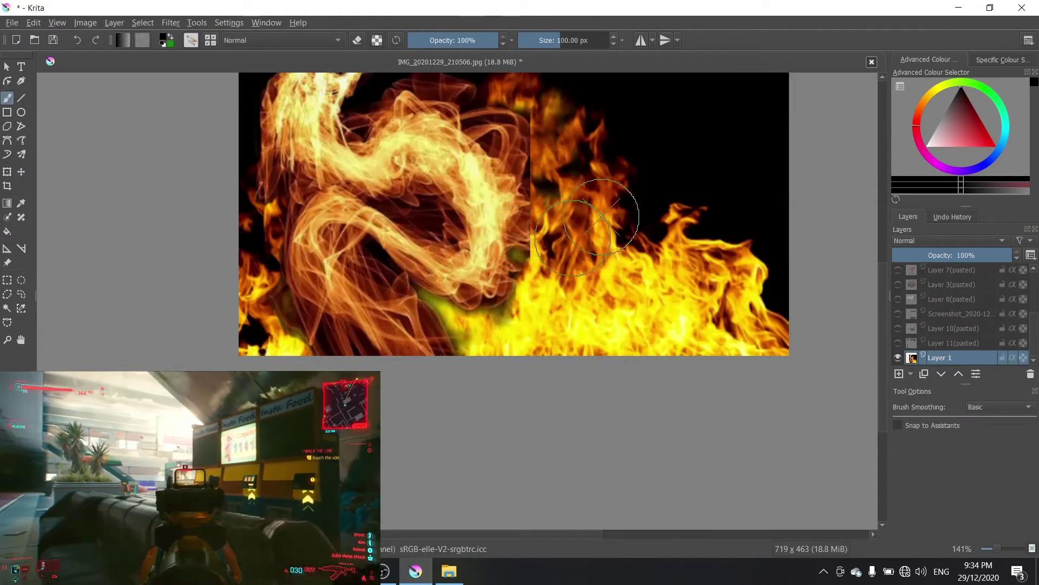
drag(494, 39, 442, 40)
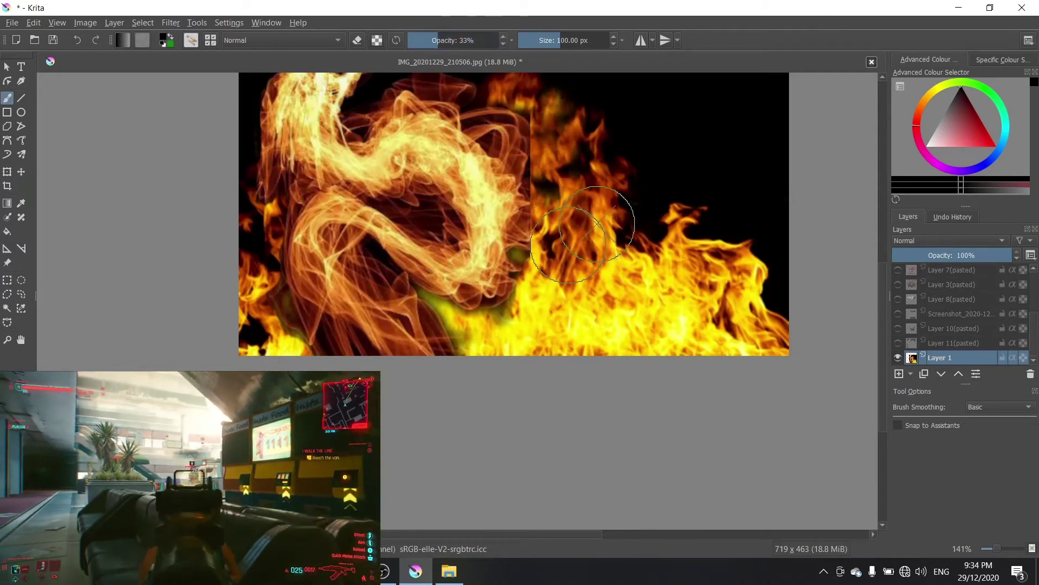
shift+drag(604, 221, 557, 220)
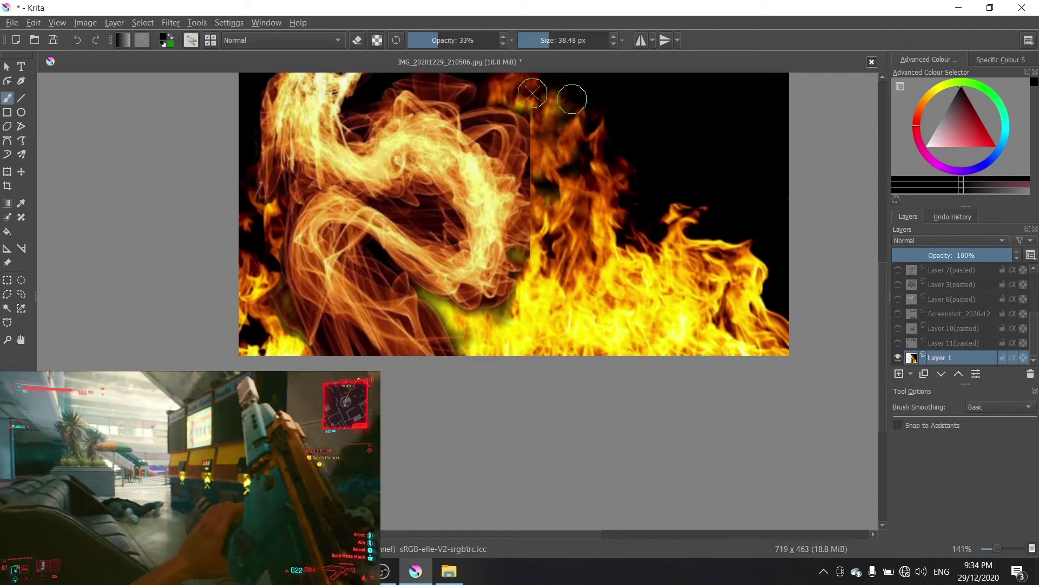
key(o)
key(o)
mouse_move(563, 216)
mouse_down()
mouse_move(530, 168)
mouse_move(533, 116)
mouse_move(558, 151)
mouse_up()
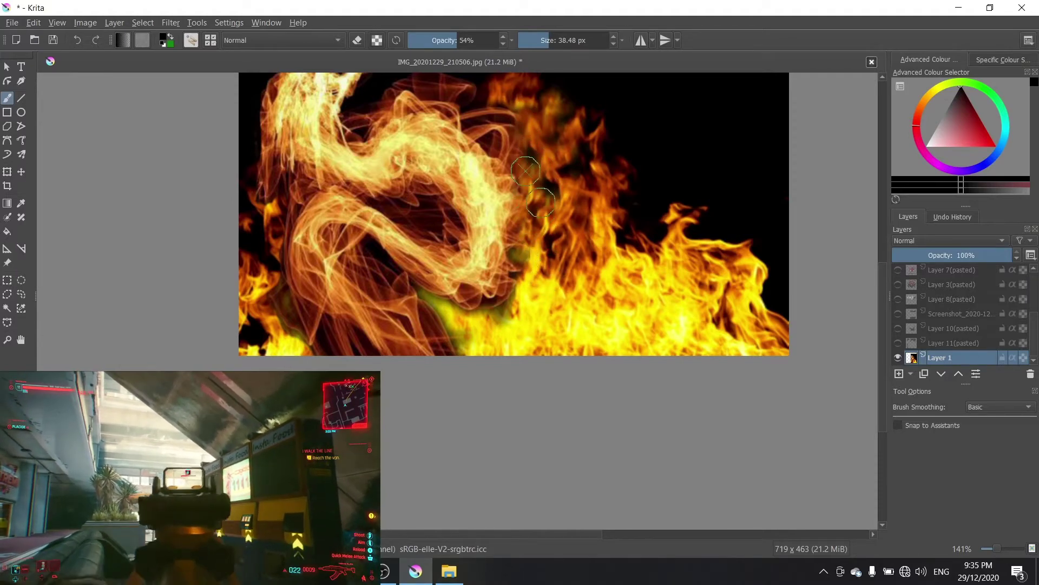
Step: Clone flames over the dragon's lower end to blend it into the fire, enlarging the clone brush to 77.08 px
mouse_move(587, 224)
mouse_down()
mouse_move(666, 359)
mouse_move(686, 279)
mouse_up()
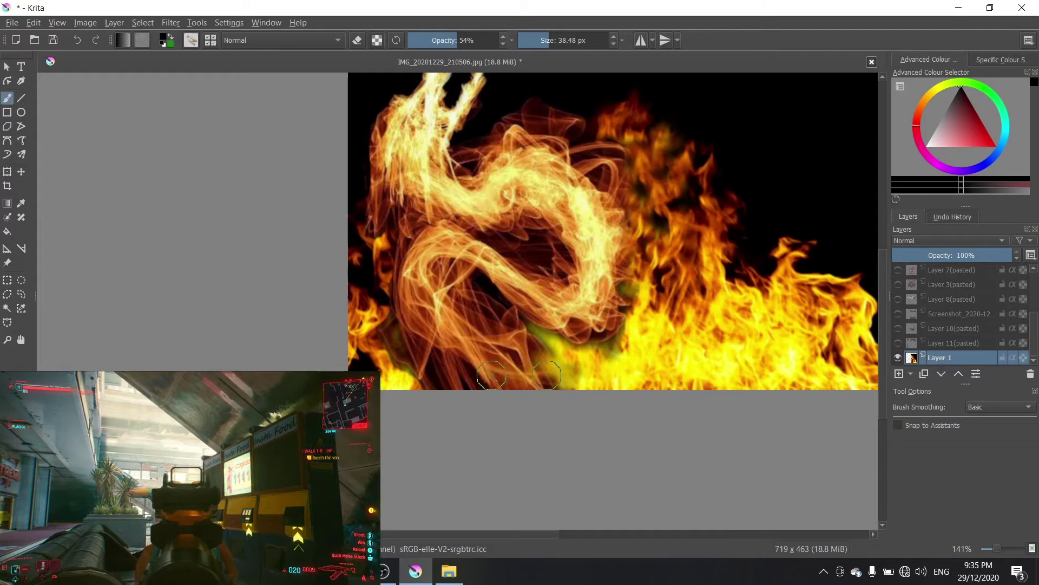
shift+drag(705, 362, 734, 362)
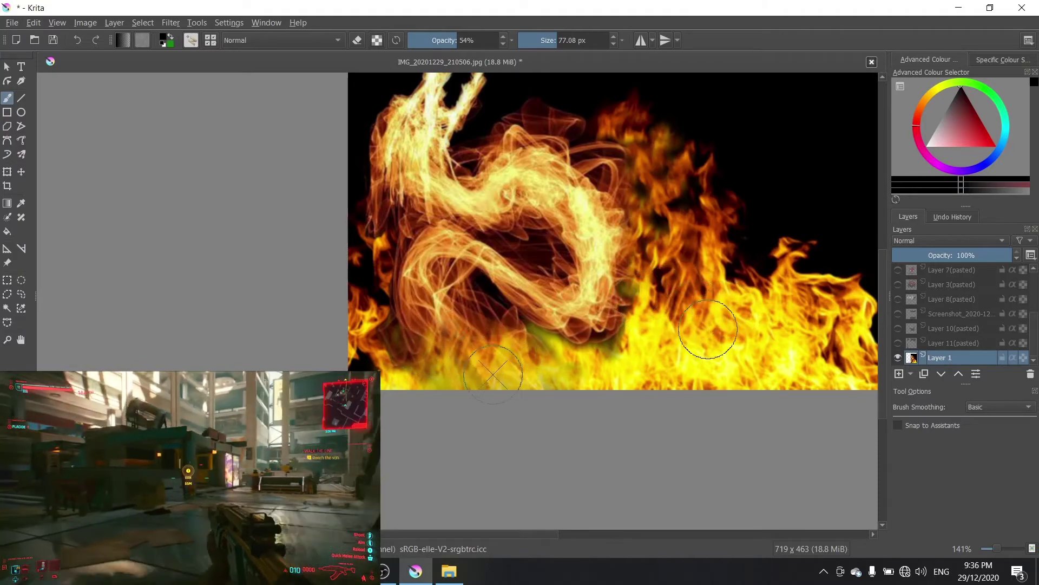
scroll(635, 329, down, 1)
scroll(682, 303, up, 1)
drag(682, 304, 733, 405)
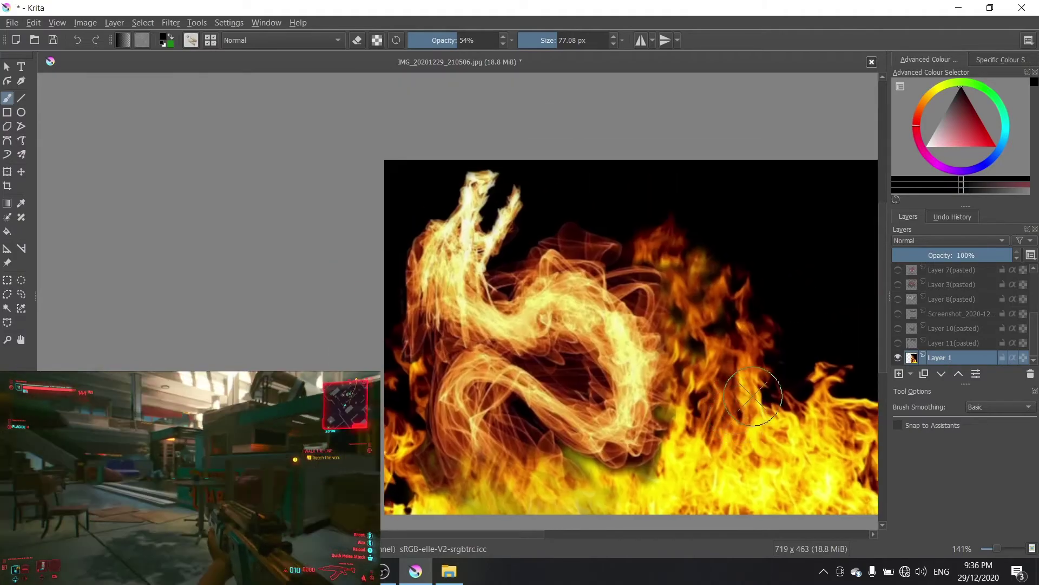
scroll(860, 223, down, 1)
scroll(852, 230, up, 1)
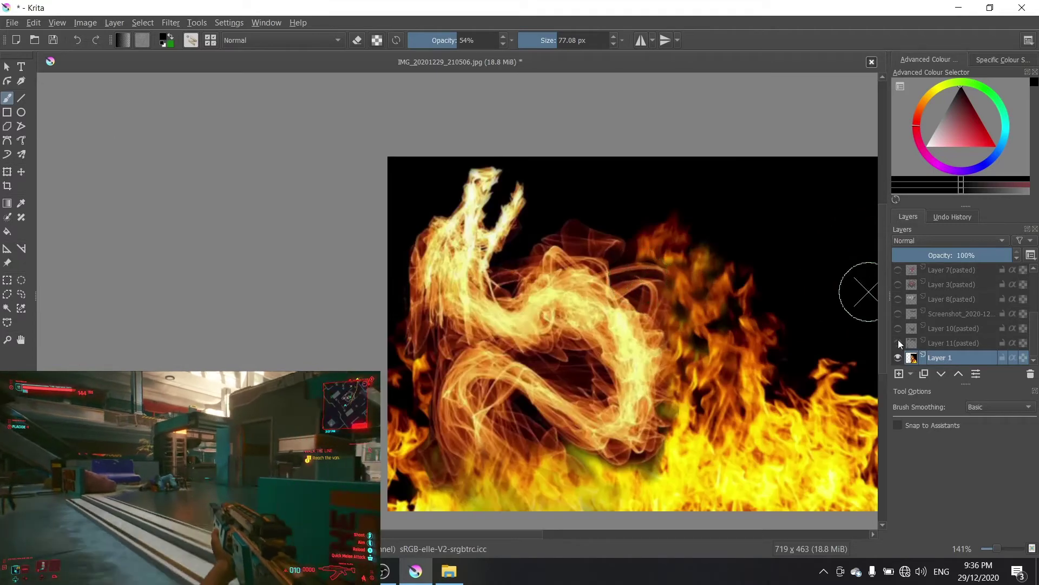
Step: Show the samurai mask, logo and title layers again to check the composition over the blended dragon
click(898, 284)
click(897, 270)
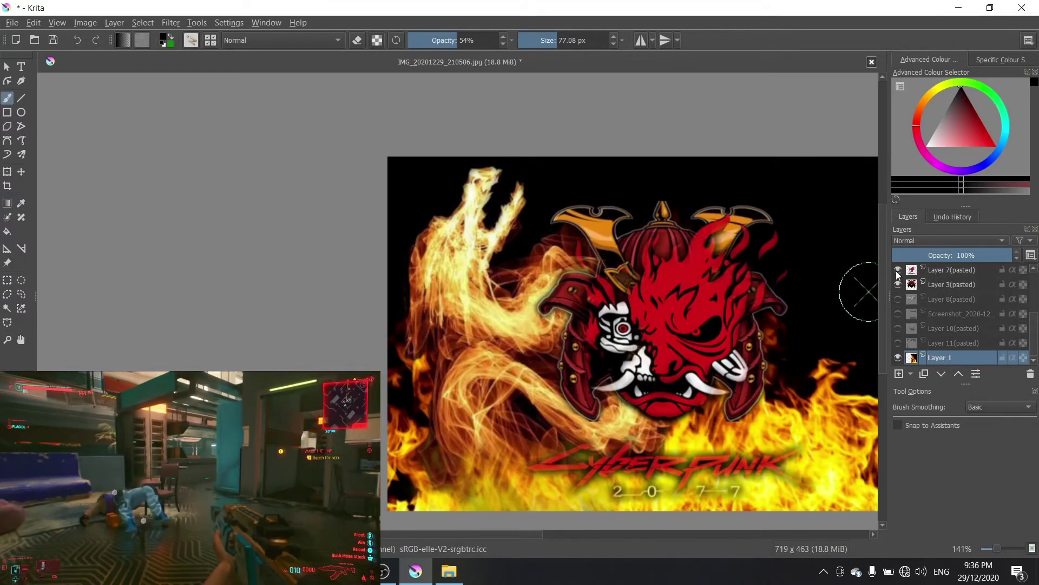
scroll(896, 300, up, 1)
click(898, 341)
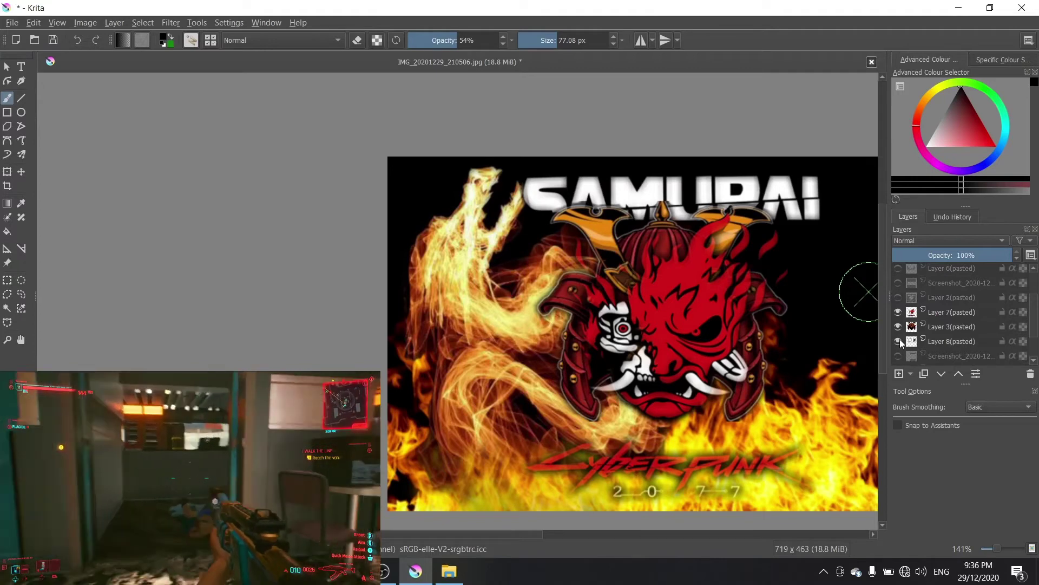
drag(809, 304, 743, 294)
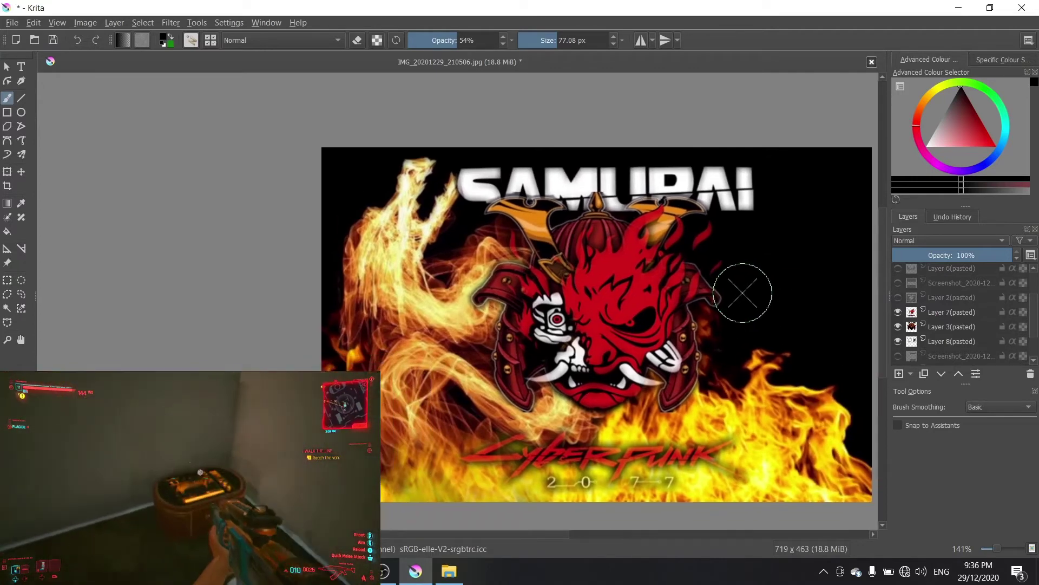
Step: Hide the logo, mask and title layers so the newly added dragon screenshot is shown alone
mouse_move(893, 299)
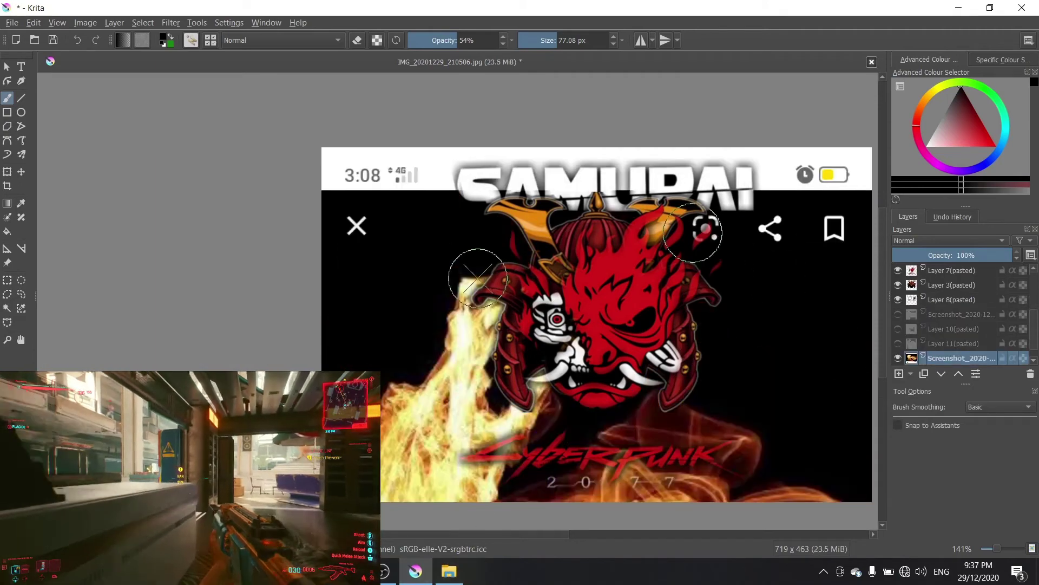
click(898, 270)
click(898, 285)
click(899, 300)
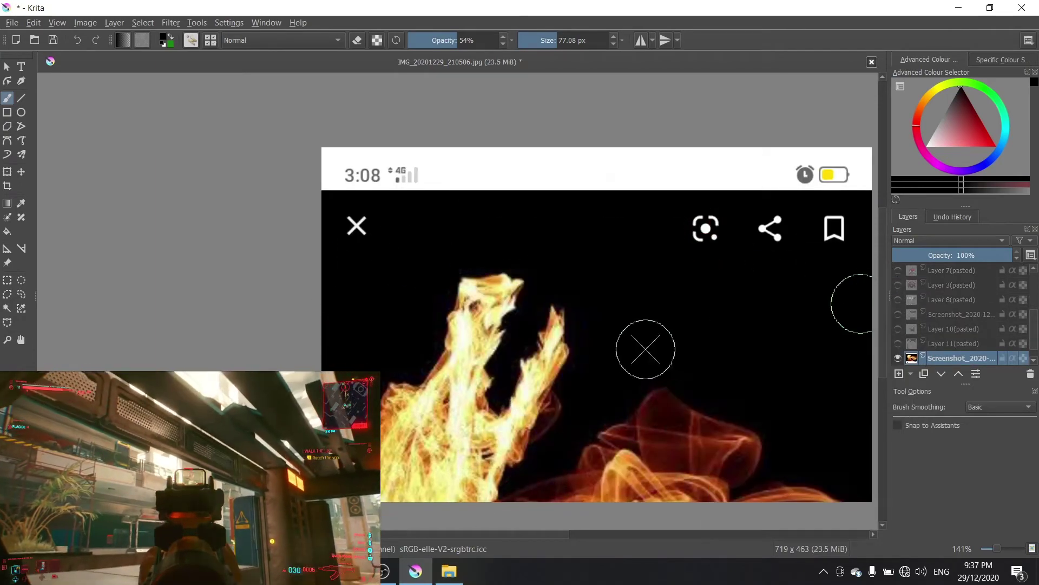
Step: Scale the dragon screenshot down to about the canvas height and place it to the right of the merged dragon
scroll(645, 350, up, 1)
scroll(282, 306, down, 1)
click(21, 172)
drag(463, 376, 444, 165)
click(7, 172)
scroll(455, 303, down, 4)
drag(396, 214, 436, 326)
drag(485, 398, 480, 305)
scroll(288, 255, up, 4)
drag(547, 335, 328, 300)
Step: Hide Layer 1 to isolate the dragon screenshot and try rectangular and contiguous selections on it
click(7, 280)
drag(500, 266, 443, 259)
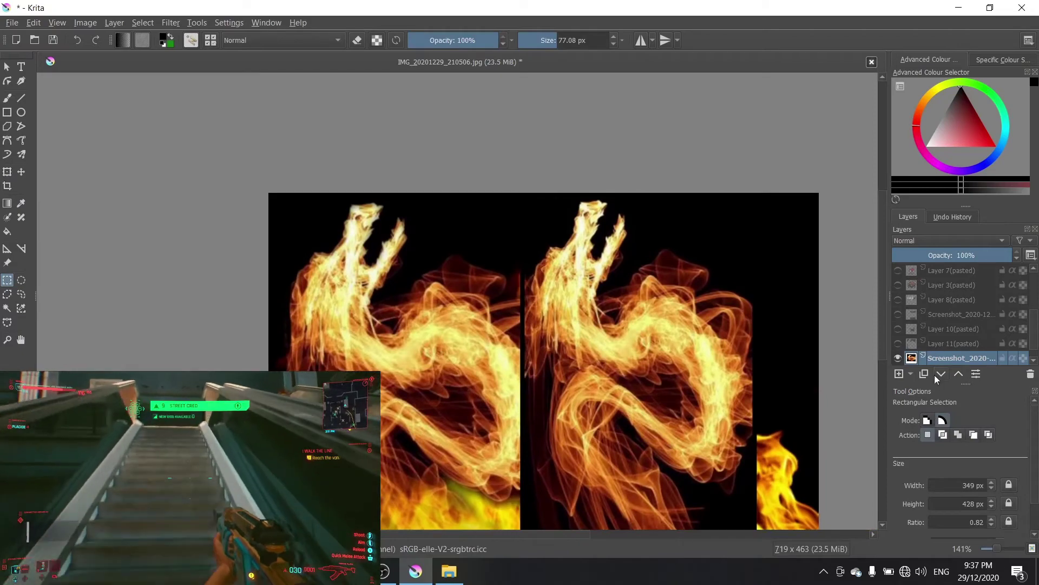
scroll(920, 346, down, 1)
click(898, 357)
drag(525, 196, 754, 429)
drag(716, 285, 673, 371)
click(7, 308)
click(104, 323)
click(21, 171)
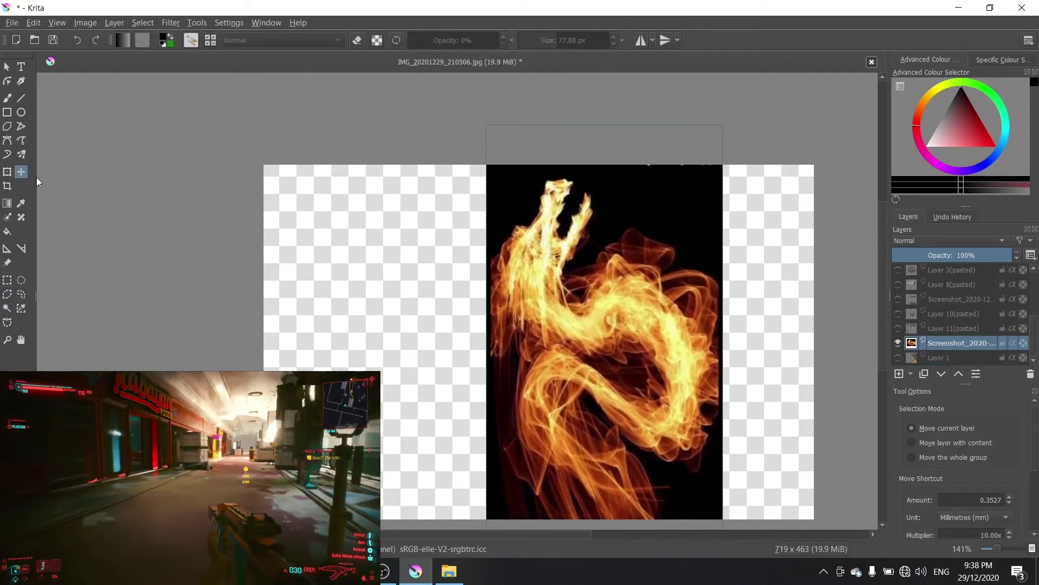
Step: Copy a 305 × 452 px rectangle of the dragon screenshot onto a new layer and hide the original screenshot layer
click(7, 280)
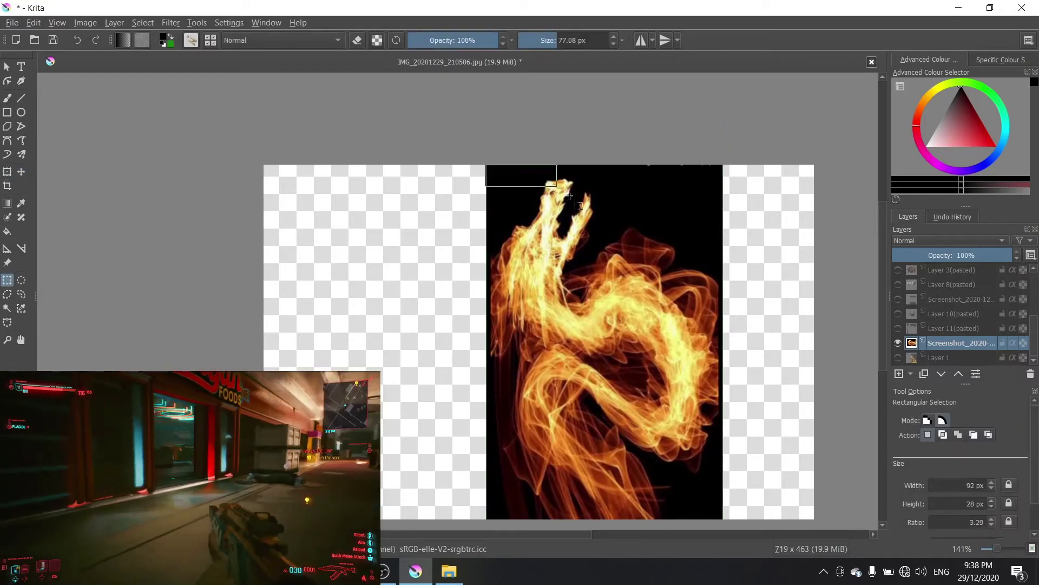
drag(475, 144, 486, 164)
drag(640, 273, 720, 516)
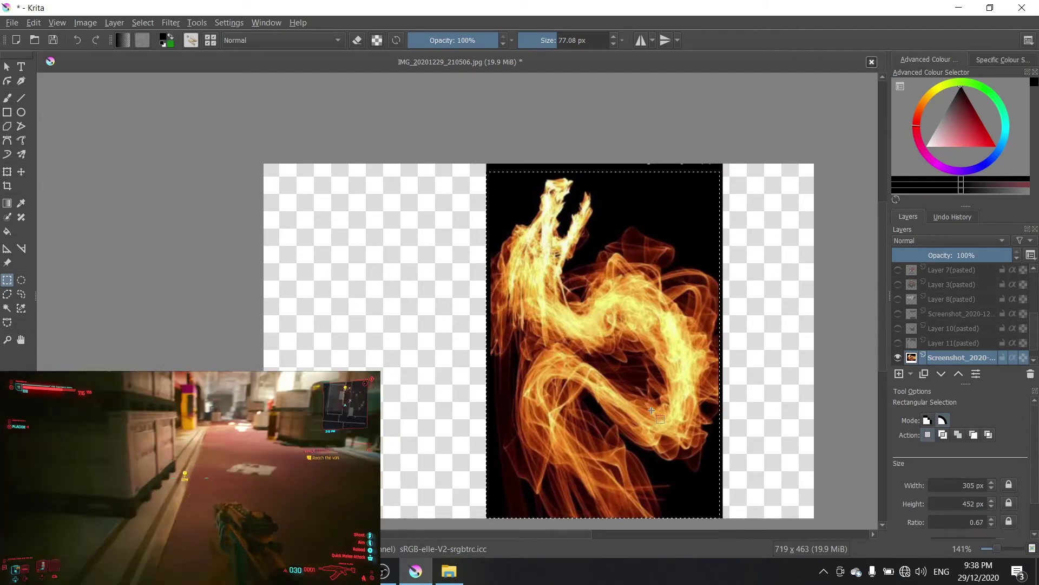
scroll(900, 356, down, 1)
click(897, 342)
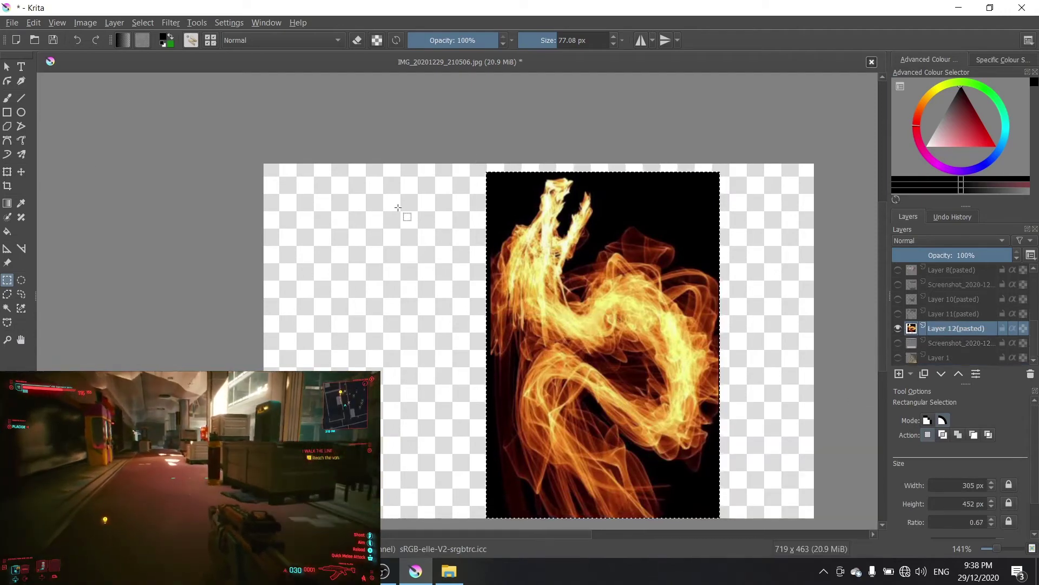
Step: Select the black background around the copied dragon by contiguous area, cut it to a new layer and hide that layer
click(9, 311)
click(627, 210)
right_click(627, 210)
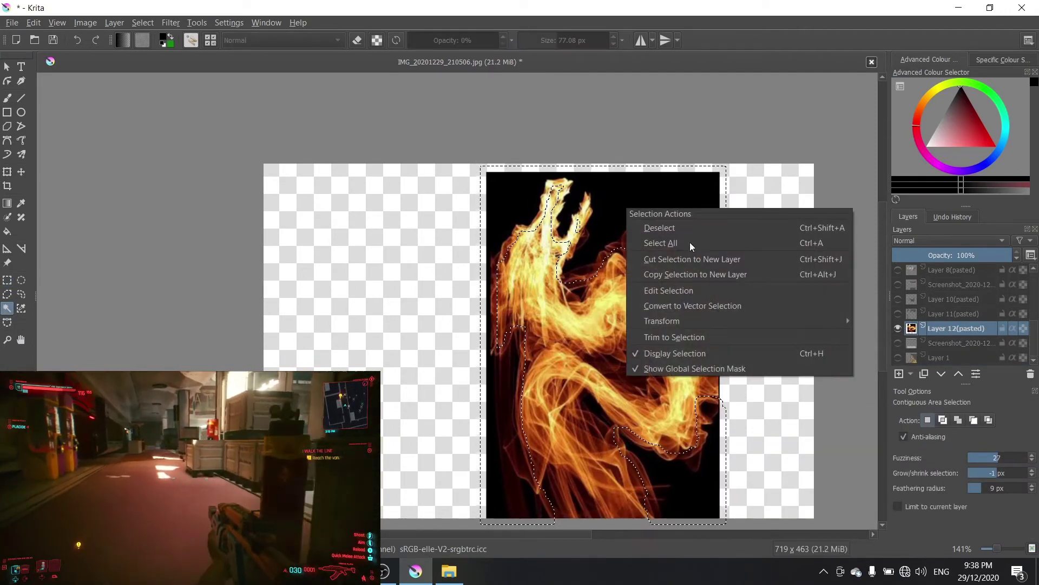
click(731, 260)
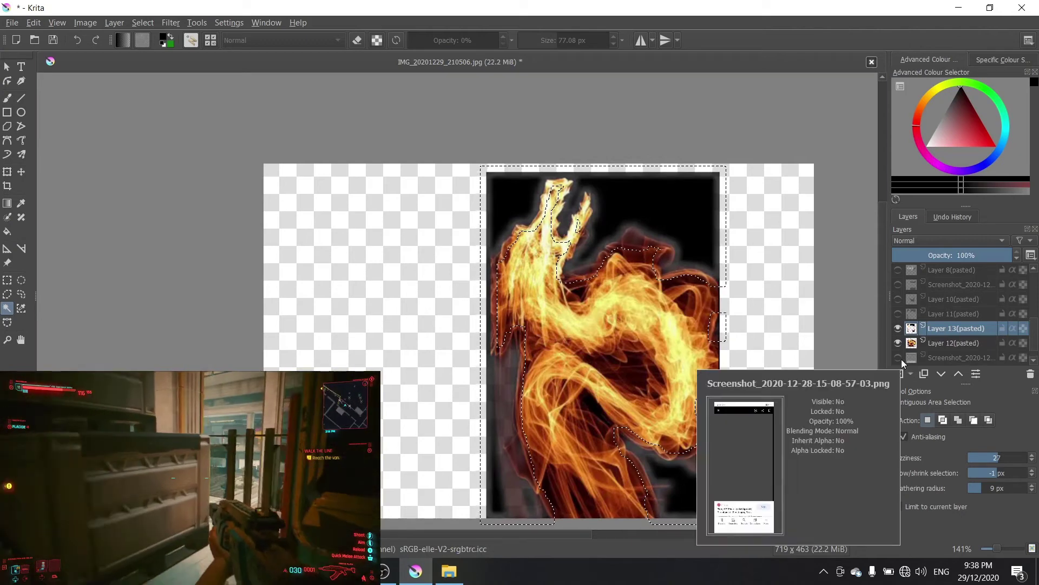
click(898, 328)
Step: Set up an eraser brush at about 70 px and 100% opacity and start erasing the dark fringe above the dragon on Layer 12
click(7, 98)
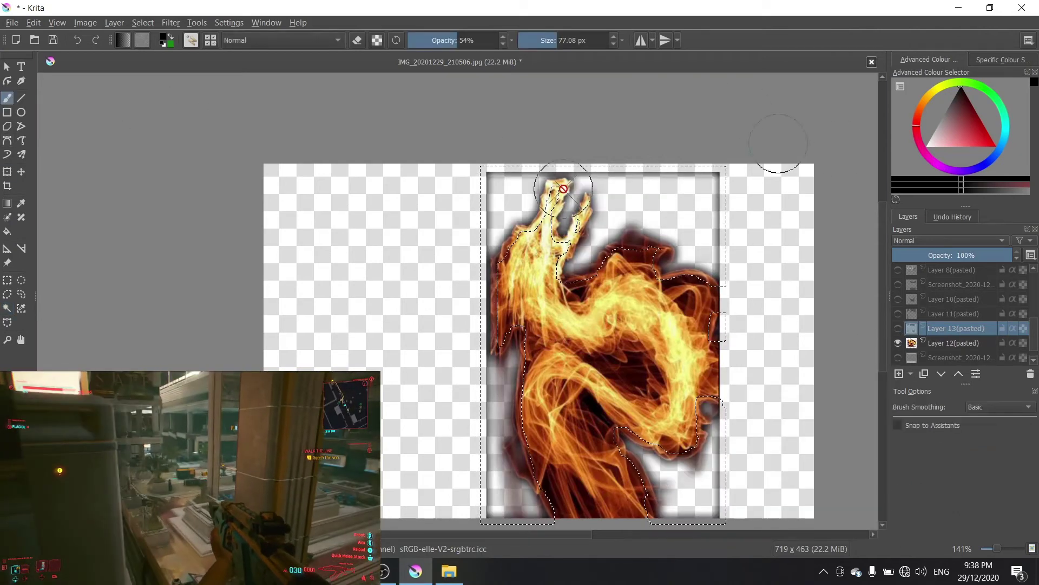
click(210, 40)
scroll(248, 126, up, 5)
click(227, 86)
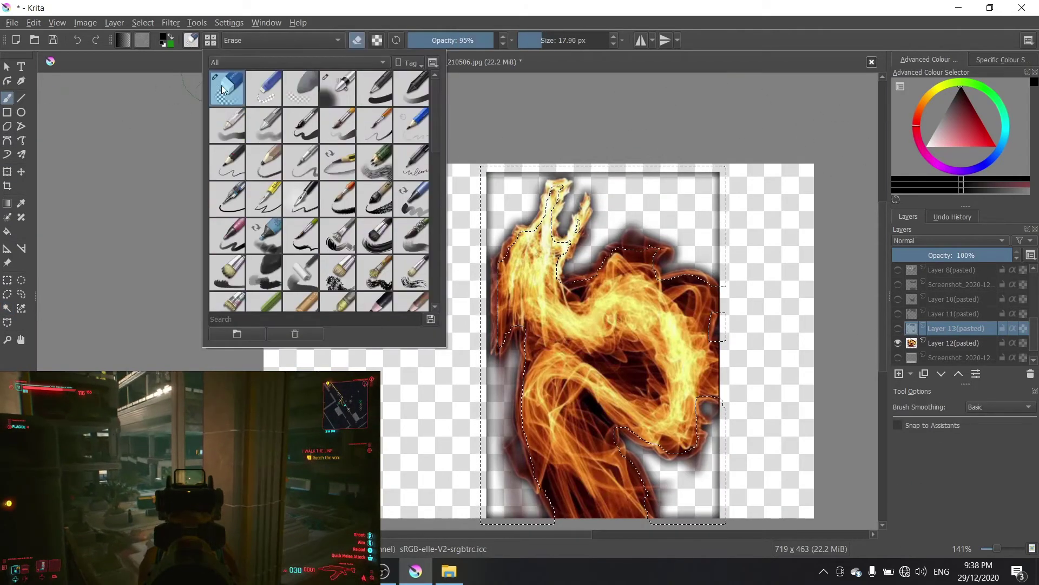
click(610, 172)
click(920, 341)
drag(640, 151, 668, 151)
mouse_move(623, 172)
mouse_down()
mouse_move(661, 181)
mouse_move(622, 172)
mouse_move(726, 227)
mouse_move(698, 172)
mouse_up()
click(498, 41)
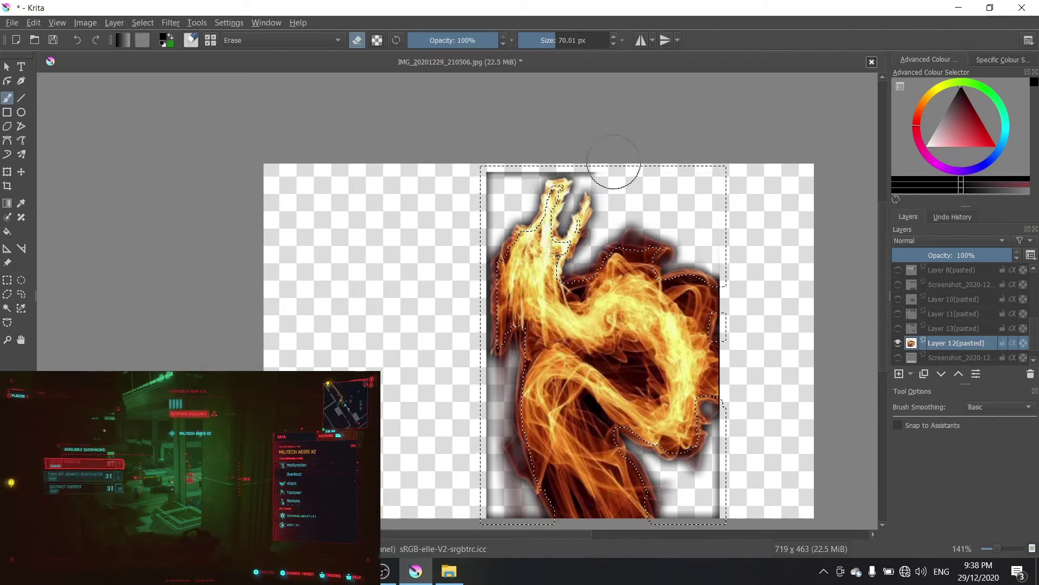
Step: Erase the remaining dark edges around the dragon cut-out, clear the selection and show Layer 1 behind it
mouse_move(468, 267)
mouse_down()
mouse_move(495, 487)
mouse_move(474, 418)
mouse_move(642, 427)
mouse_move(479, 343)
mouse_move(657, 399)
mouse_move(701, 397)
mouse_move(664, 413)
mouse_move(703, 338)
mouse_move(714, 213)
mouse_move(682, 166)
mouse_move(564, 127)
mouse_move(740, 174)
mouse_up()
key(ctrl+shift+a)
click(7, 308)
click(7, 98)
drag(374, 98, 343, 215)
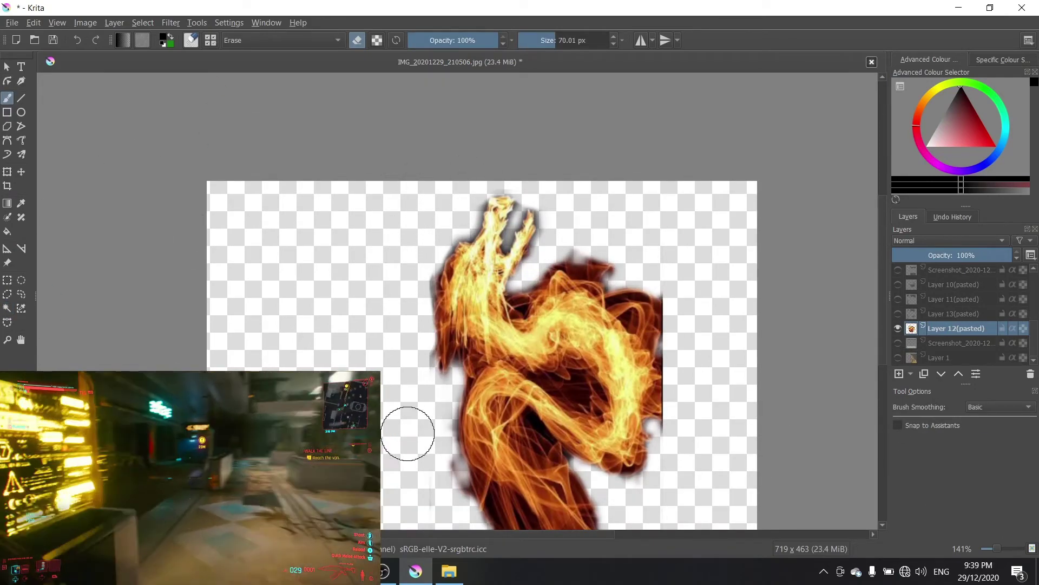
scroll(409, 429, down, 2)
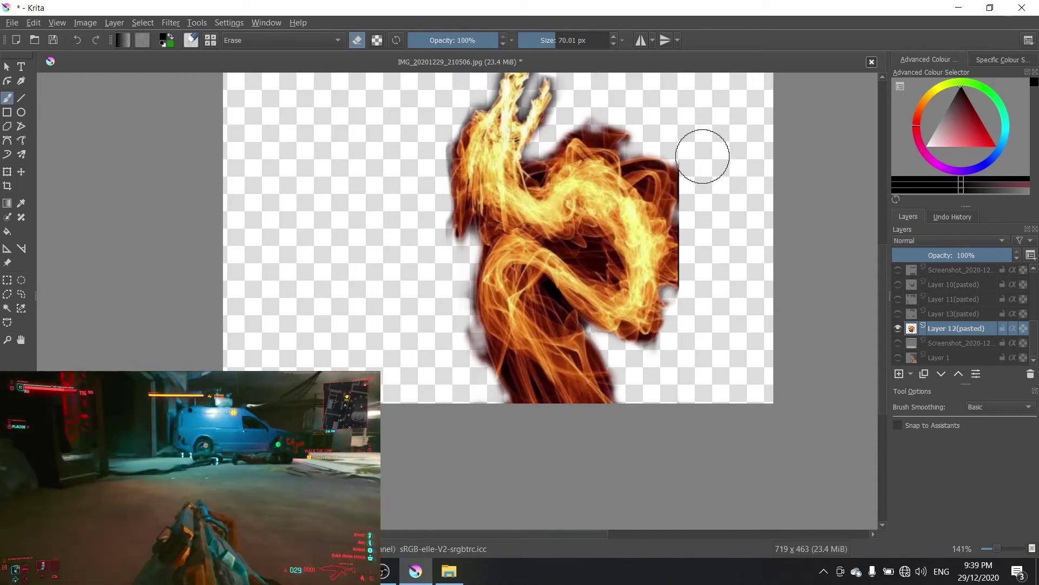
click(900, 357)
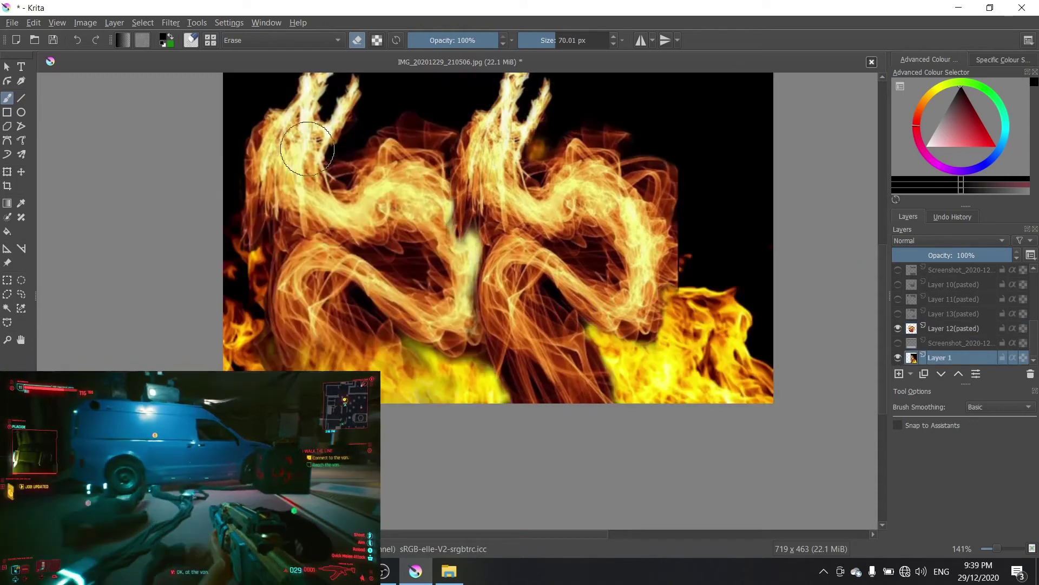
click(21, 172)
drag(562, 235, 587, 237)
click(77, 40)
Step: Mirror the dragon cut-out horizontally, fit it against the left dragon at the canvas centre and widen it slightly
click(918, 331)
key(ctrl+t)
drag(661, 226, 545, 317)
mouse_move(416, 490)
mouse_down()
mouse_move(416, 537)
mouse_move(424, 491)
mouse_up()
drag(287, 317, 800, 311)
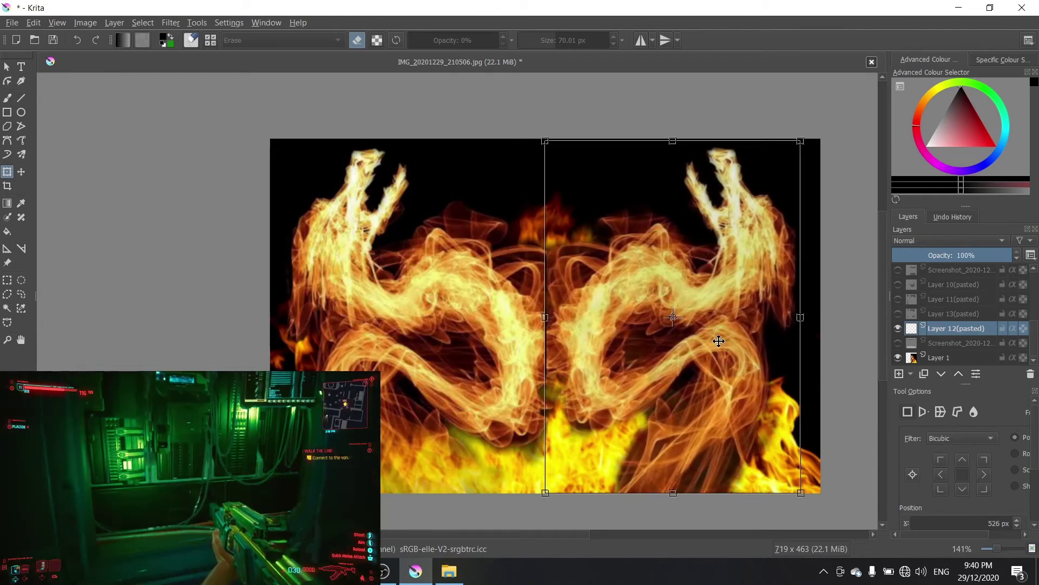
drag(801, 316, 811, 314)
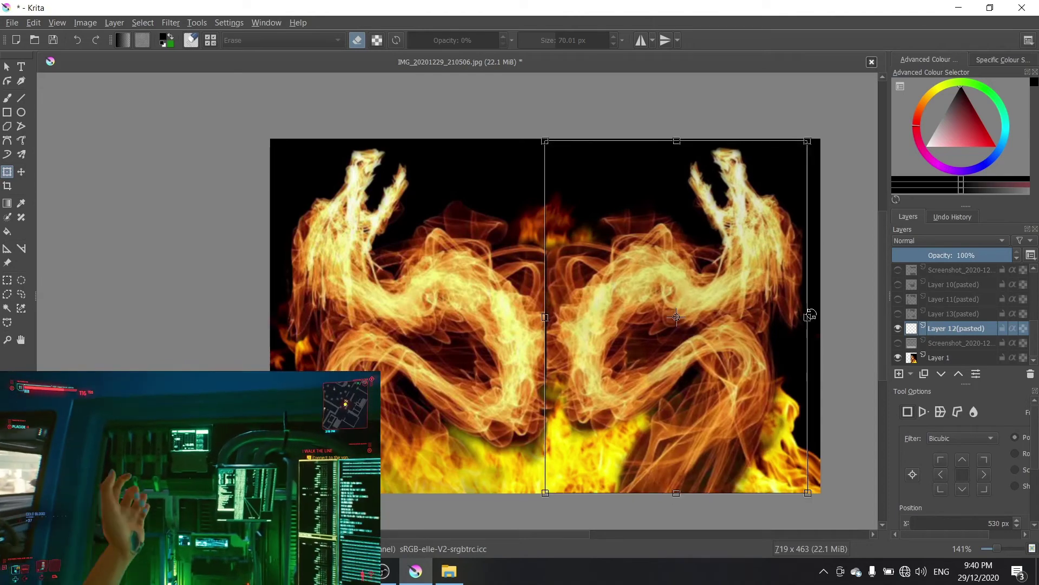
key(b)
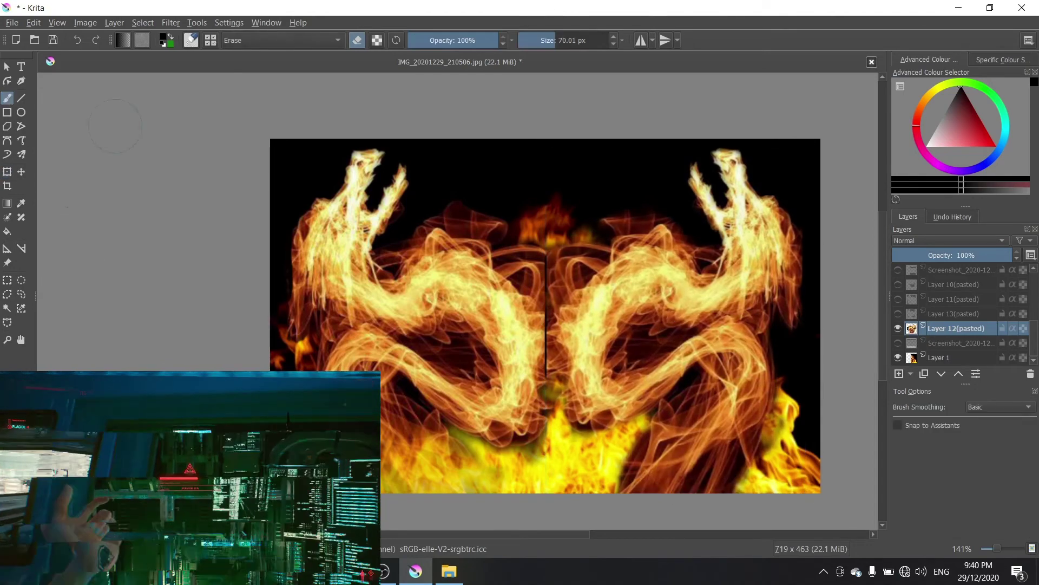
Step: Merge the mirrored dragon layer down into Layer 1 with the Smart merge strategy
right_click(914, 330)
click(893, 142)
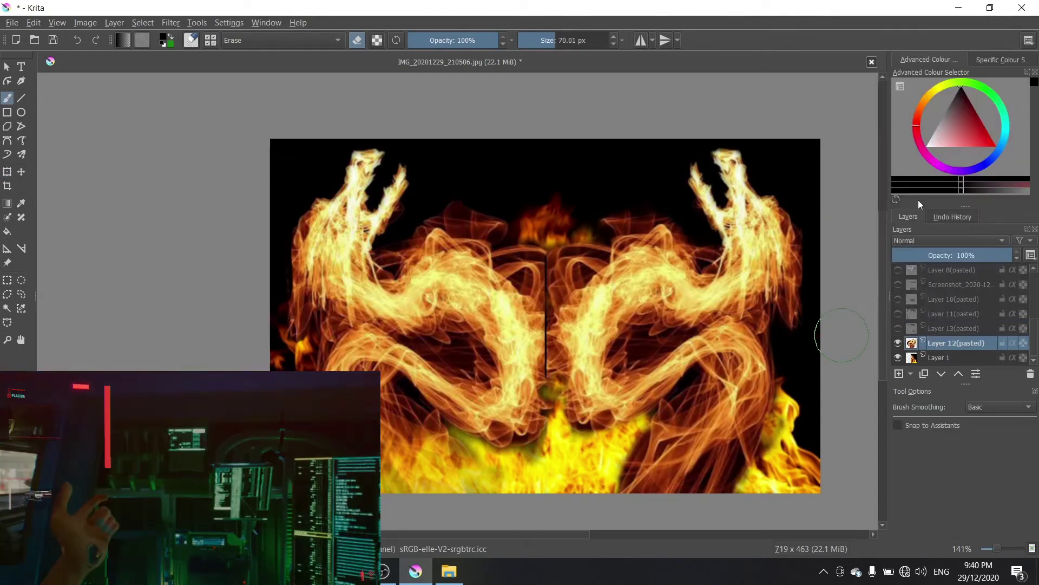
right_click(914, 344)
click(894, 152)
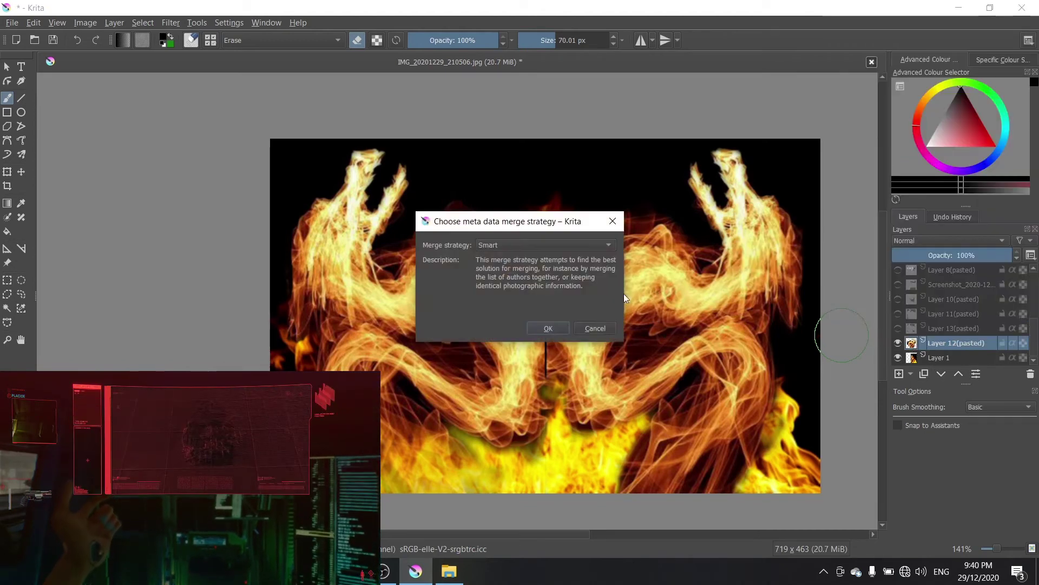
click(564, 323)
Step: Show Layer 3, Layer 7 and Layer 8 to check the composition over the two dragons, and hide them again
scroll(900, 311, up, 1)
click(899, 311)
click(898, 297)
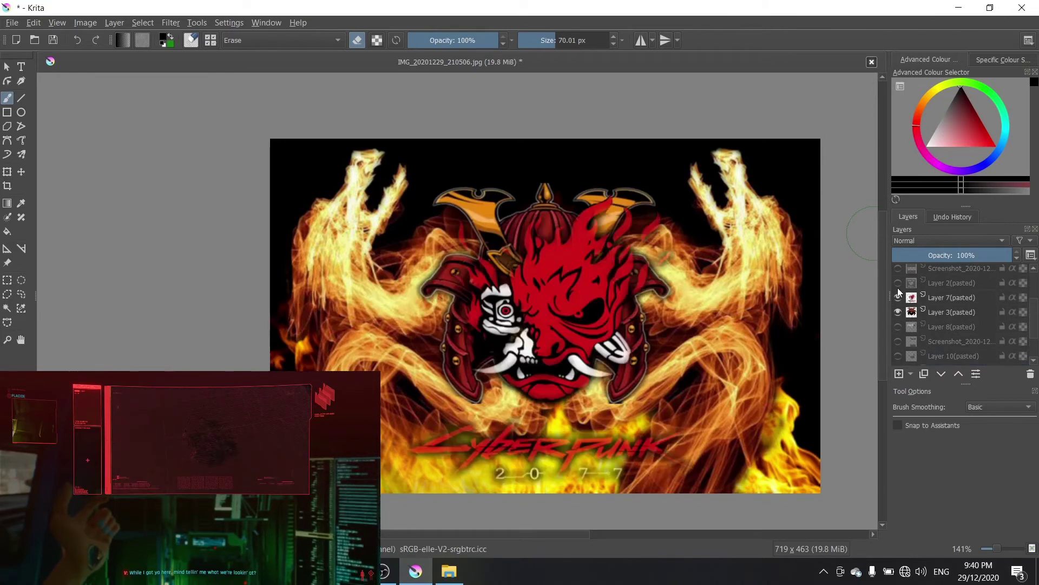
click(897, 326)
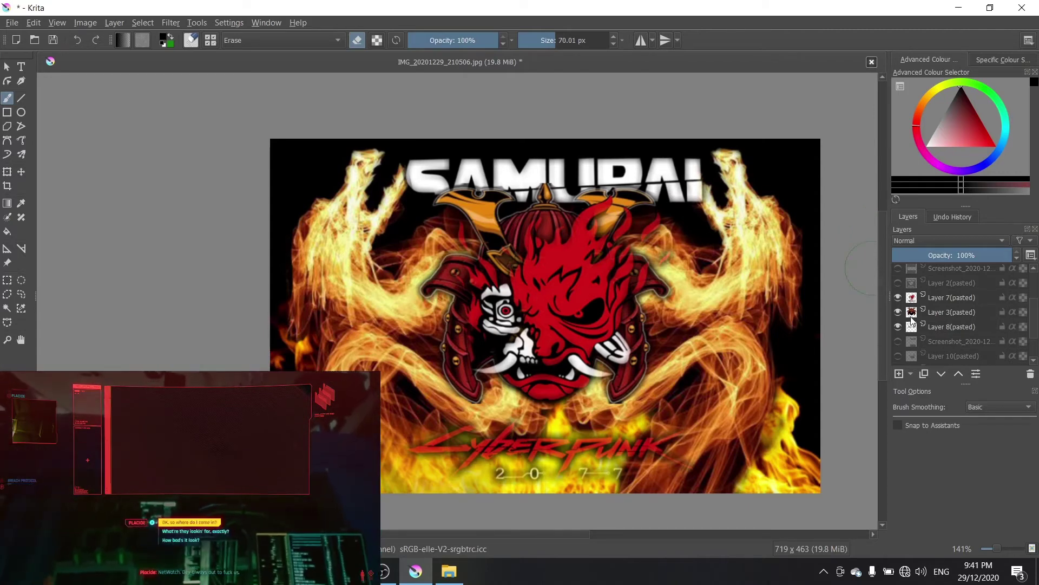
mouse_move(911, 318)
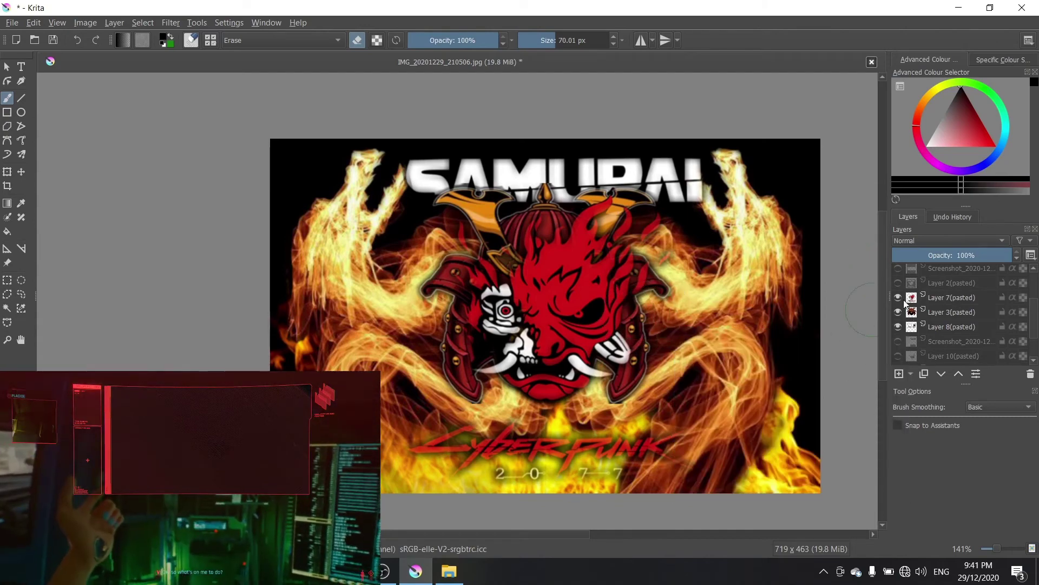
click(898, 297)
click(898, 312)
click(898, 326)
scroll(942, 343, down, 1)
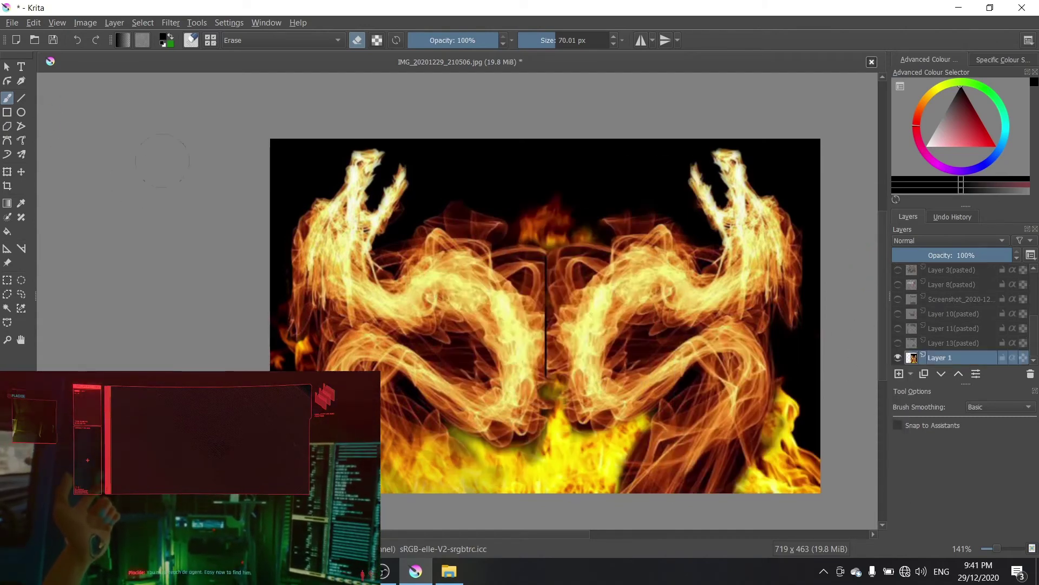
Step: Clone flames over the lower parts of the dragons on Layer 1 with a 77.08 px clone brush at 54% opacity
click(210, 40)
scroll(314, 196, down, 6)
scroll(325, 217, up, 3)
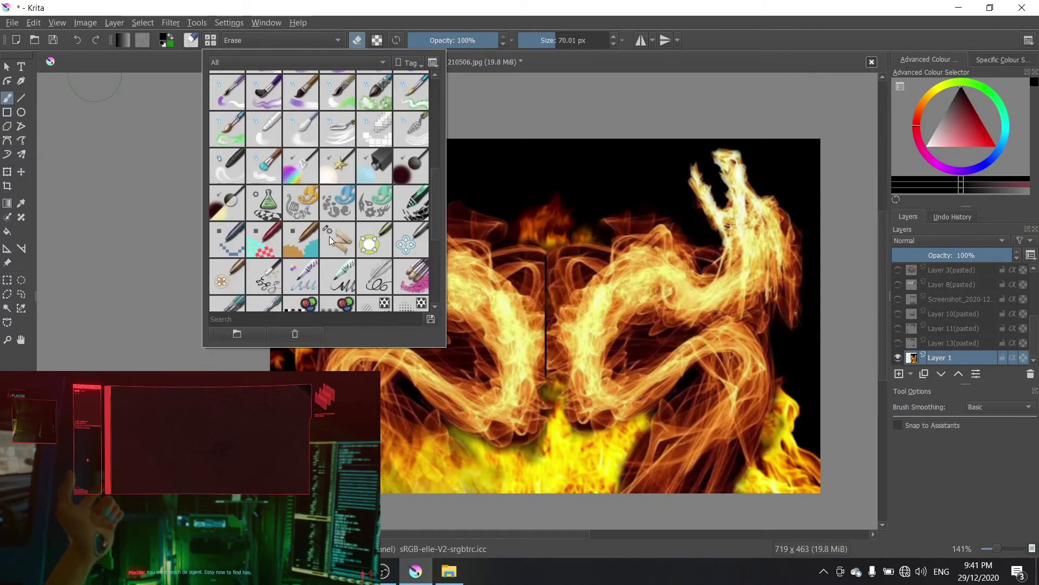
click(329, 237)
drag(554, 333, 590, 275)
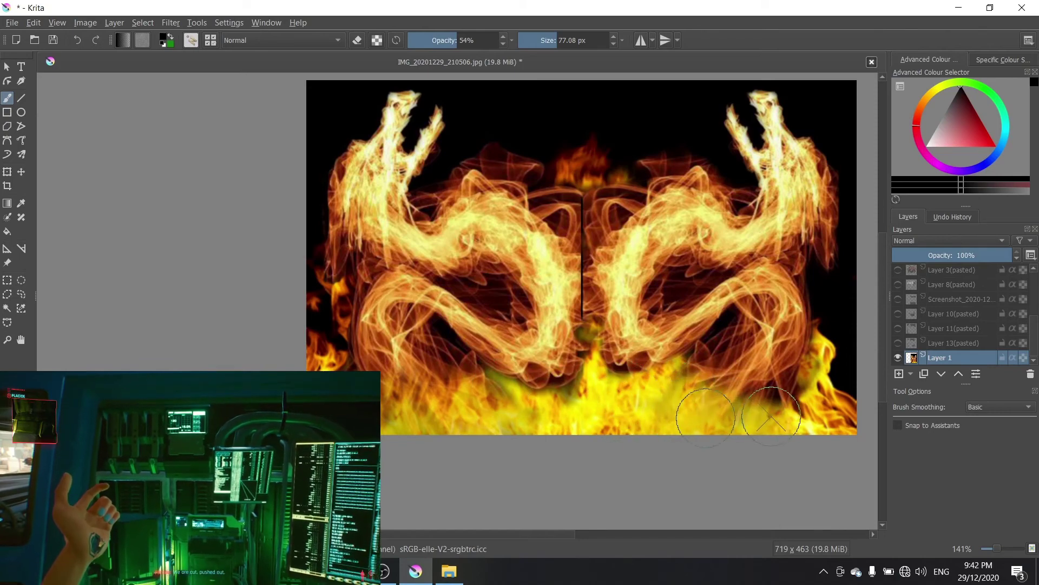
drag(853, 355, 838, 403)
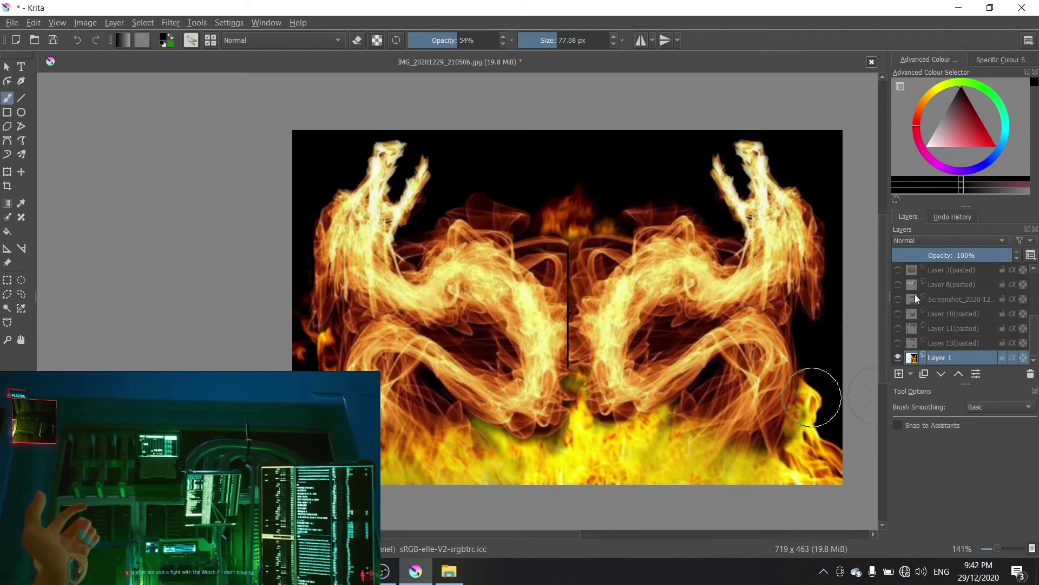
Step: Show the mask, logo and SAMURAI title layers (Layer 3, Layer 7 and Layer 8) over the fire dragons
click(899, 269)
scroll(918, 275, up, 1)
click(898, 296)
click(898, 326)
mouse_move(914, 326)
mouse_down()
mouse_move(914, 283)
mouse_move(917, 337)
mouse_up()
Step: Clear the hidden screenshot and the hidden Layer 10, Layer 11 and Layer 13 out of the stack between Layer 8 and Layer 1
scroll(914, 304, down, 1)
right_click(908, 301)
click(910, 99)
right_click(909, 314)
click(910, 100)
right_click(910, 327)
click(910, 136)
right_click(942, 280)
click(901, 136)
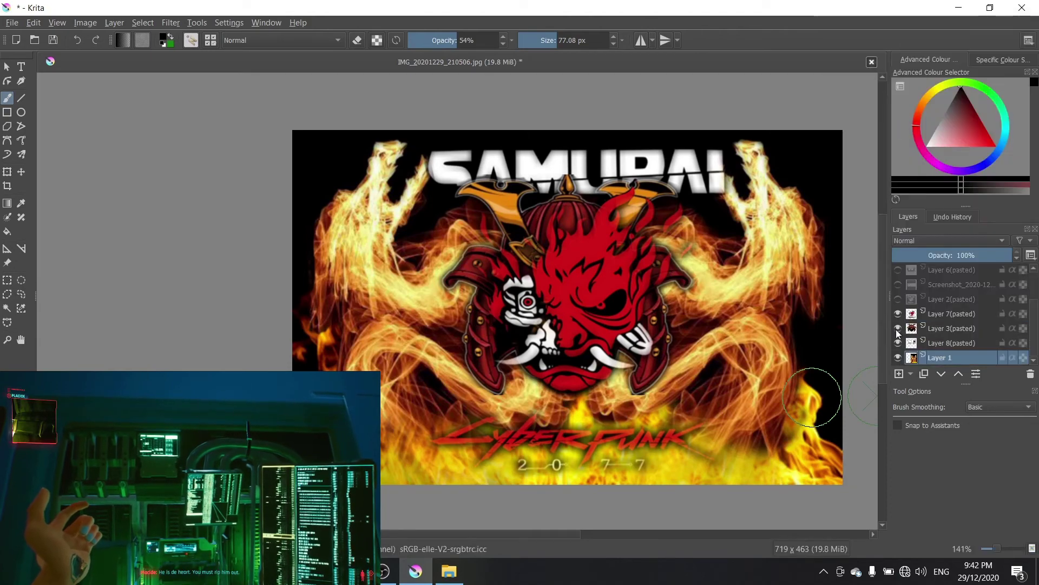
Step: Merge Layer 8, Layer 3 and Layer 7 one after another down into Layer 1 with the Smart merge strategy
right_click(914, 347)
click(901, 159)
key(Return)
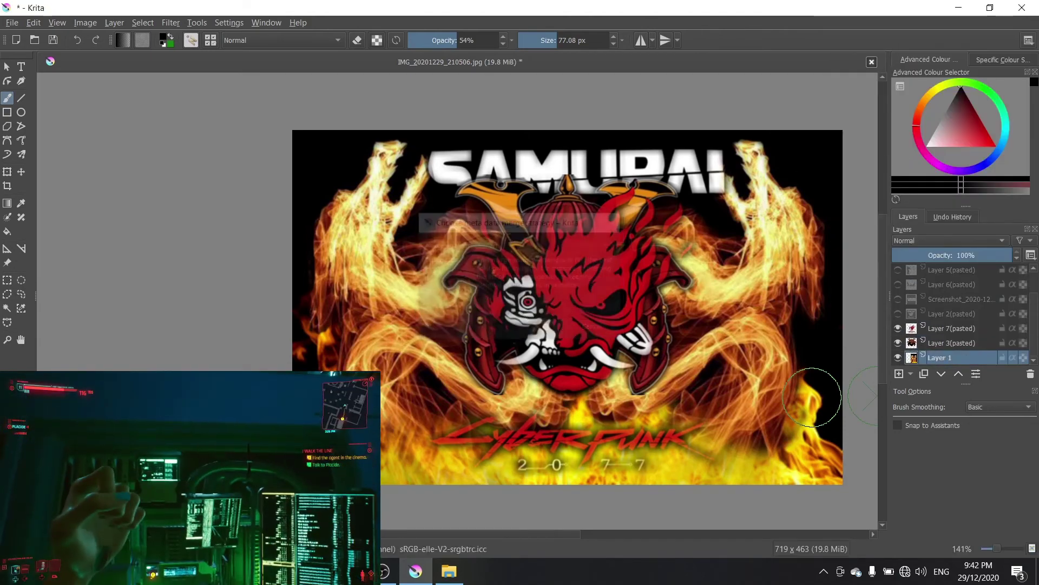
right_click(918, 343)
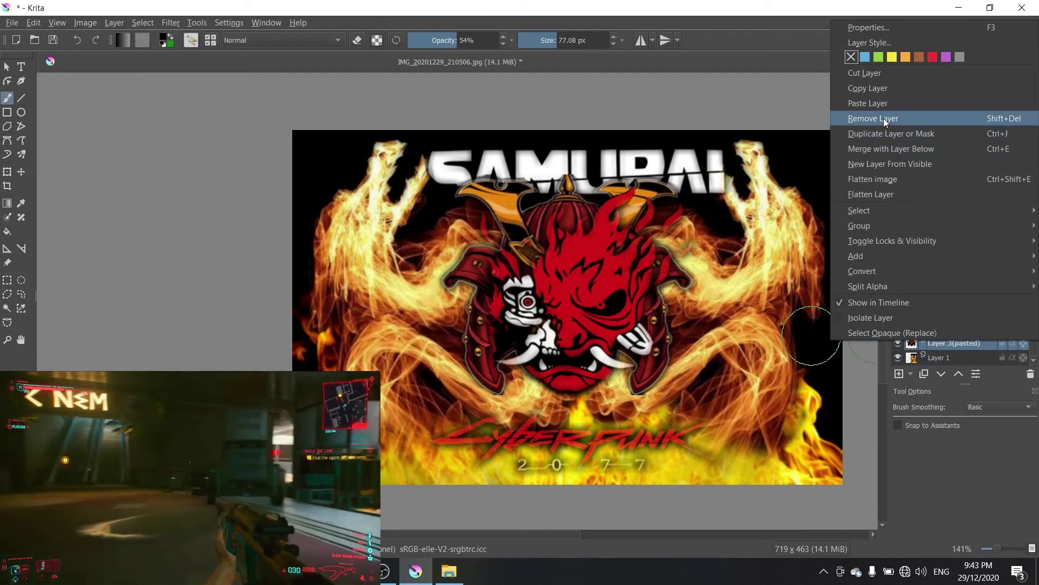
click(888, 150)
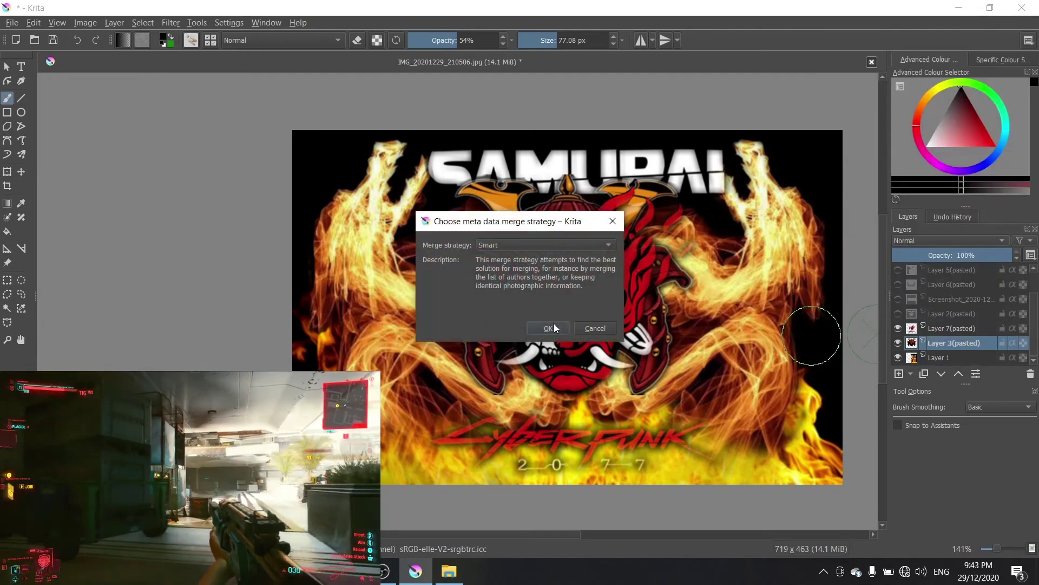
key(Return)
right_click(918, 341)
click(884, 156)
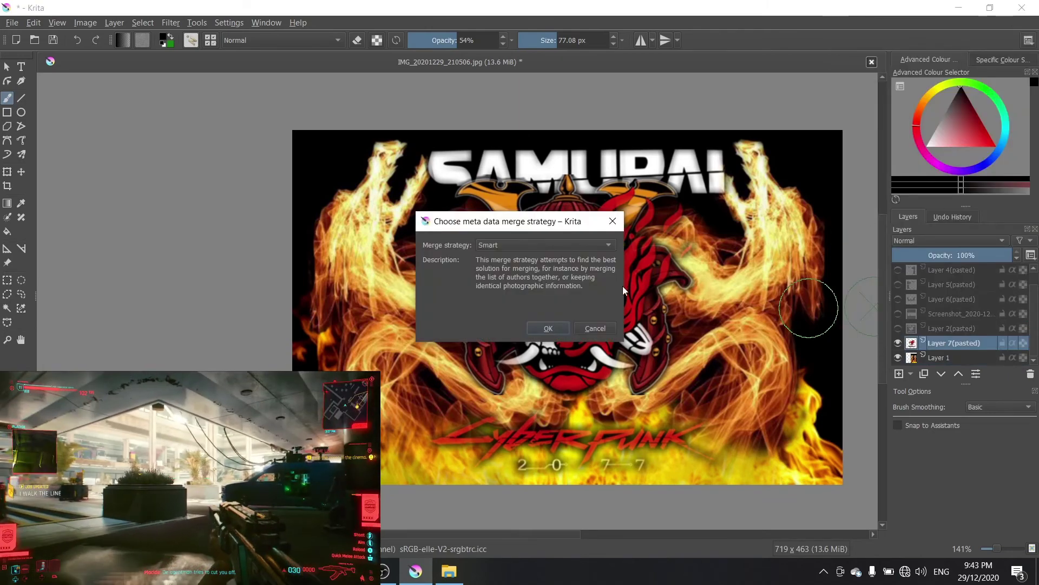
key(Return)
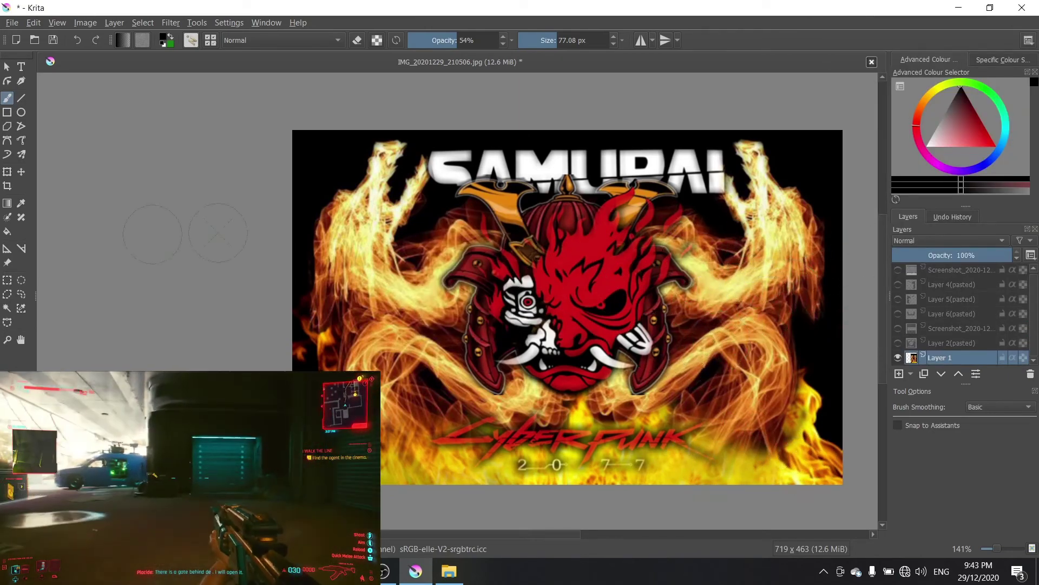
Step: Select the red face of the samurai logo by contiguous area and paint inside it in red with a 39.77 px brush
click(8, 307)
click(584, 281)
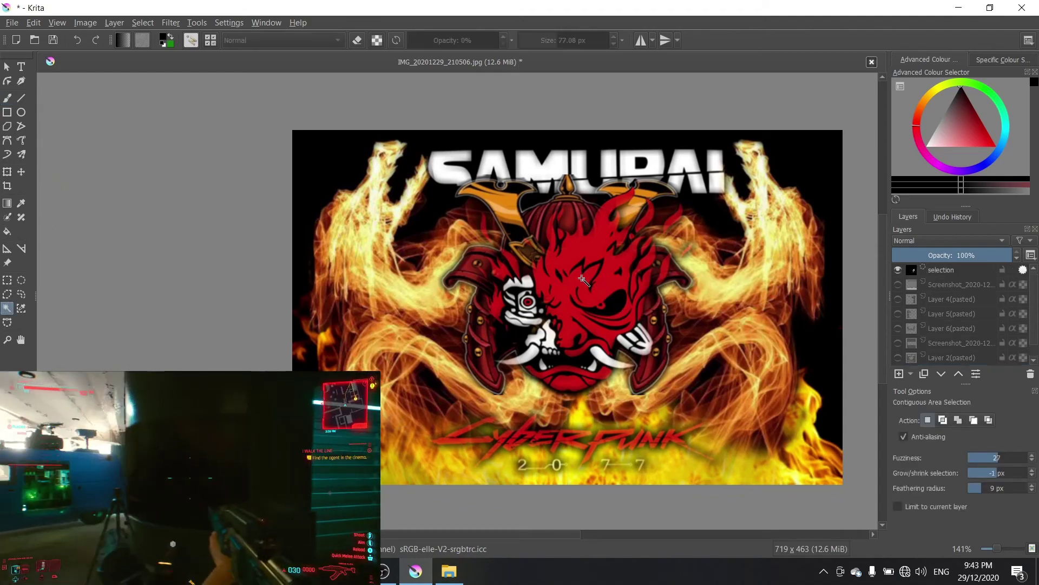
click(6, 98)
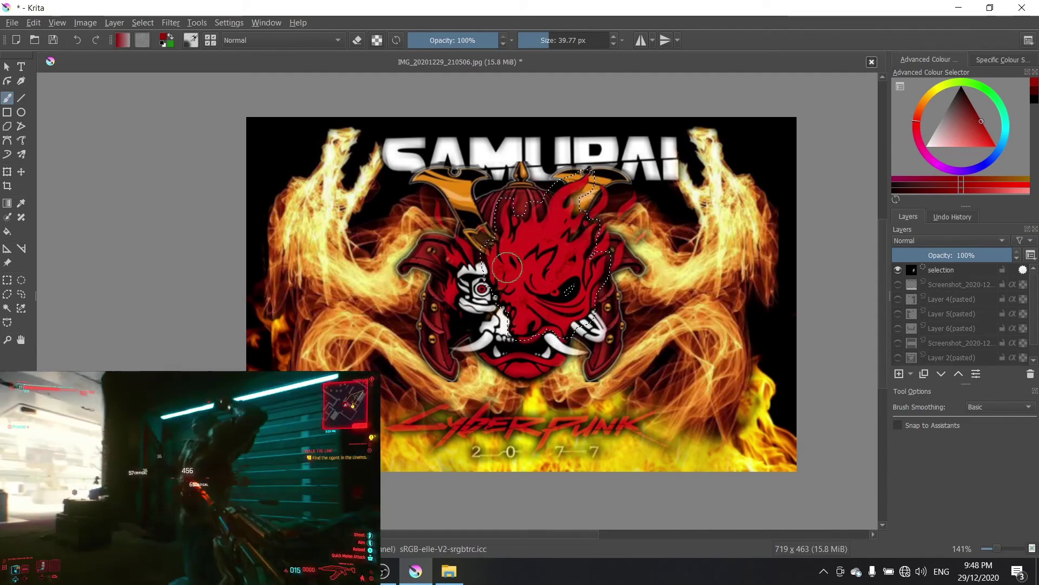
Step: Select the logo's lower lip and the dark gap beside its upper flame by contiguous area, painting inside each in red with the 39.77 px brush
click(7, 308)
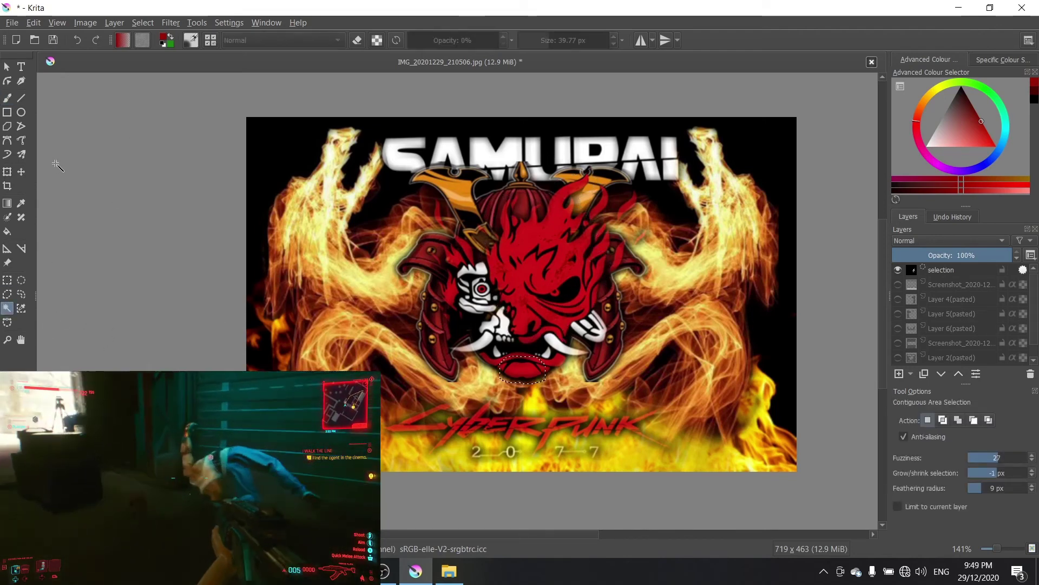
click(7, 100)
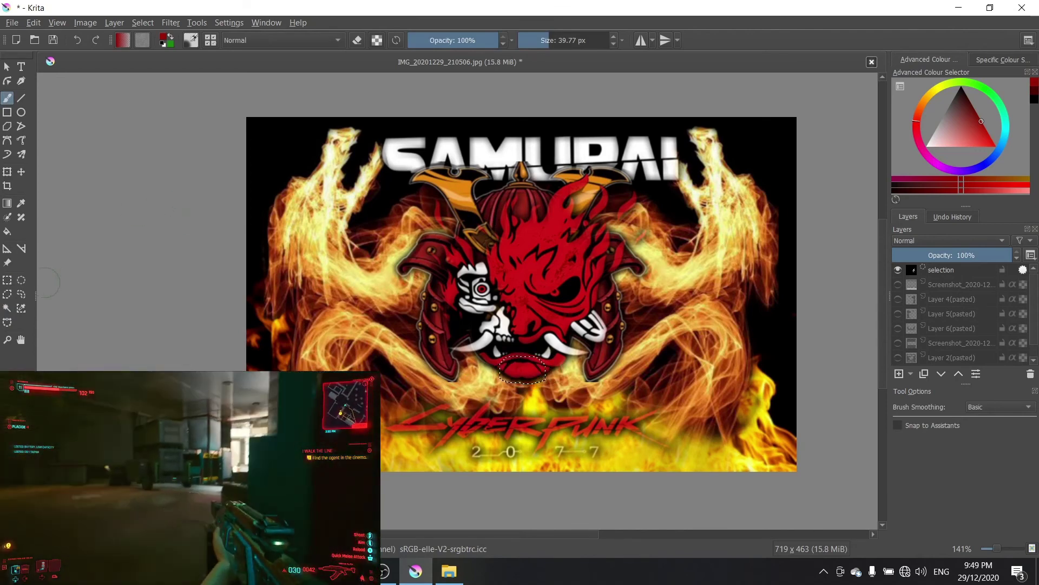
click(8, 308)
click(598, 203)
key(b)
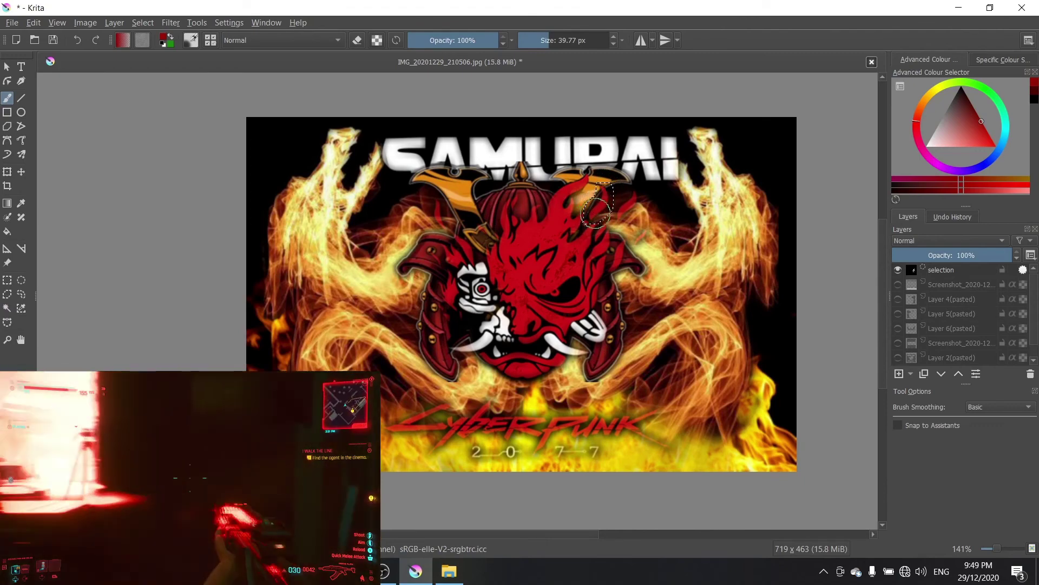
Step: Select the two white tusks and the exposed jawbone between them by contiguous area and brush red shading inside each selection
click(9, 307)
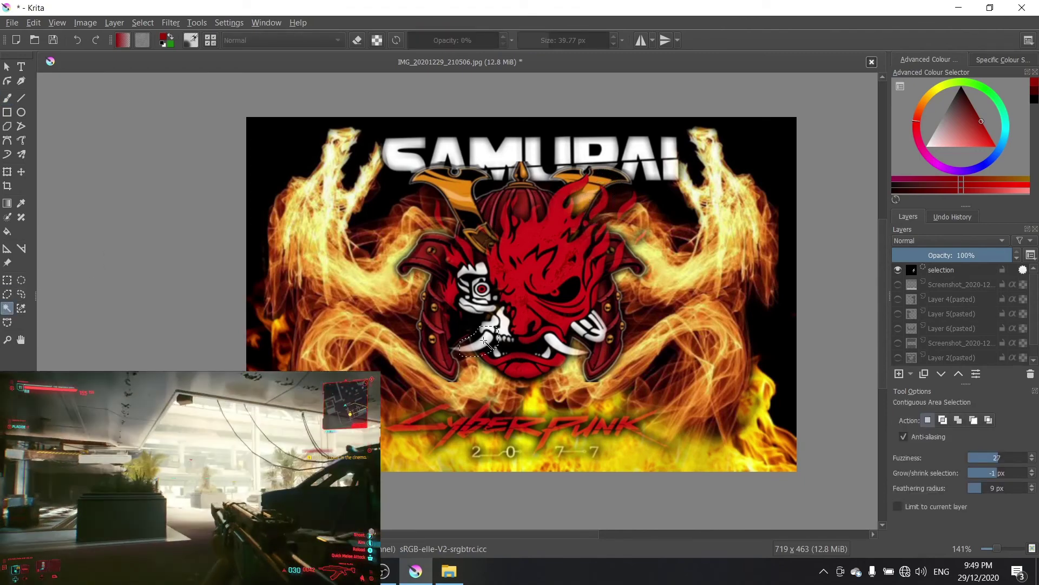
click(6, 97)
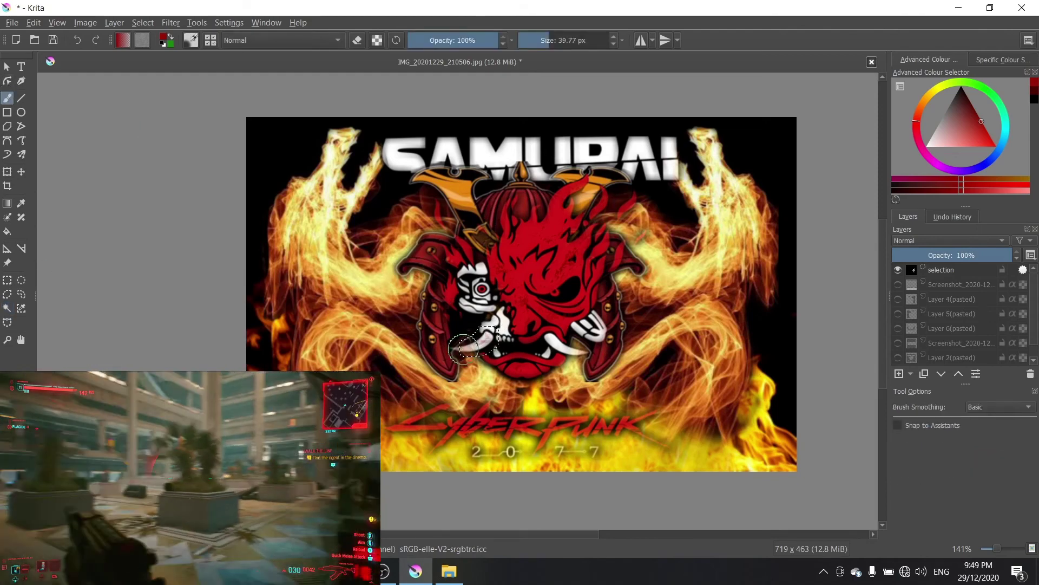
click(8, 309)
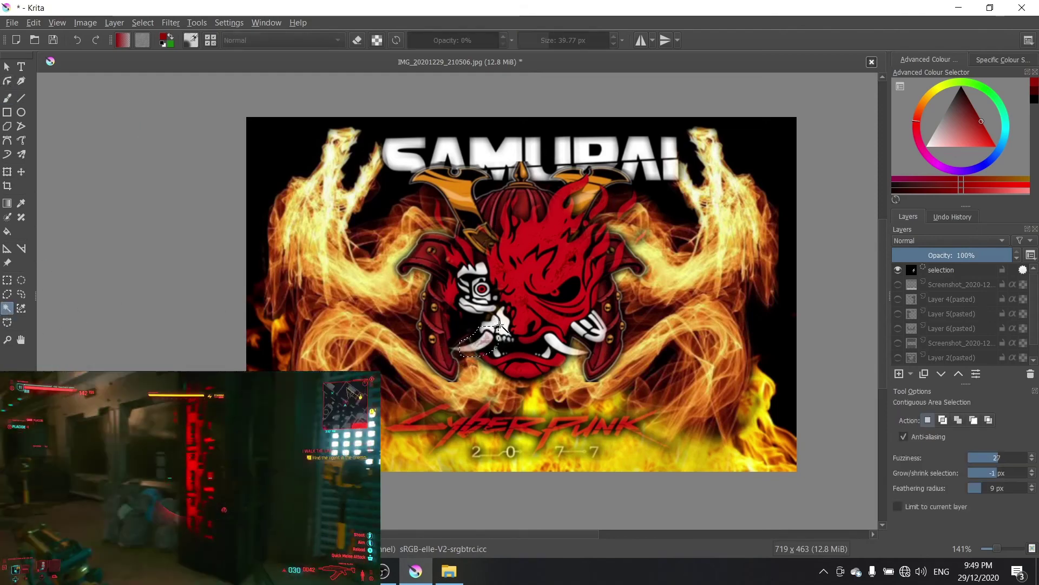
click(7, 98)
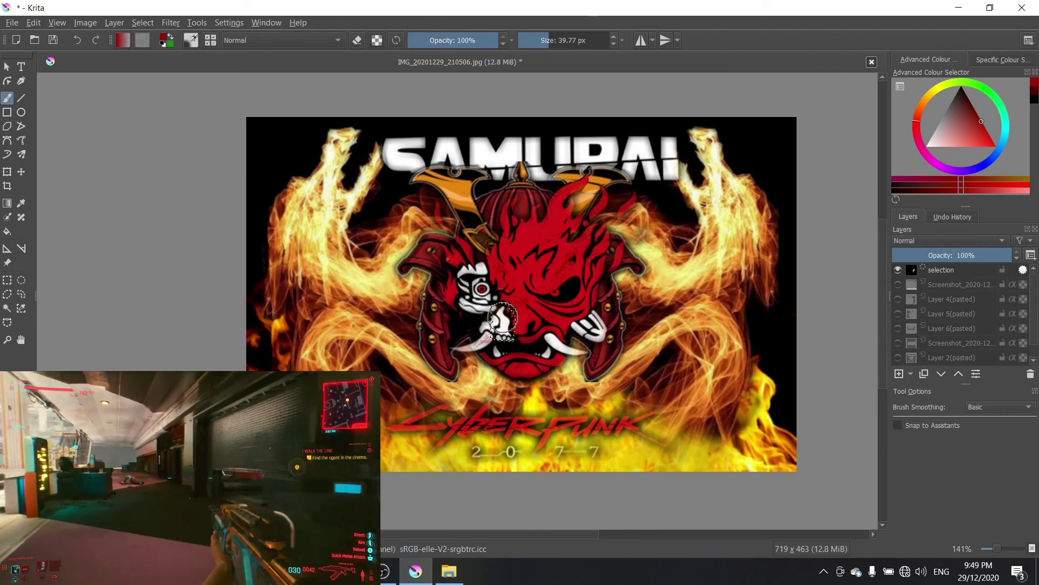
click(12, 308)
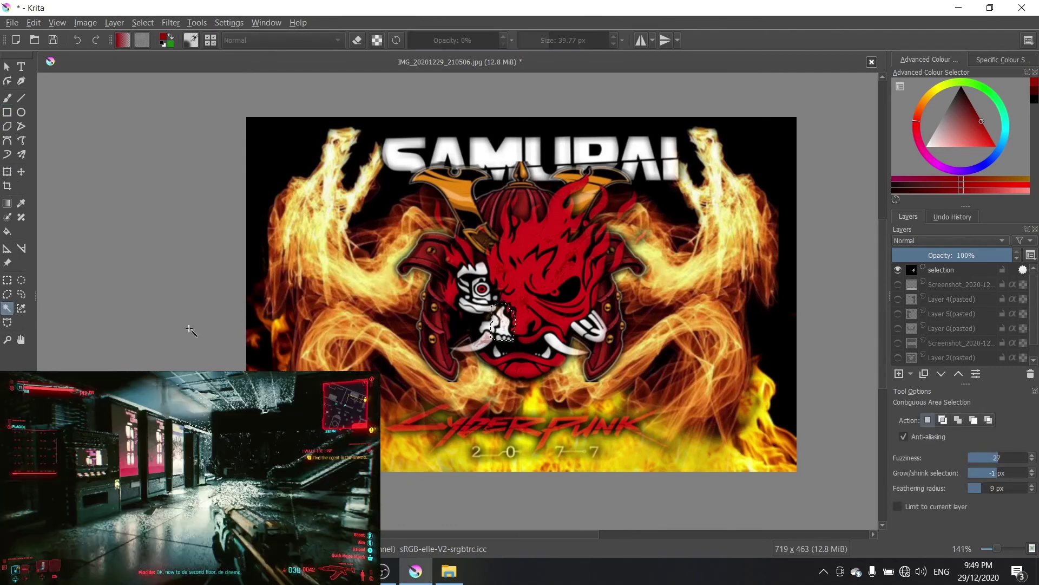
click(7, 99)
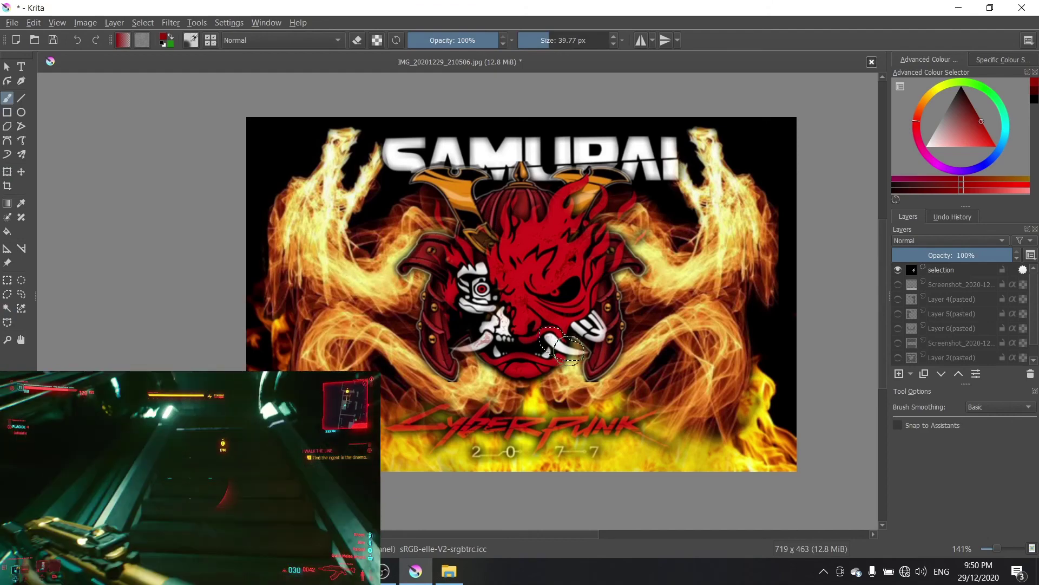
Step: Shade the white bone below and above the robotic eye in red within contiguous selections, and clear the selection
click(7, 308)
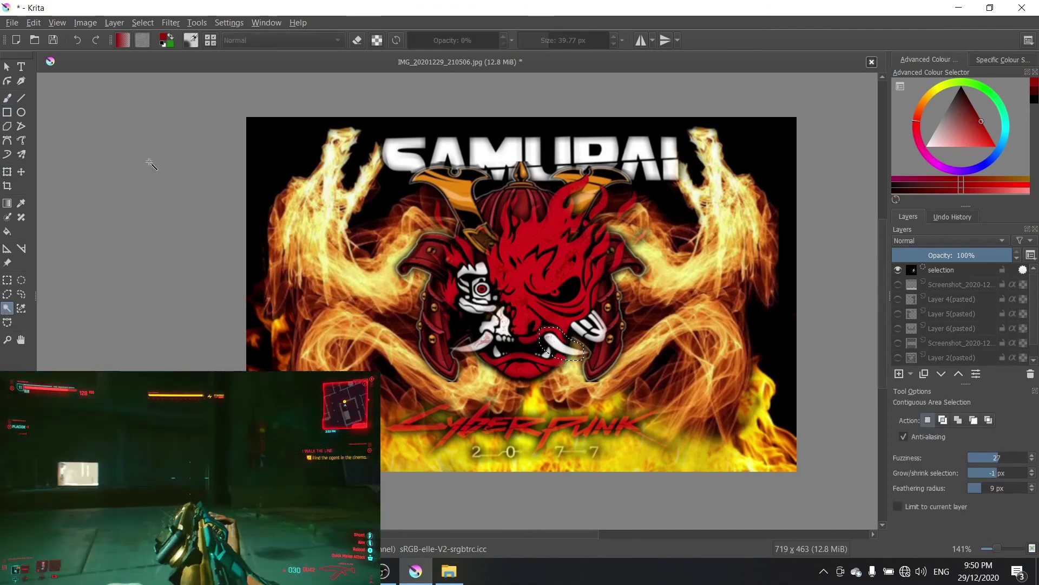
click(7, 99)
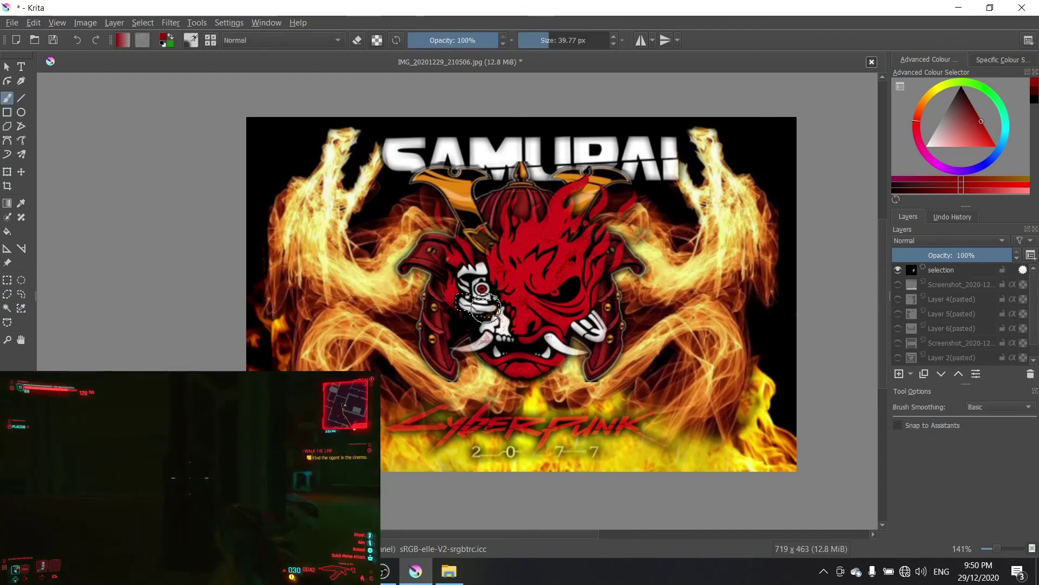
click(7, 308)
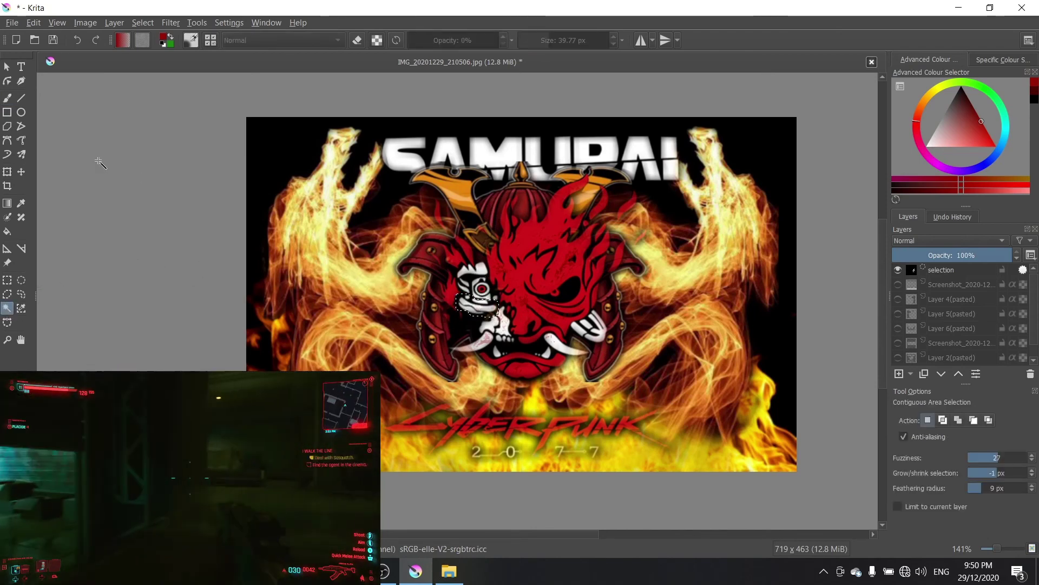
click(7, 98)
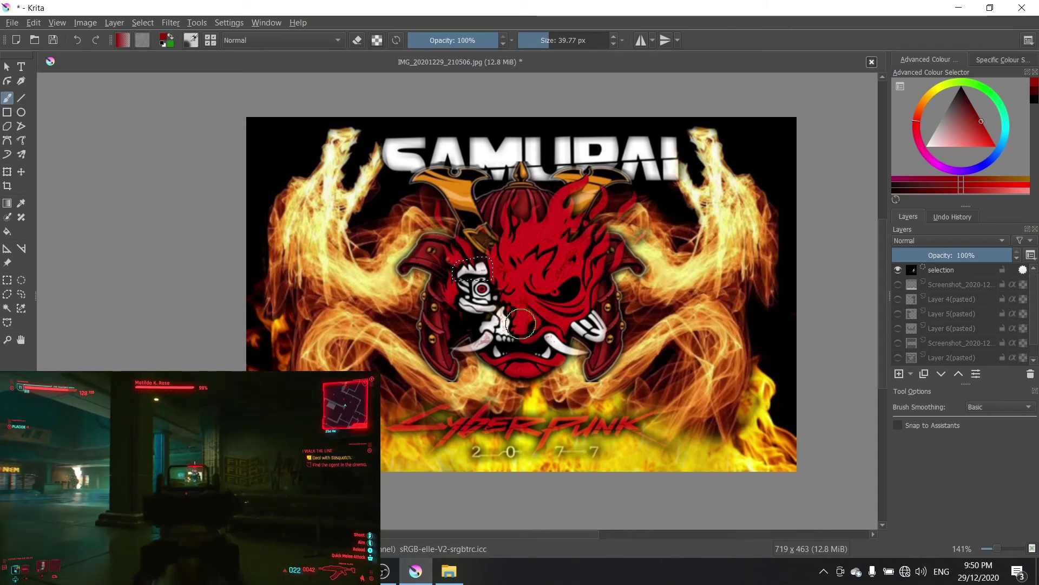
click(8, 308)
key(ctrl+shift+a)
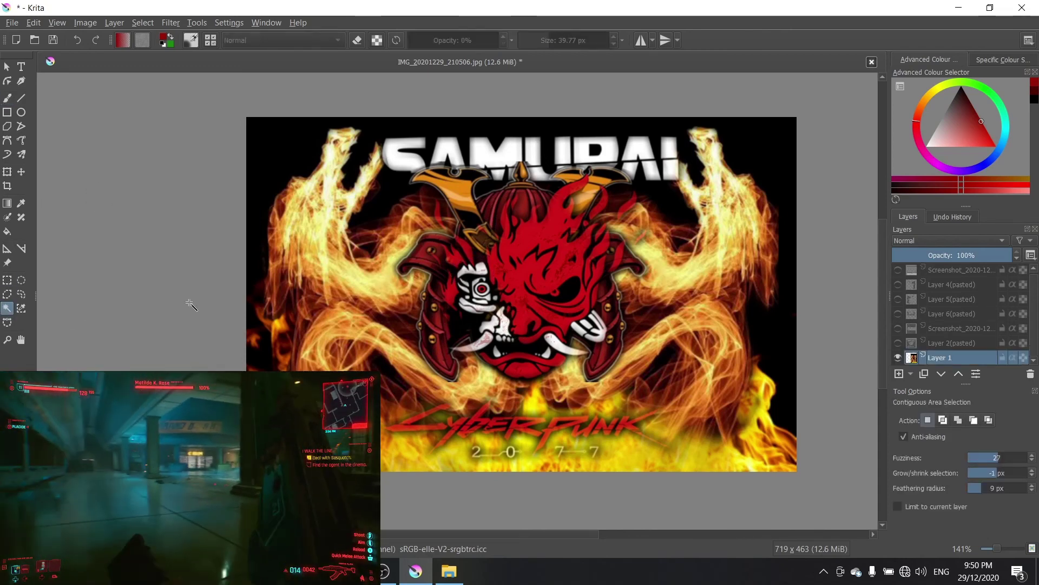